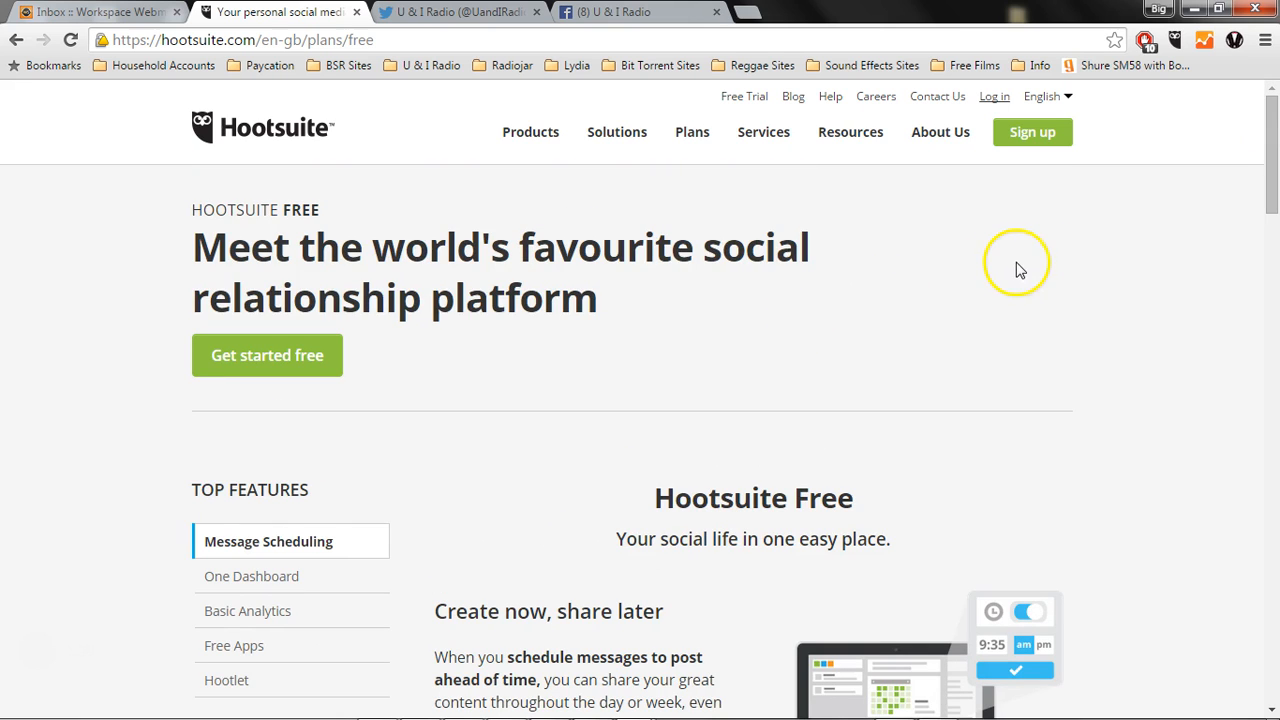
# - Open the sign-up plans and get started with the Free Hootsuite plan
pyautogui.click(1036, 140)
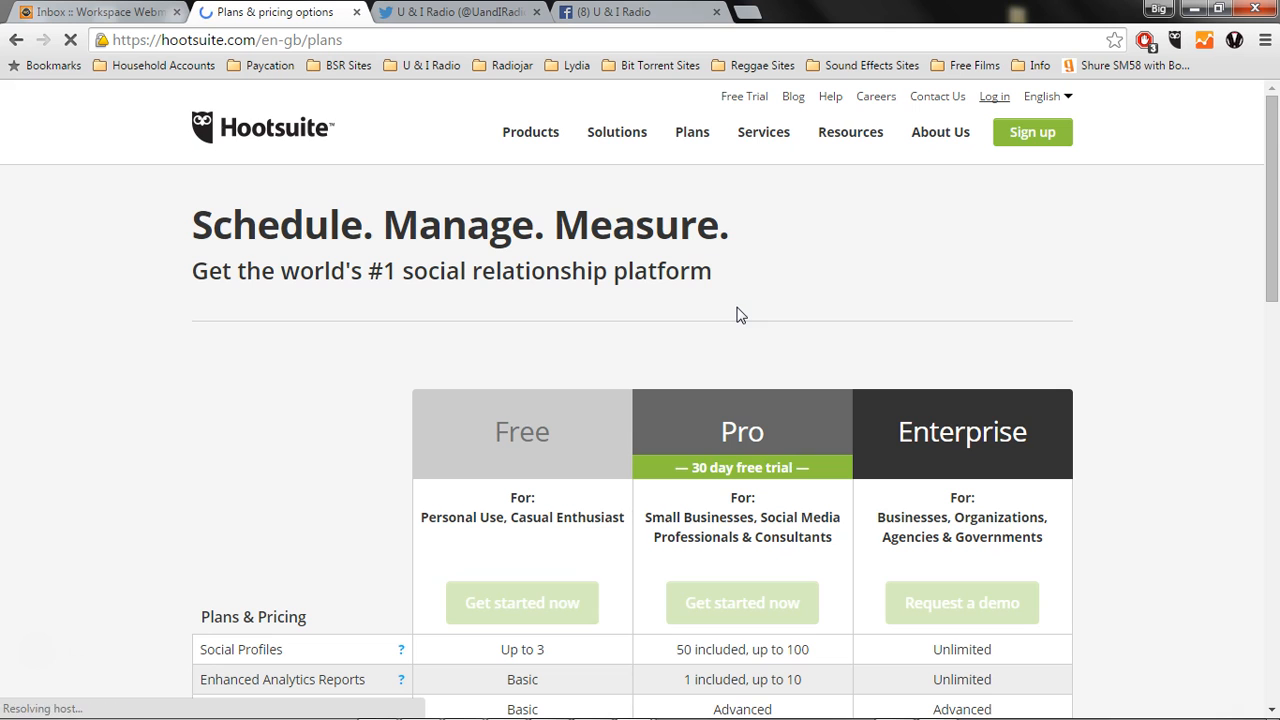
pyautogui.moveTo(1275, 210); pyautogui.dragTo(1275, 320)
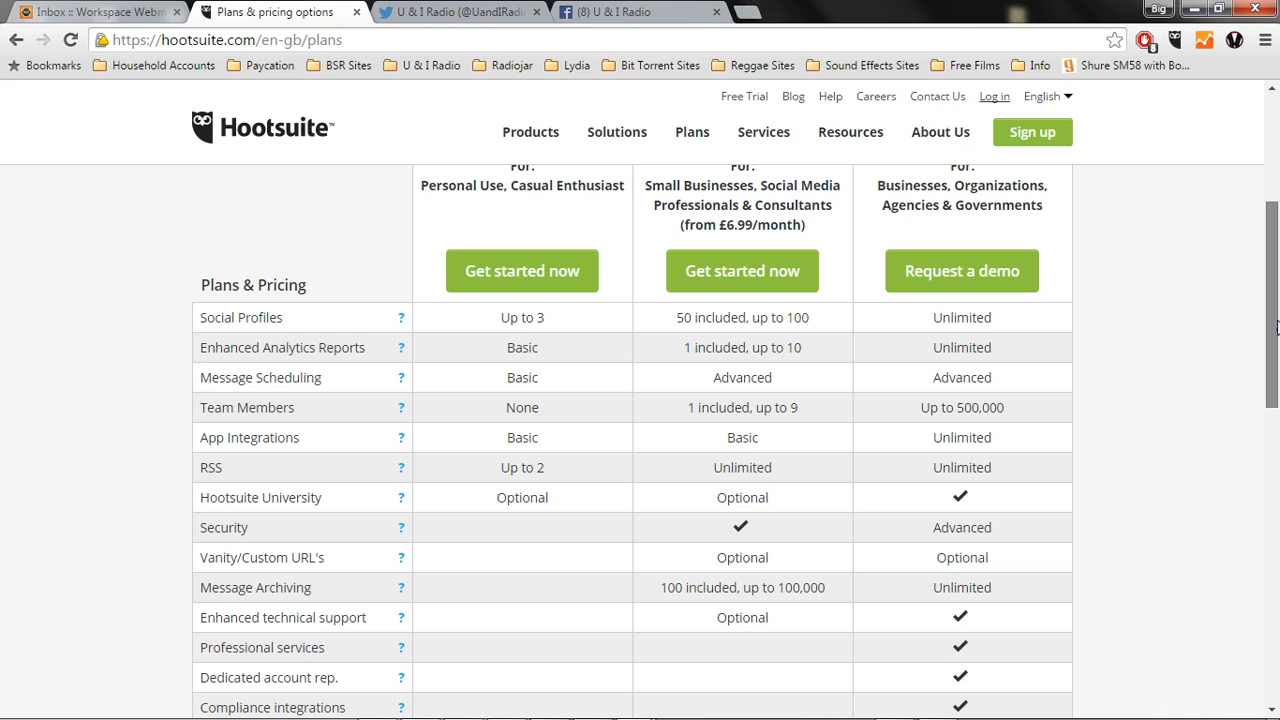
pyautogui.moveTo(1275, 325); pyautogui.dragTo(1275, 410)
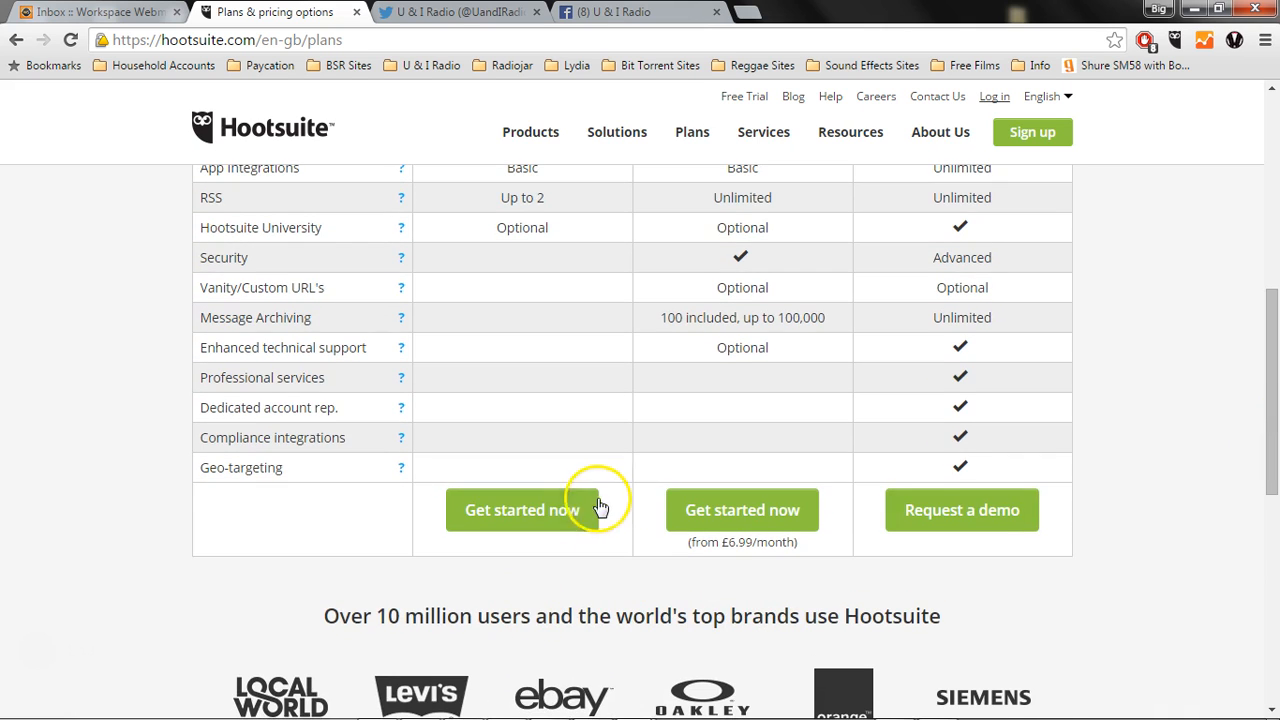
pyautogui.click(555, 512)
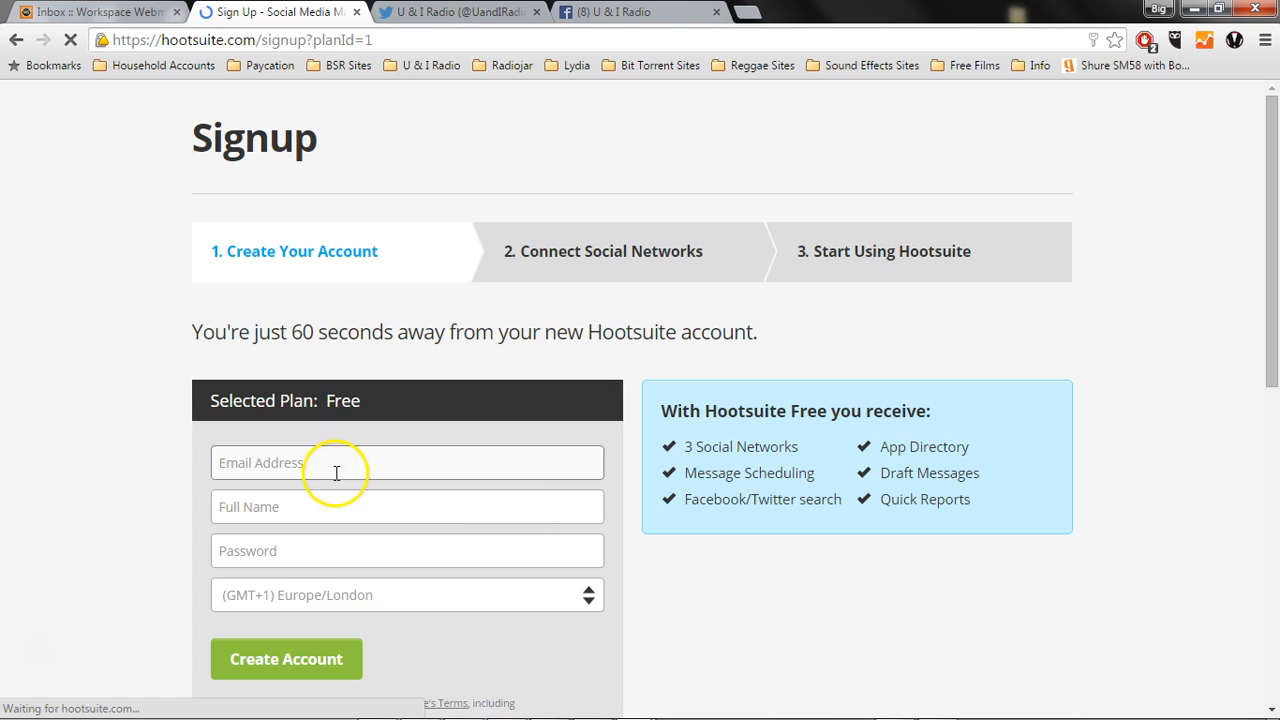
# - Fill in the signup form's email address from the saved suggestion and replace the autofilled full name with the station presenter's name
pyautogui.click(296, 466)
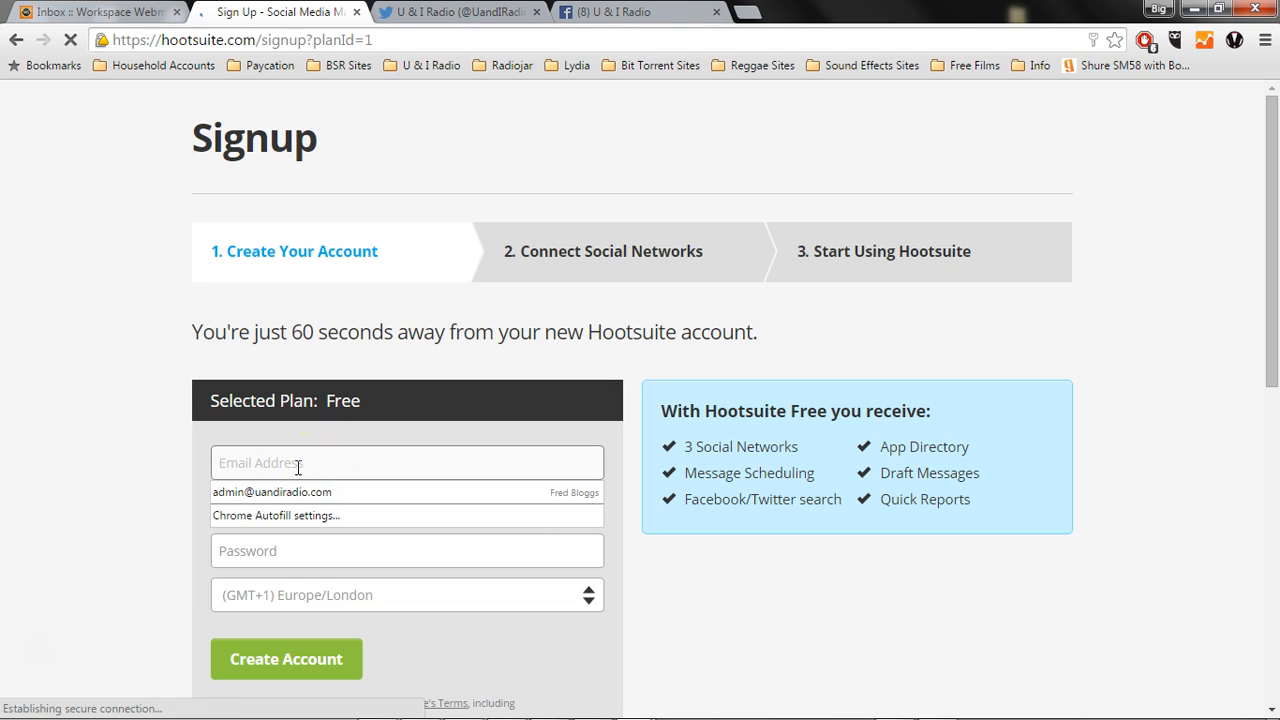
pyautogui.write('adn')
pyautogui.press('BackSpace')
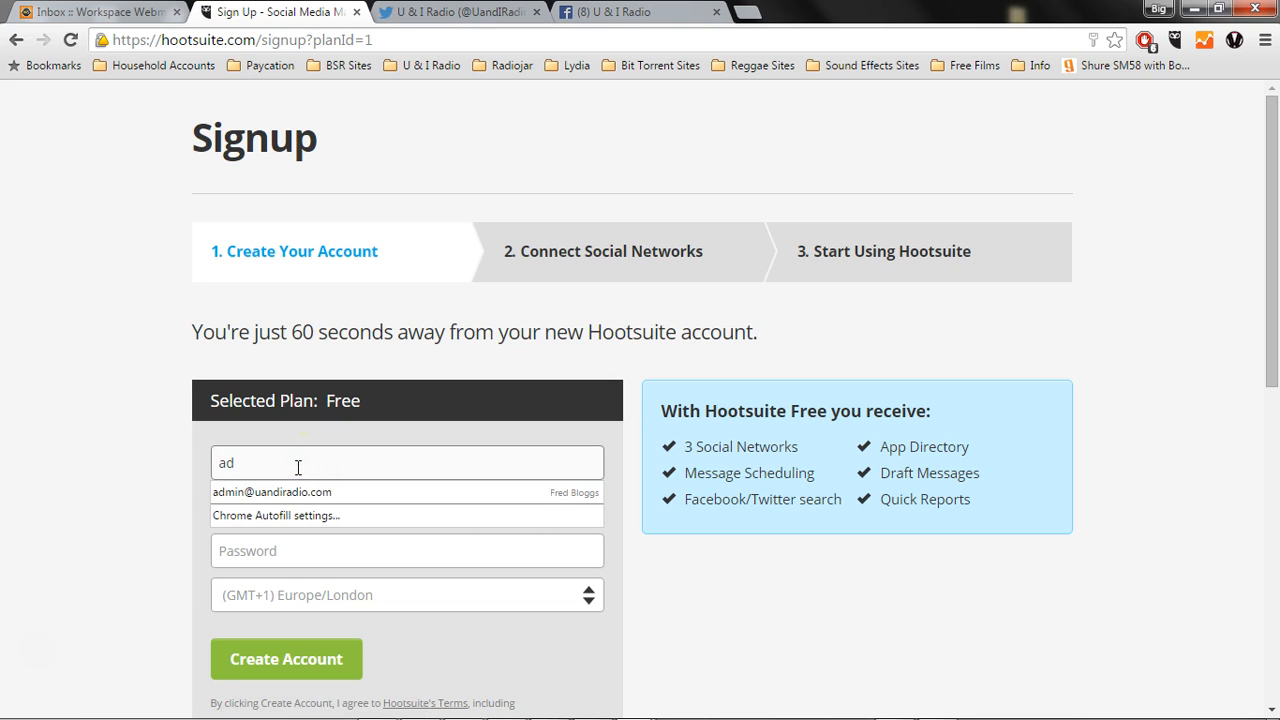
pyautogui.click(284, 491)
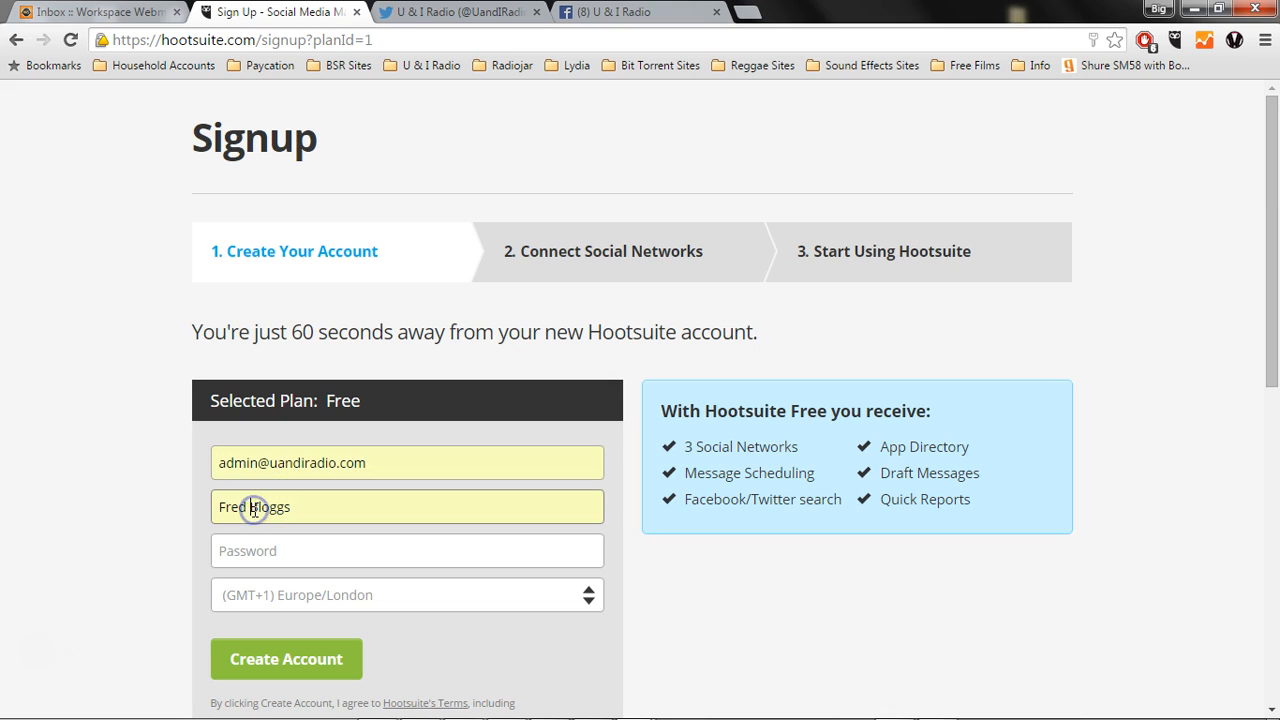
pyautogui.doubleClick(254, 508)
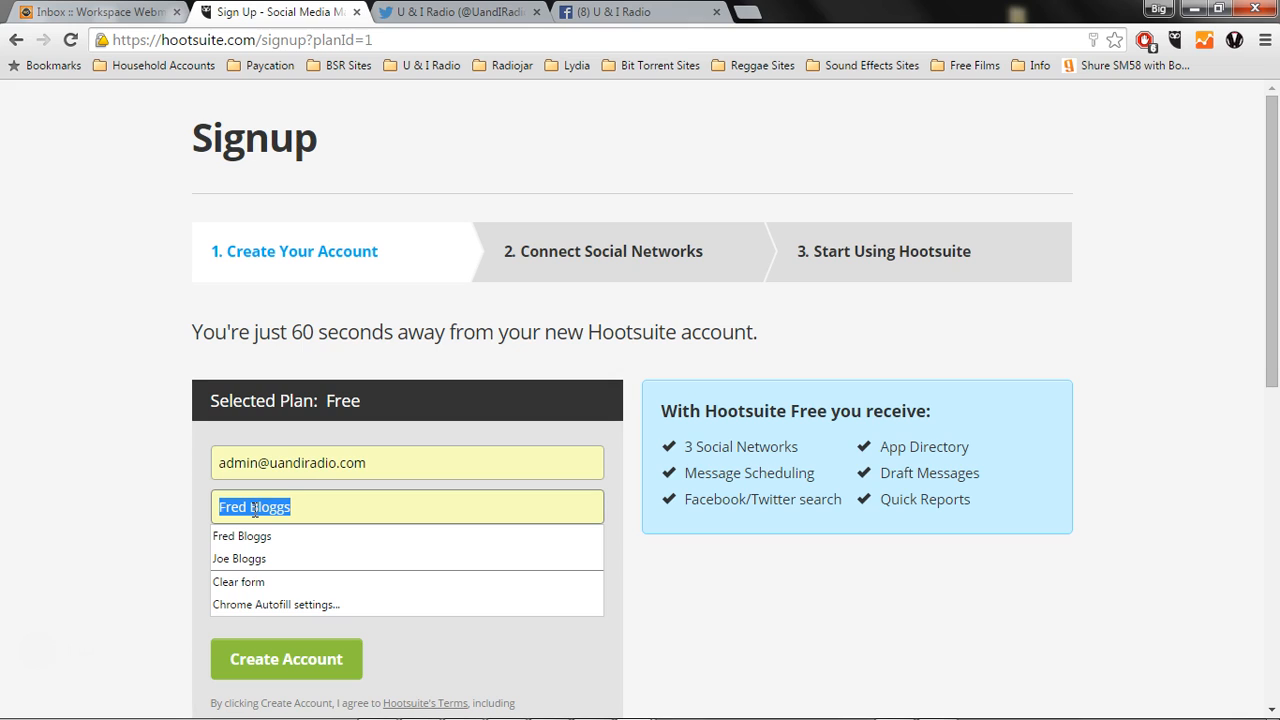
pyautogui.press('BackSpace')
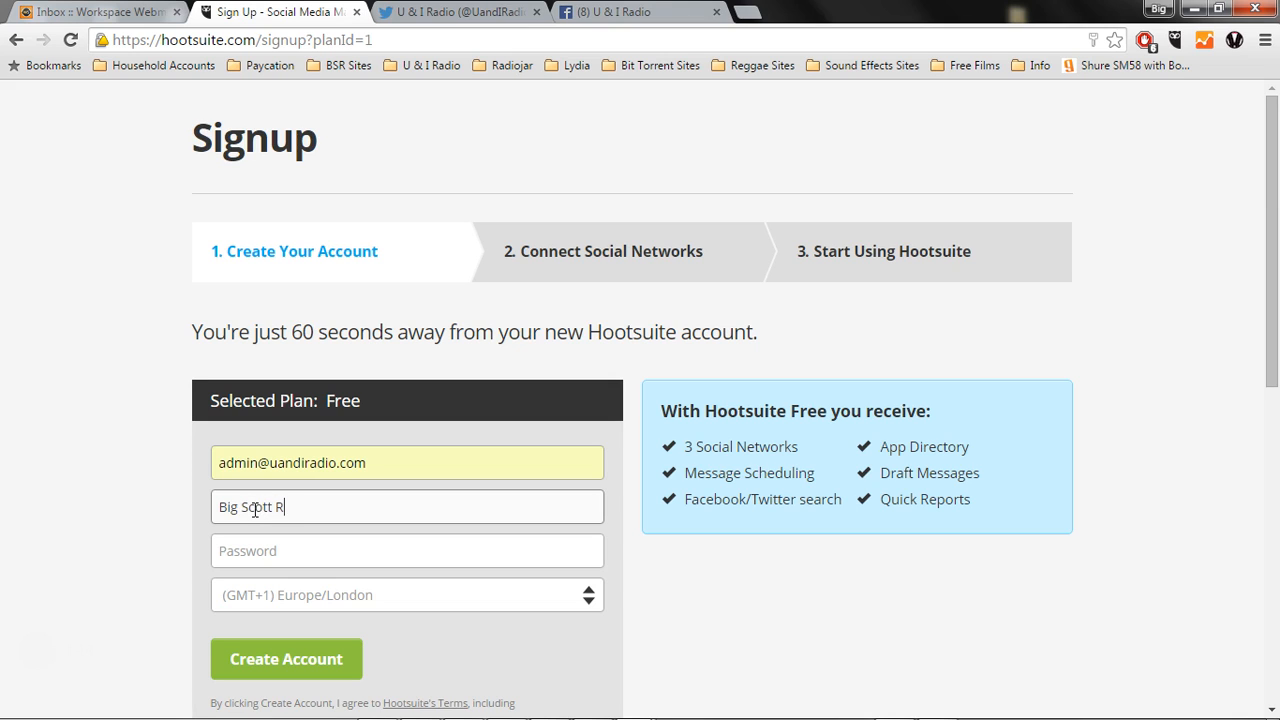
# - Enter the account password, keep the (GMT+1) Europe/London time zone and create the account
pyautogui.click(244, 554)
pyautogui.write('••')
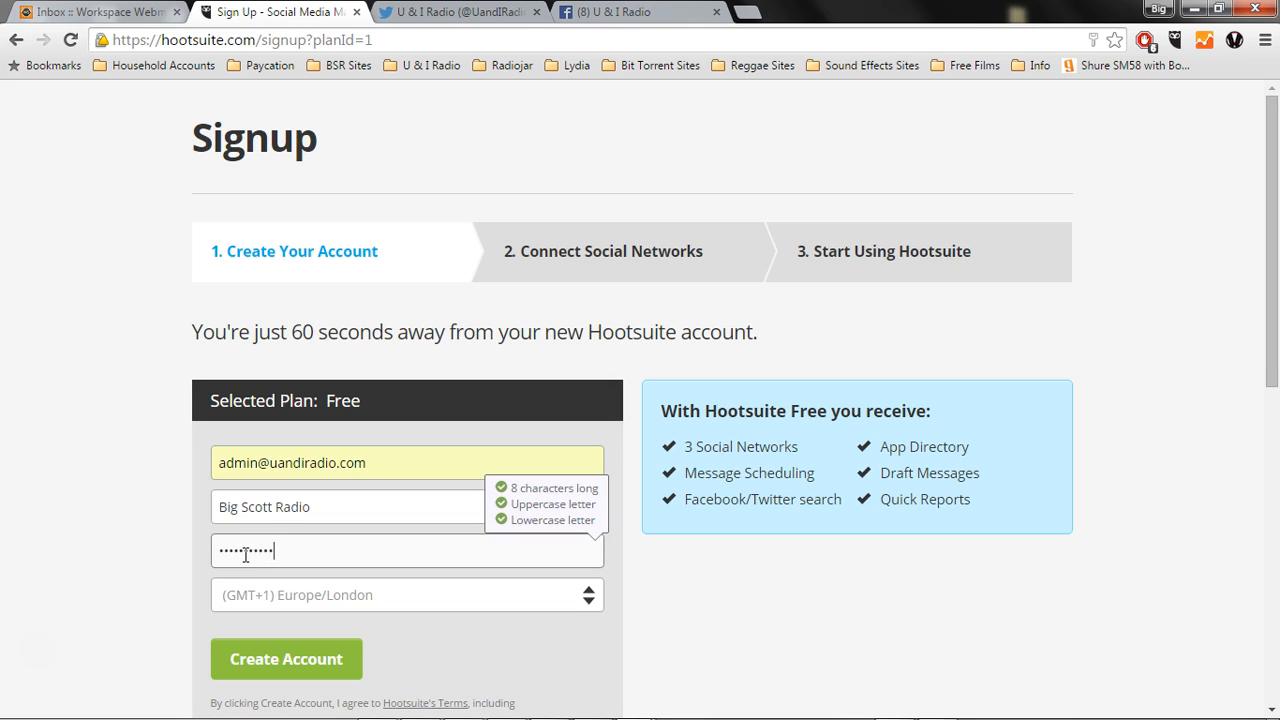
pyautogui.click(441, 600)
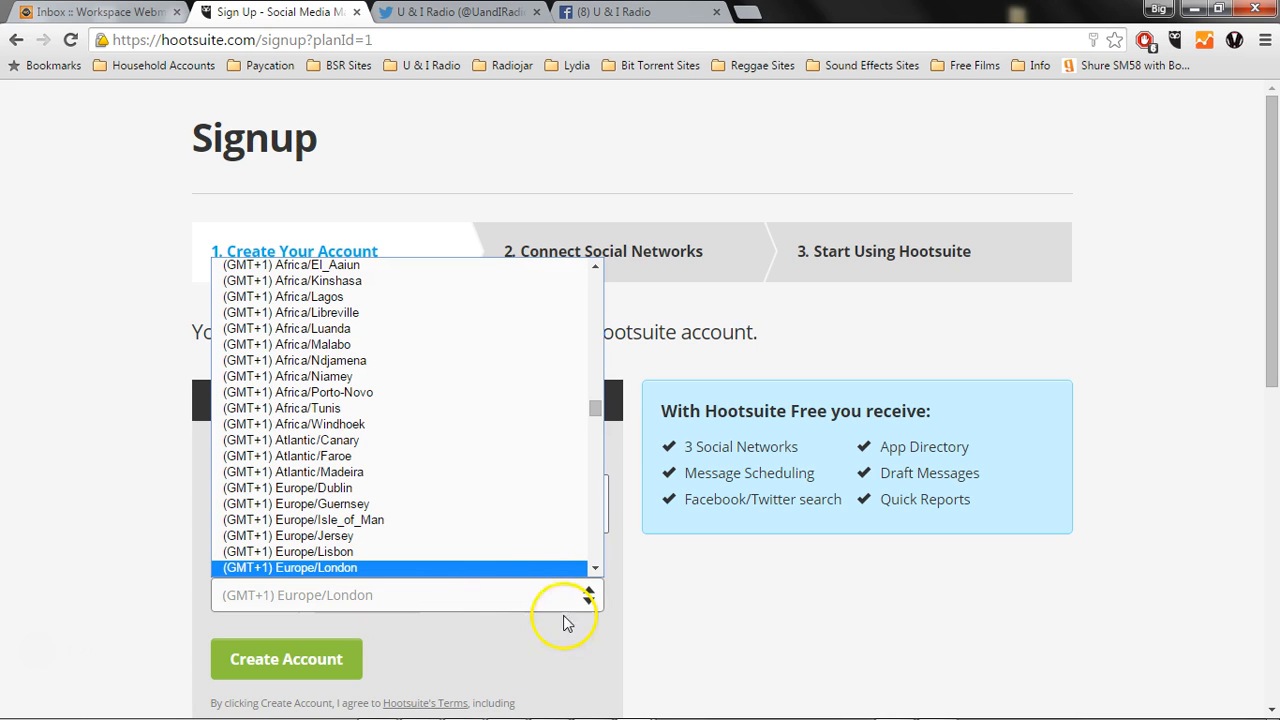
pyautogui.click(497, 670)
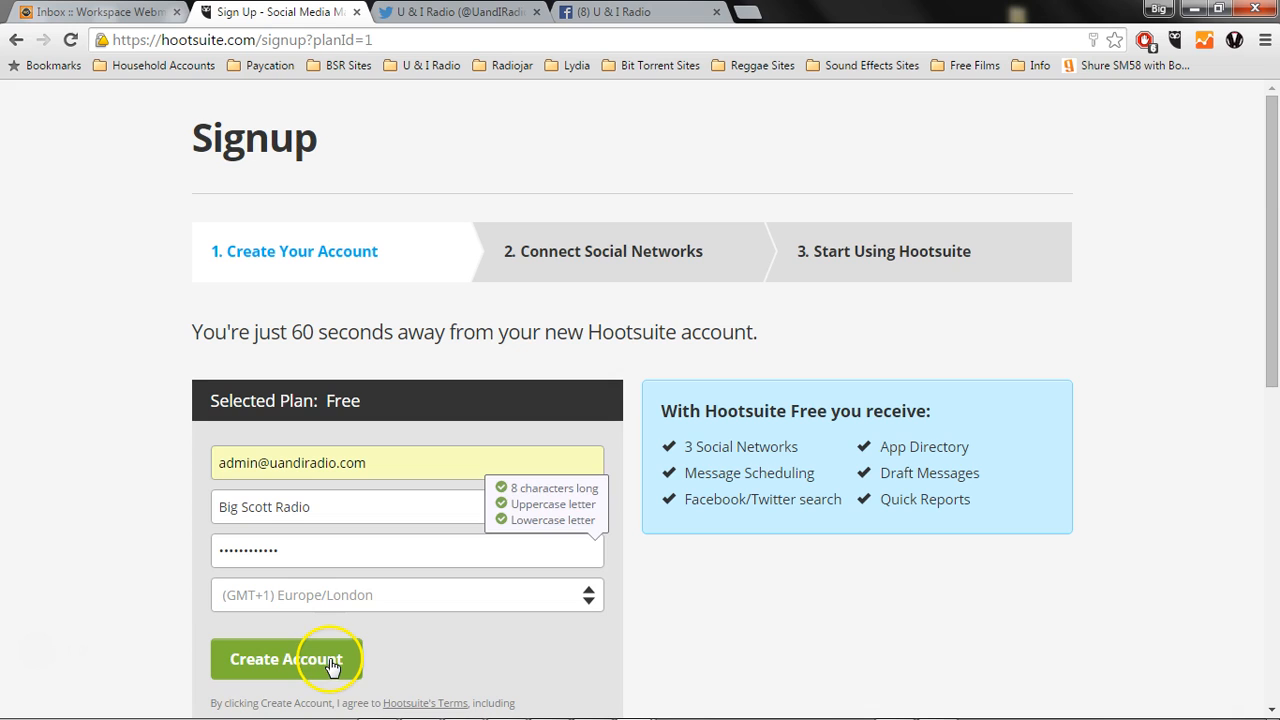
pyautogui.click(333, 667)
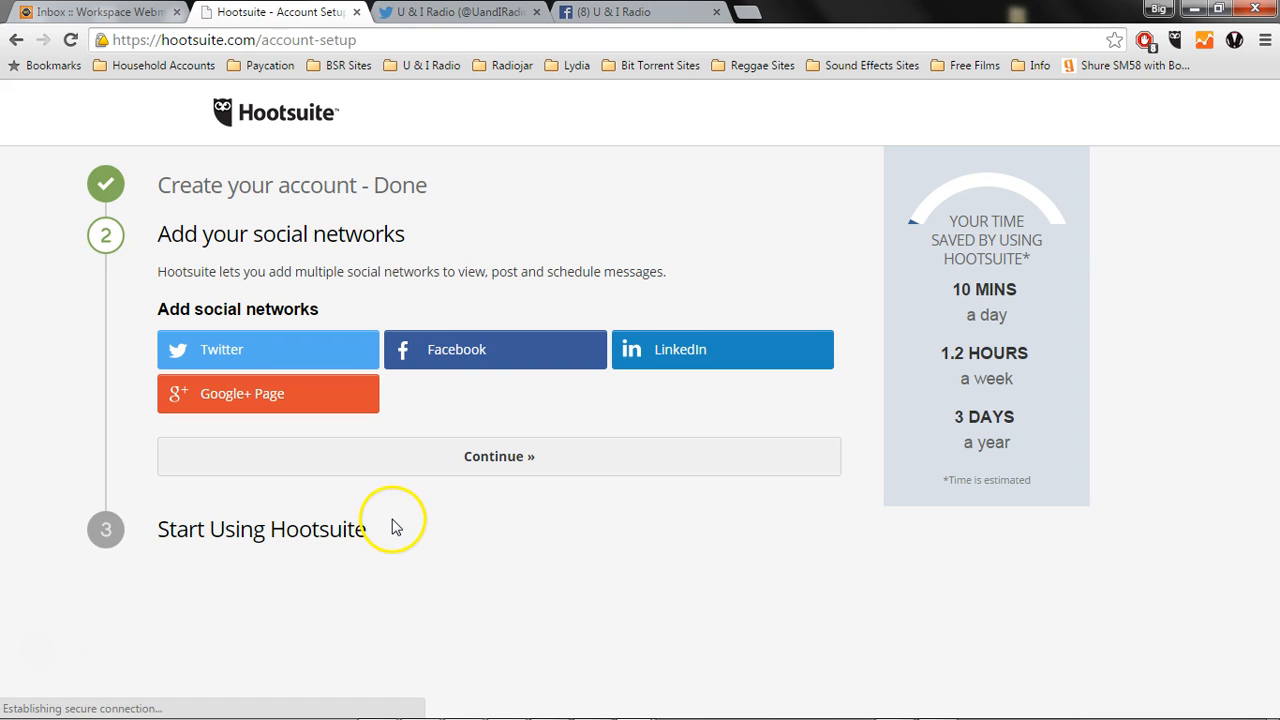
# - Add the U & I Radio Twitter account by entering its username and password, enabling Remember me and authorizing Hootsuite
pyautogui.click(257, 354)
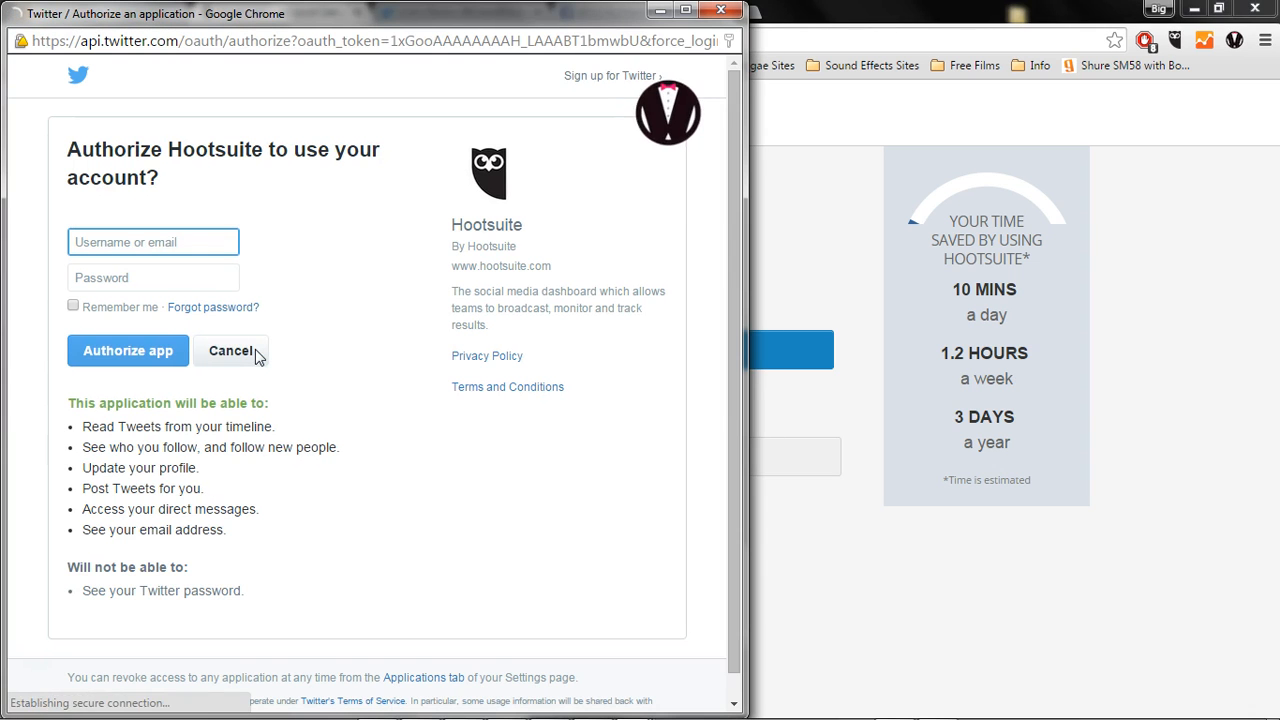
pyautogui.click(148, 243)
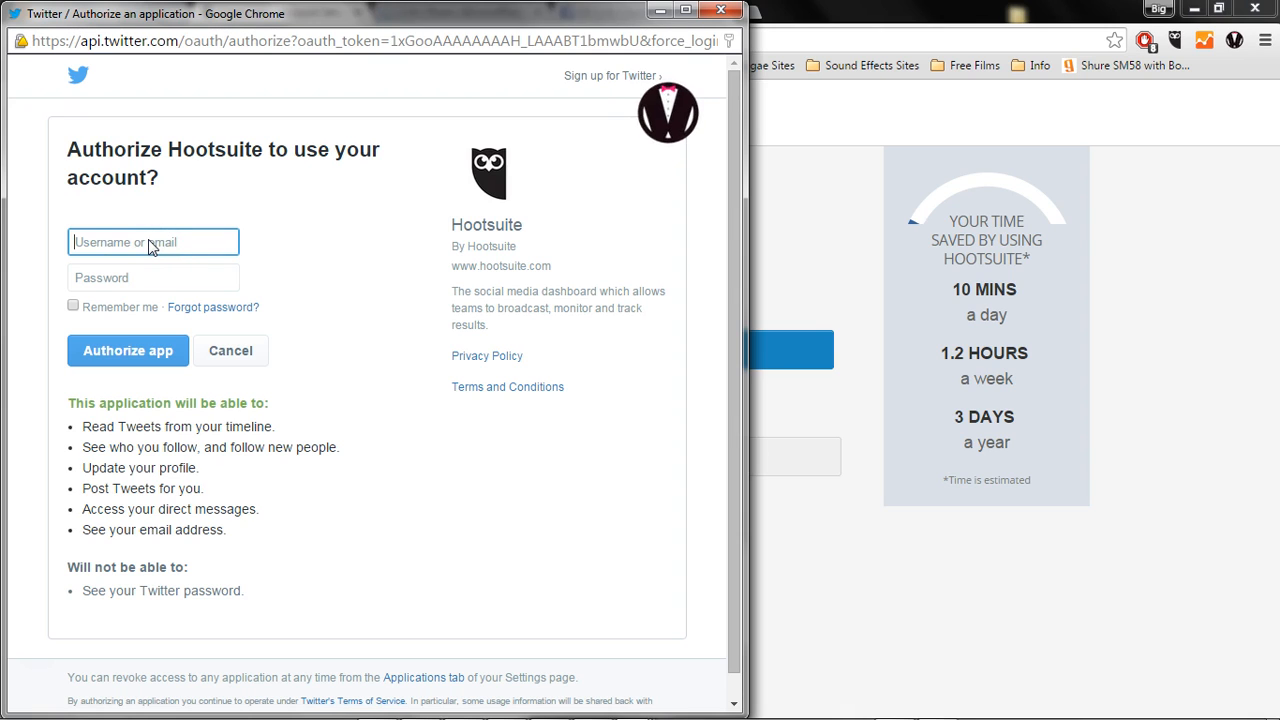
pyautogui.write('@bigscottradio')
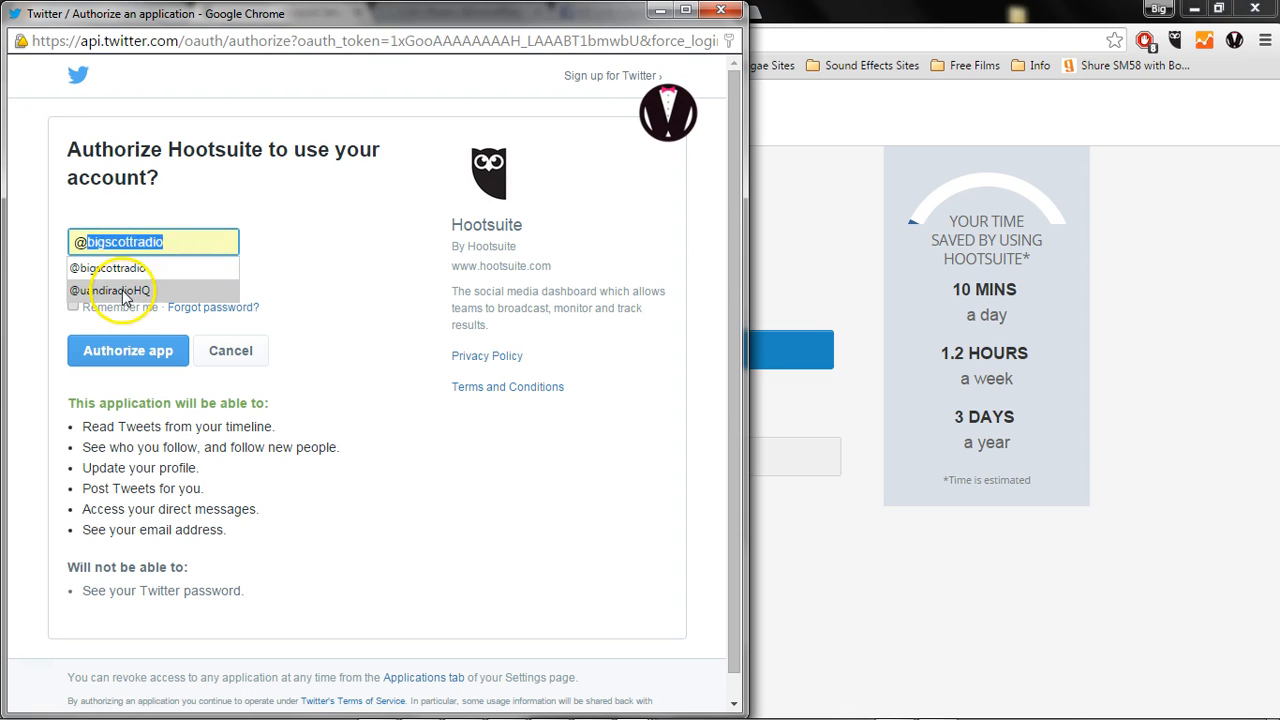
pyautogui.click(116, 292)
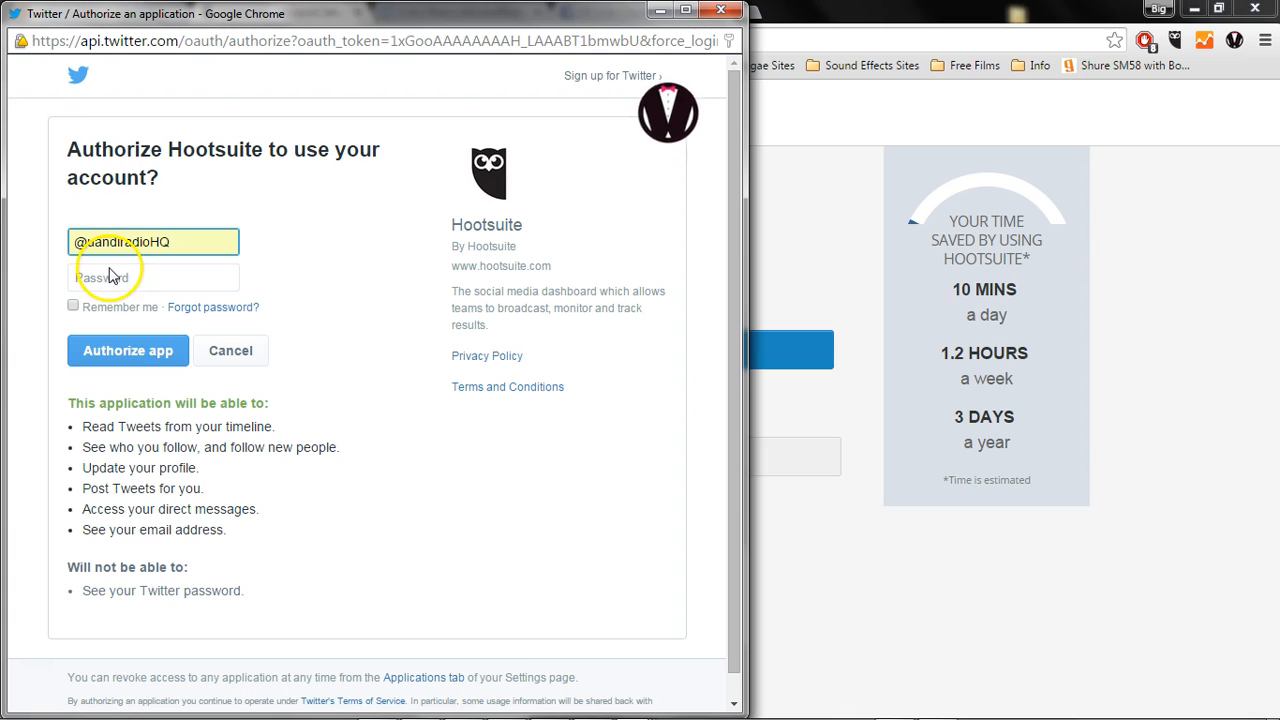
pyautogui.click(95, 277)
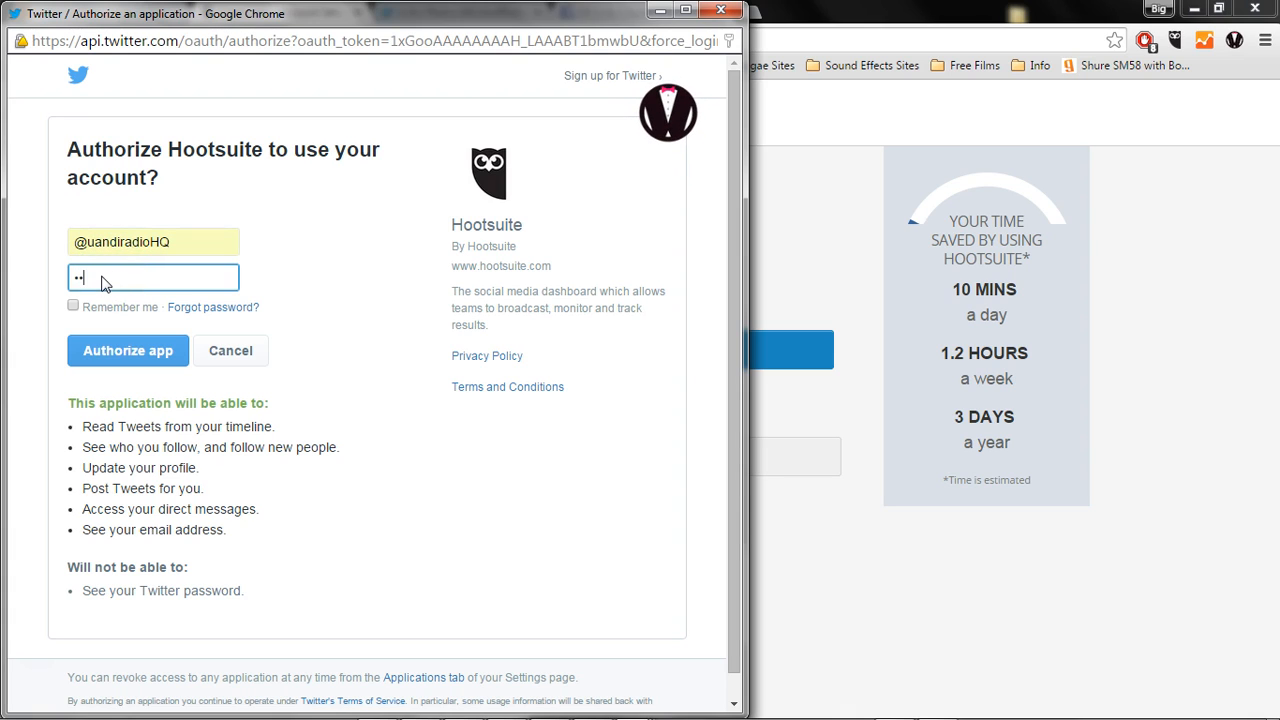
pyautogui.write('•••••••••••••')
pyautogui.click(73, 306)
pyautogui.click(112, 352)
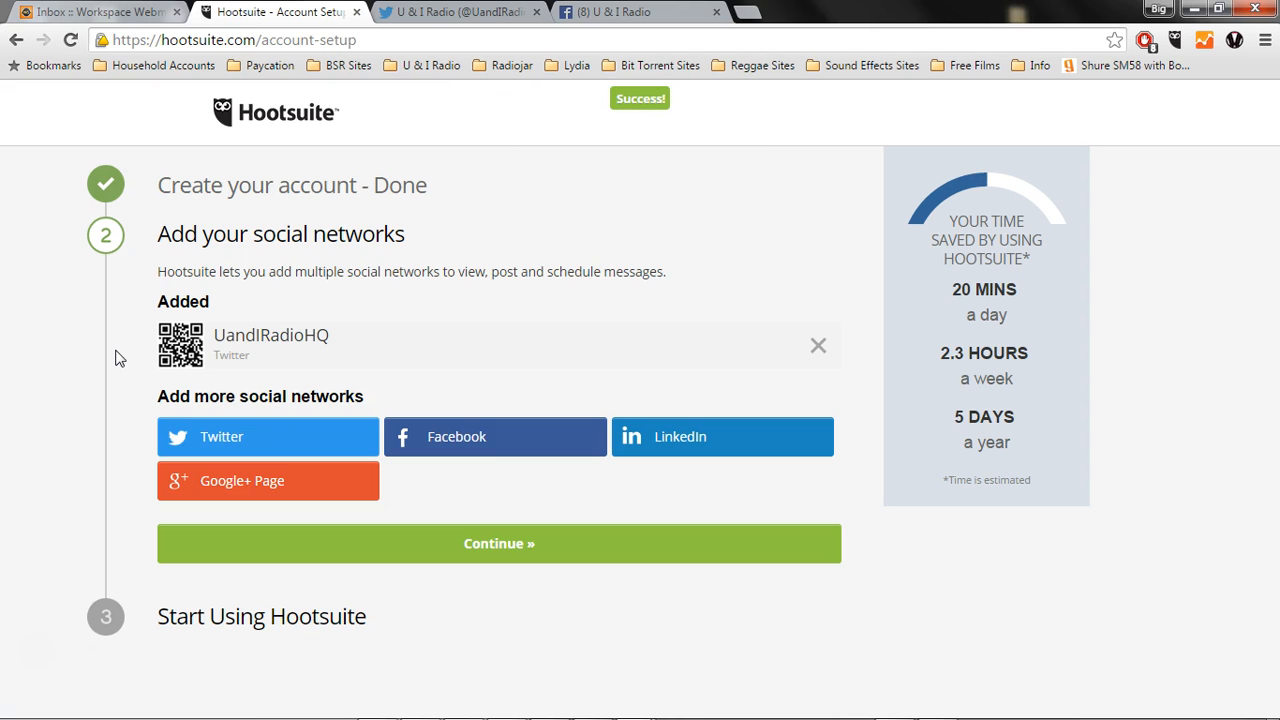
# - Connect Facebook by switching to the personal profile and entering its password, and close the import list without adding any pages
pyautogui.click(466, 437)
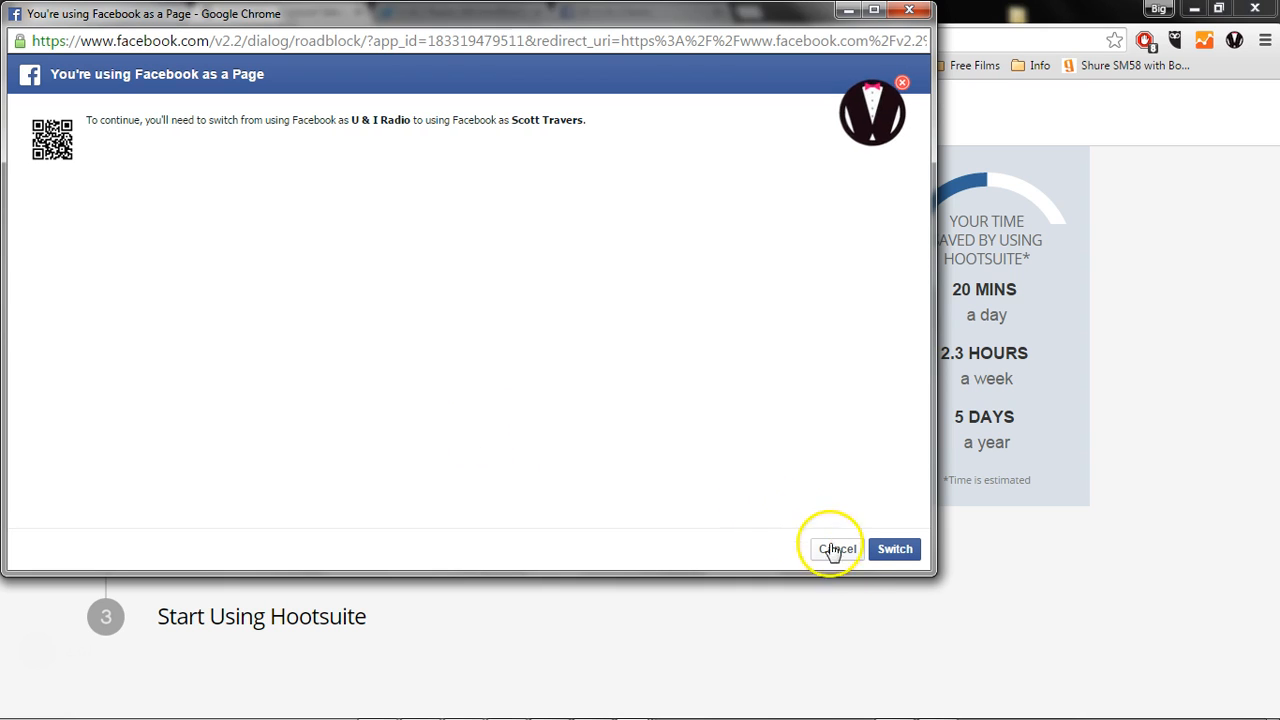
pyautogui.click(892, 551)
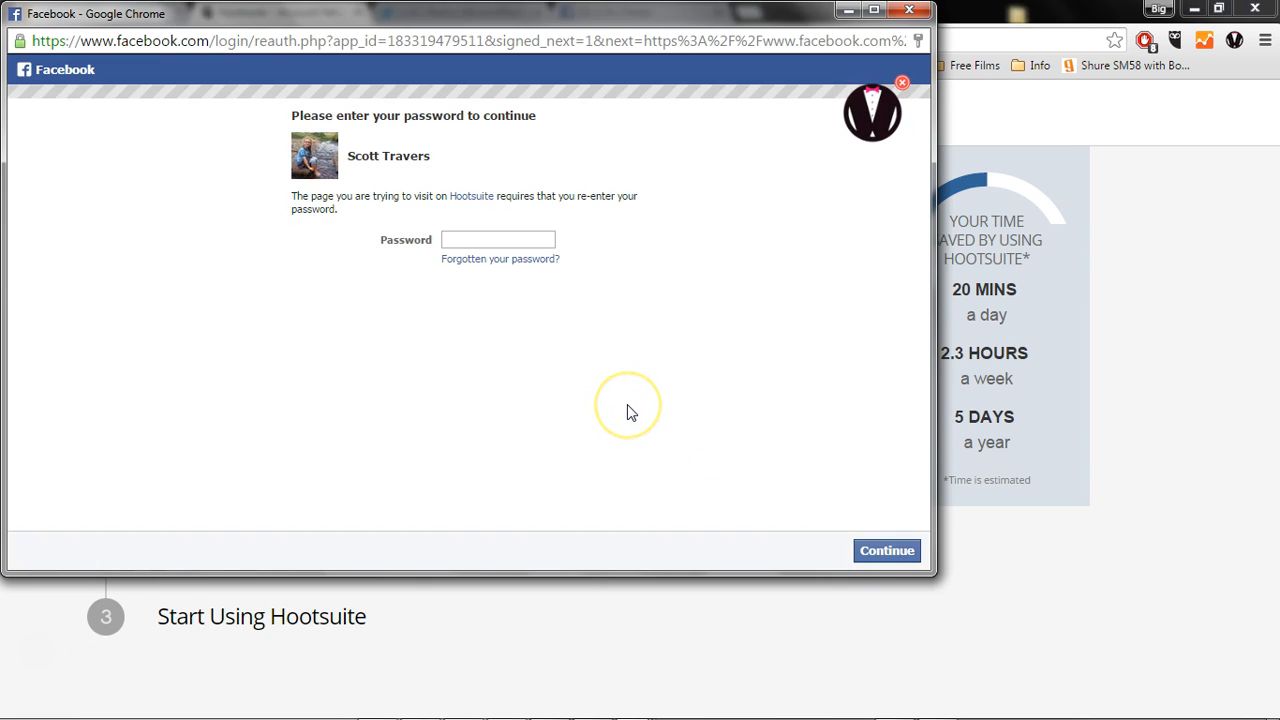
pyautogui.click(455, 241)
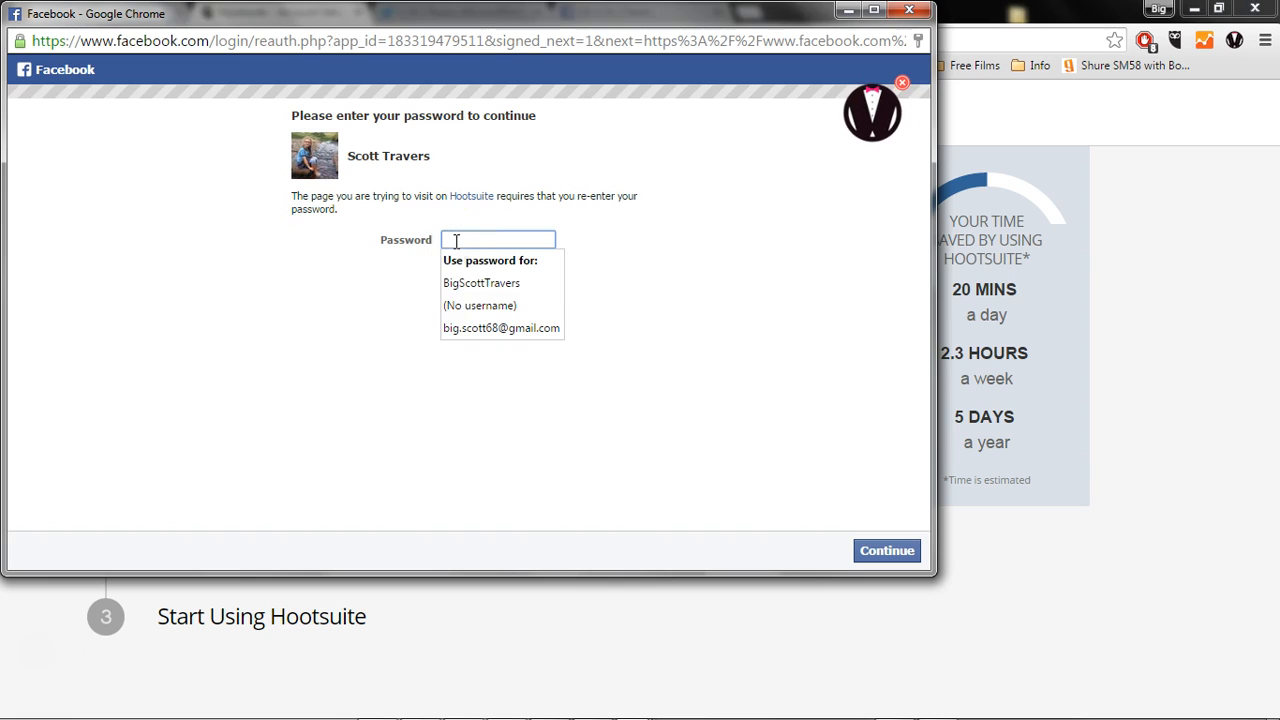
pyautogui.write('•••••••••••••')
pyautogui.click(470, 282)
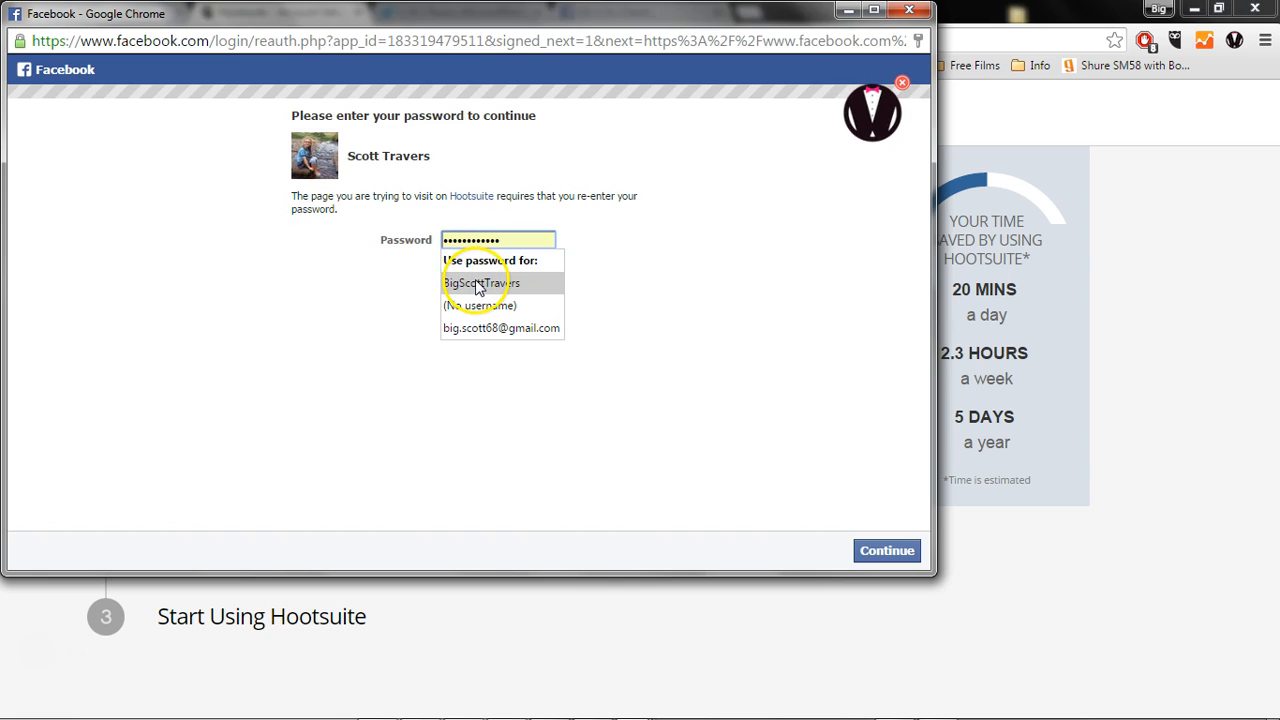
pyautogui.click(880, 558)
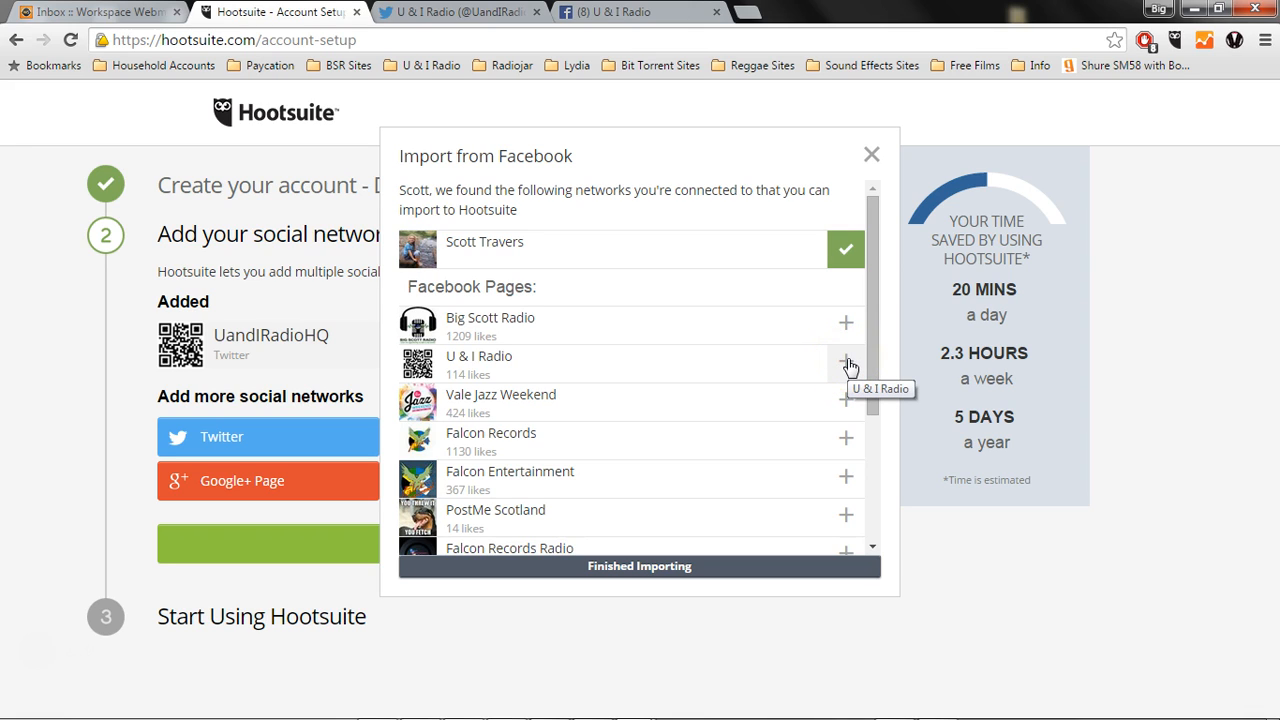
pyautogui.click(872, 158)
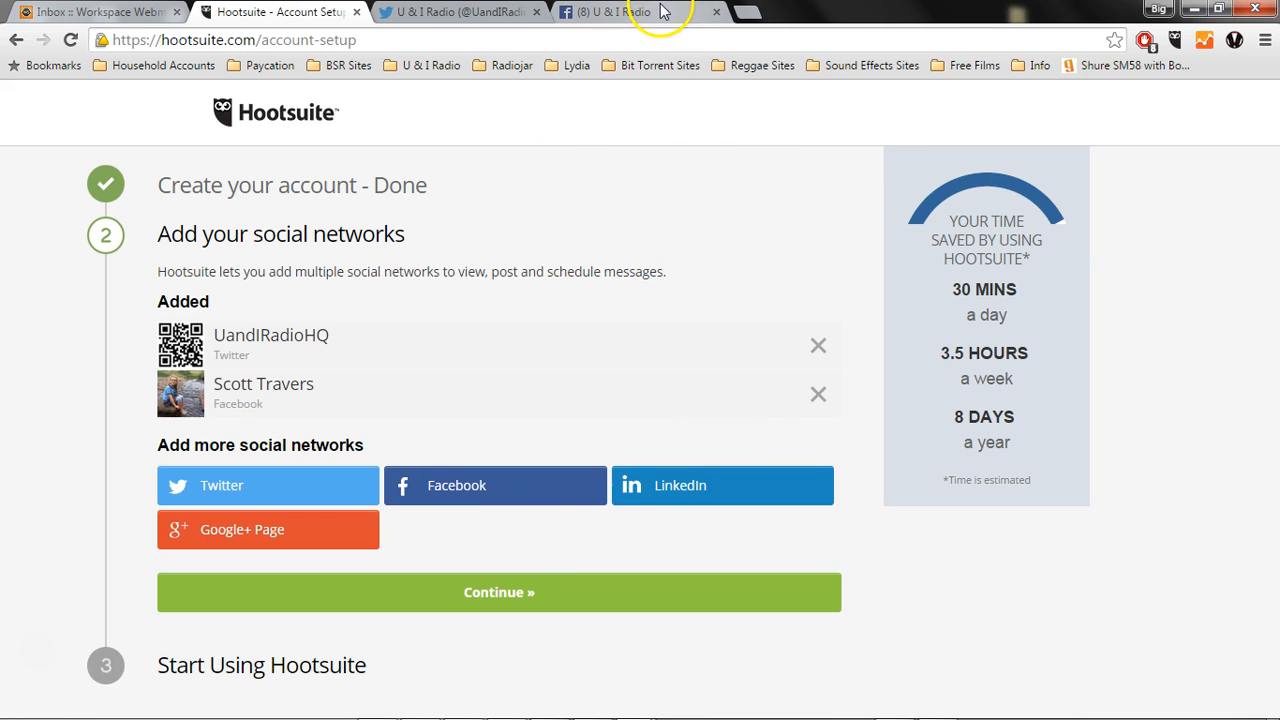
# - Try to open the account menu on the U & I Radio Facebook page, close that page and return to the Hootsuite account setup
pyautogui.click(660, 12)
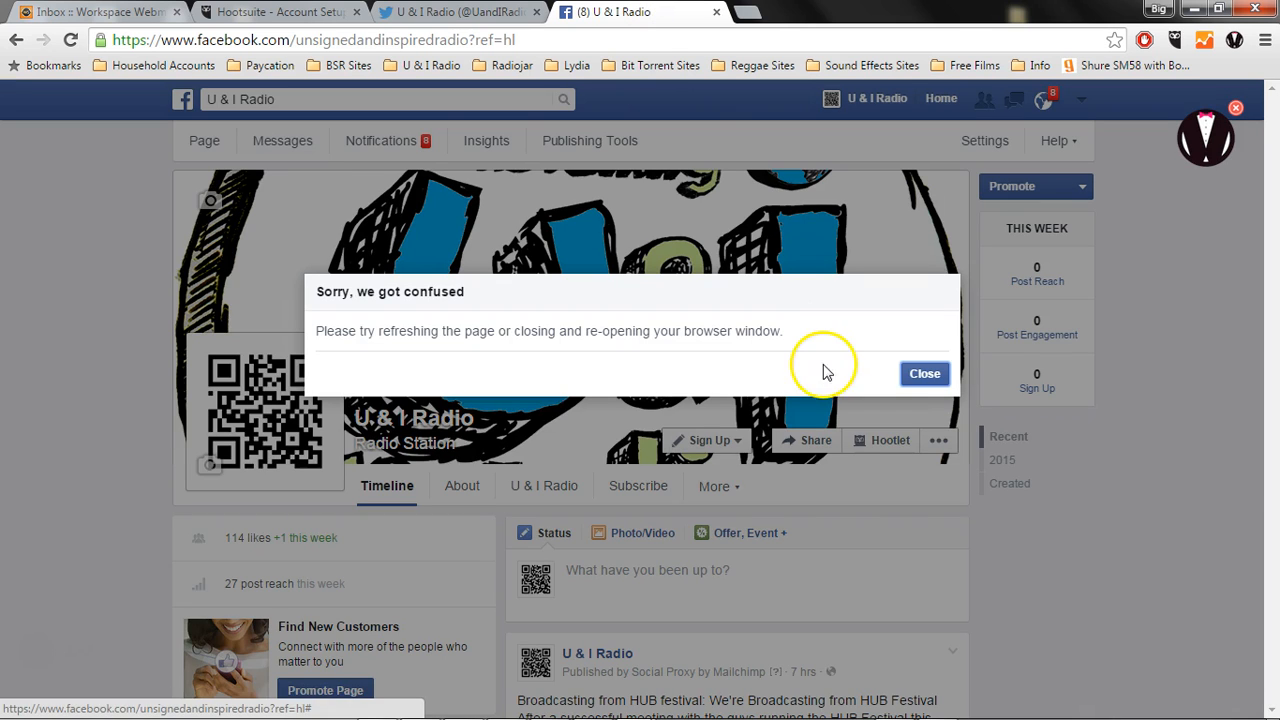
pyautogui.click(921, 375)
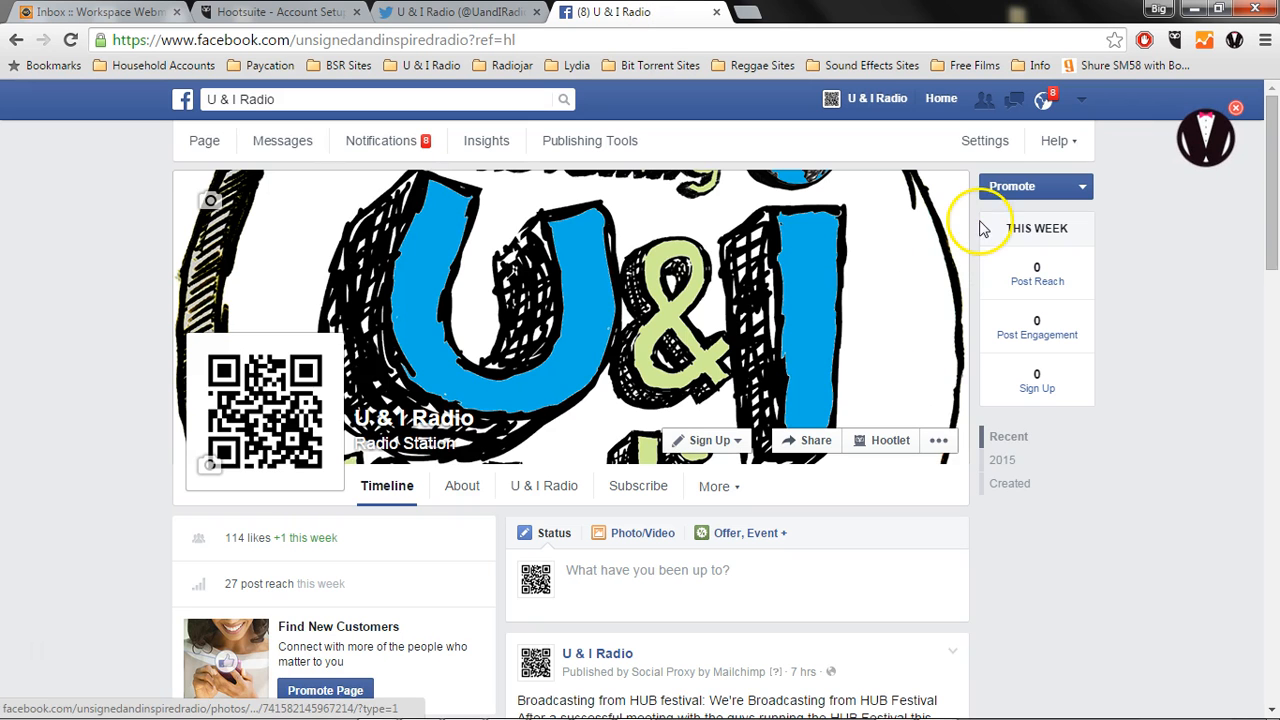
pyautogui.click(1080, 100)
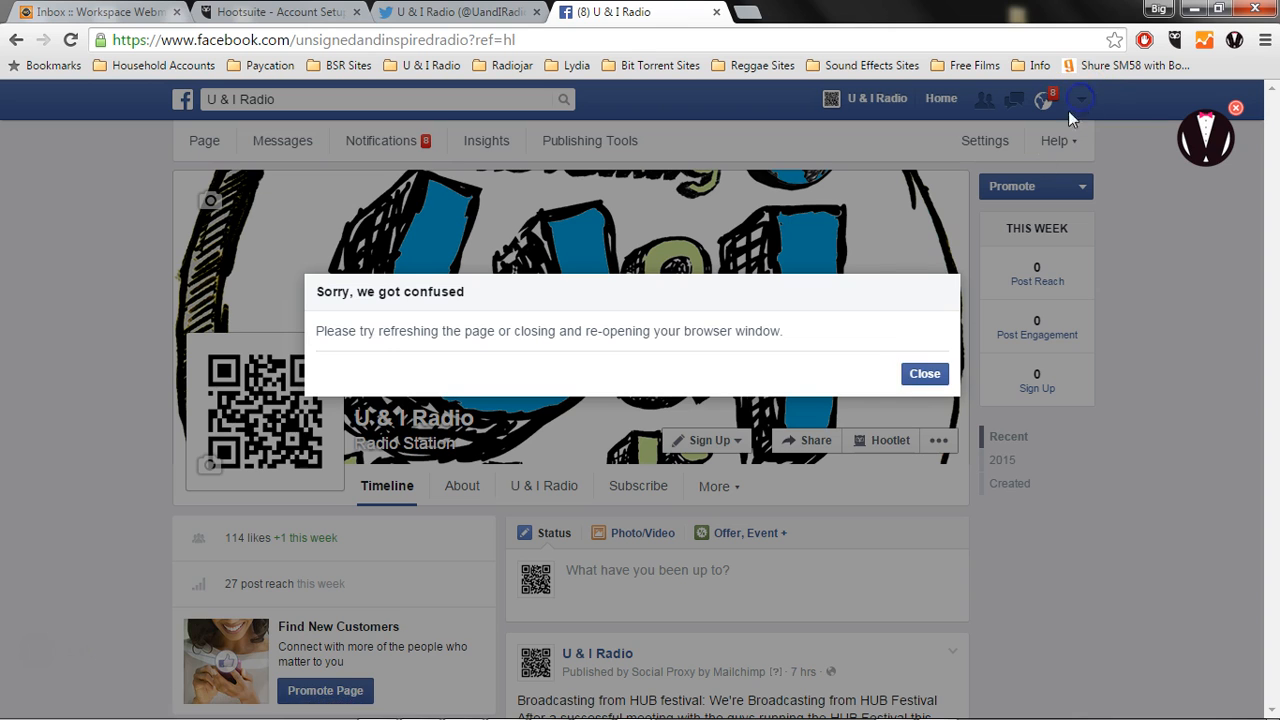
pyautogui.click(920, 374)
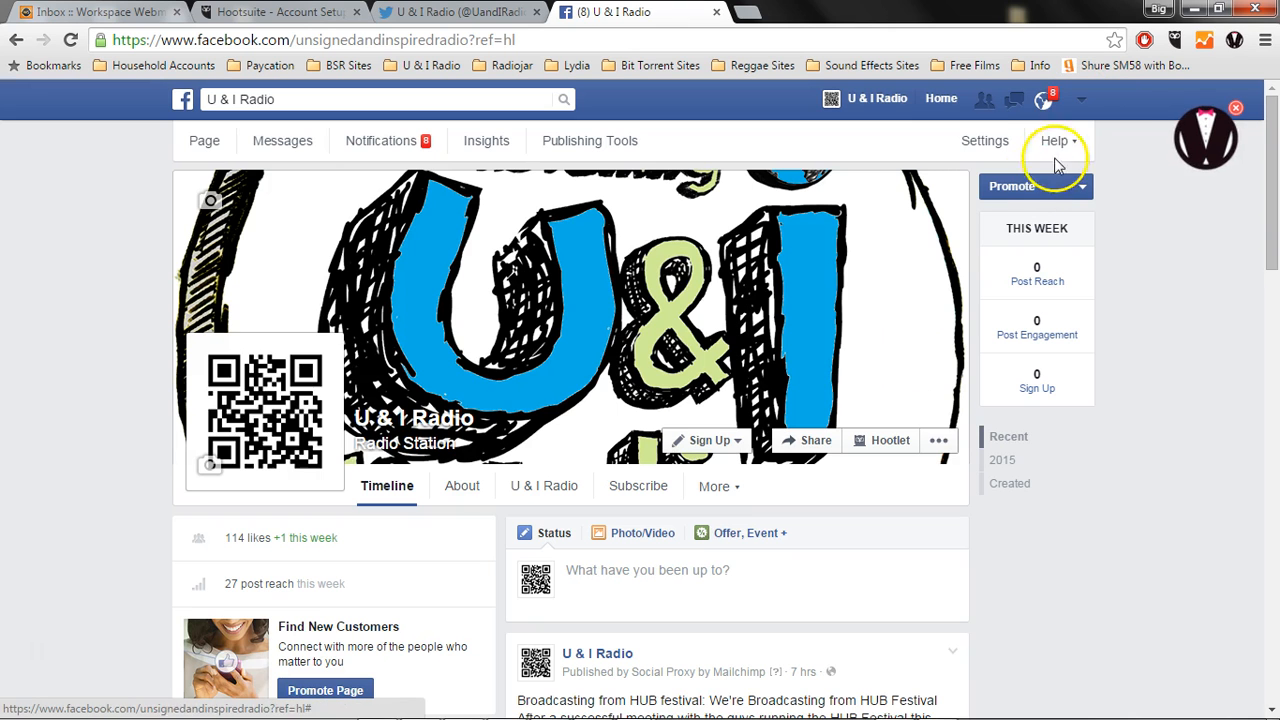
pyautogui.click(1083, 100)
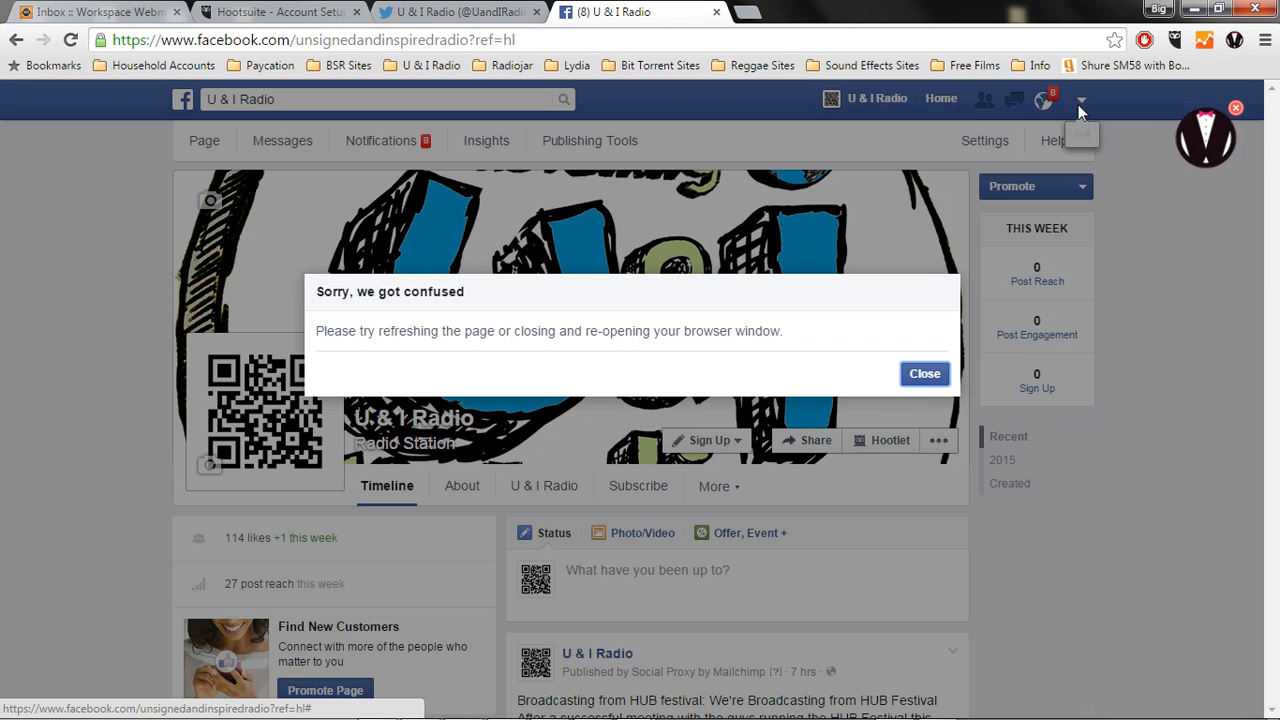
pyautogui.click(924, 374)
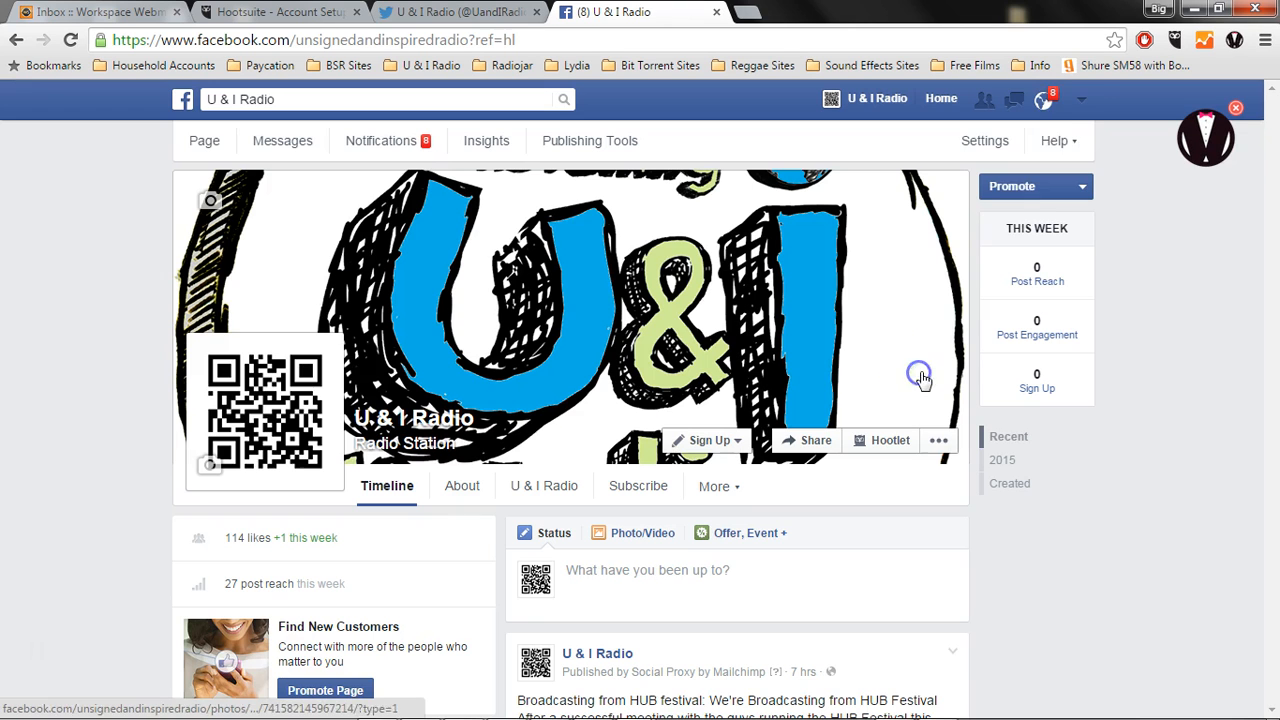
pyautogui.click(716, 12)
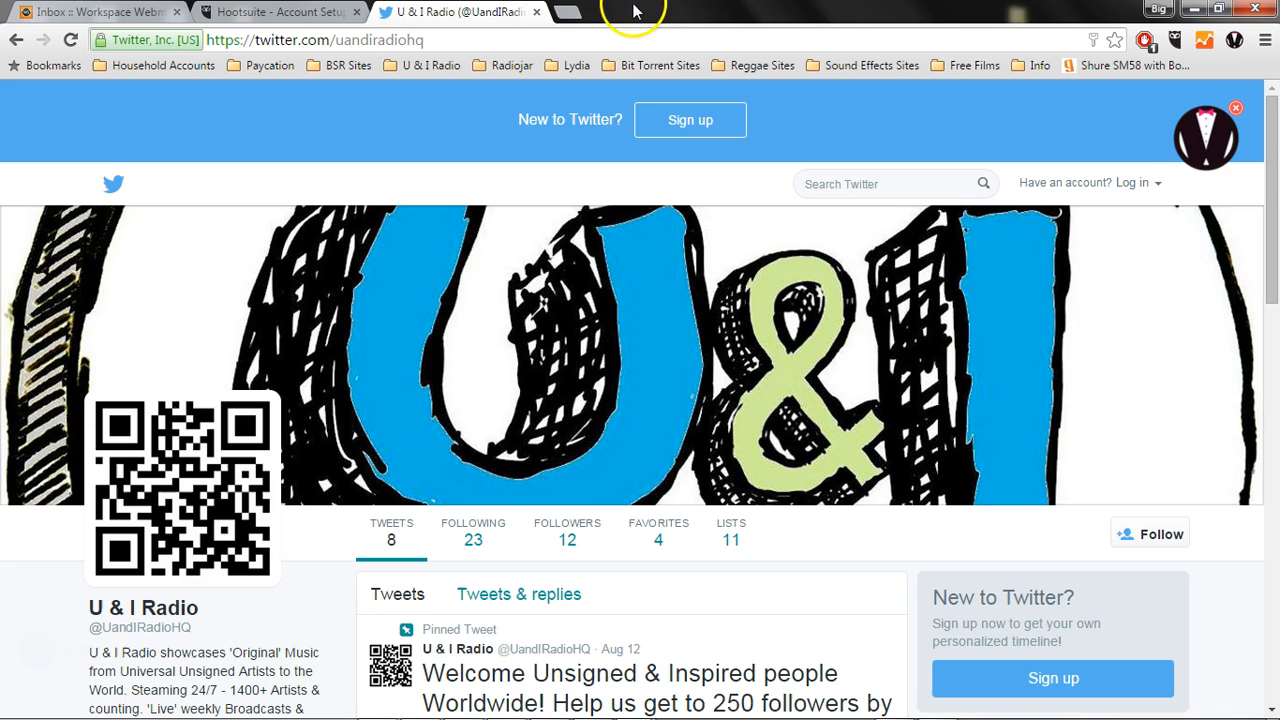
pyautogui.click(323, 12)
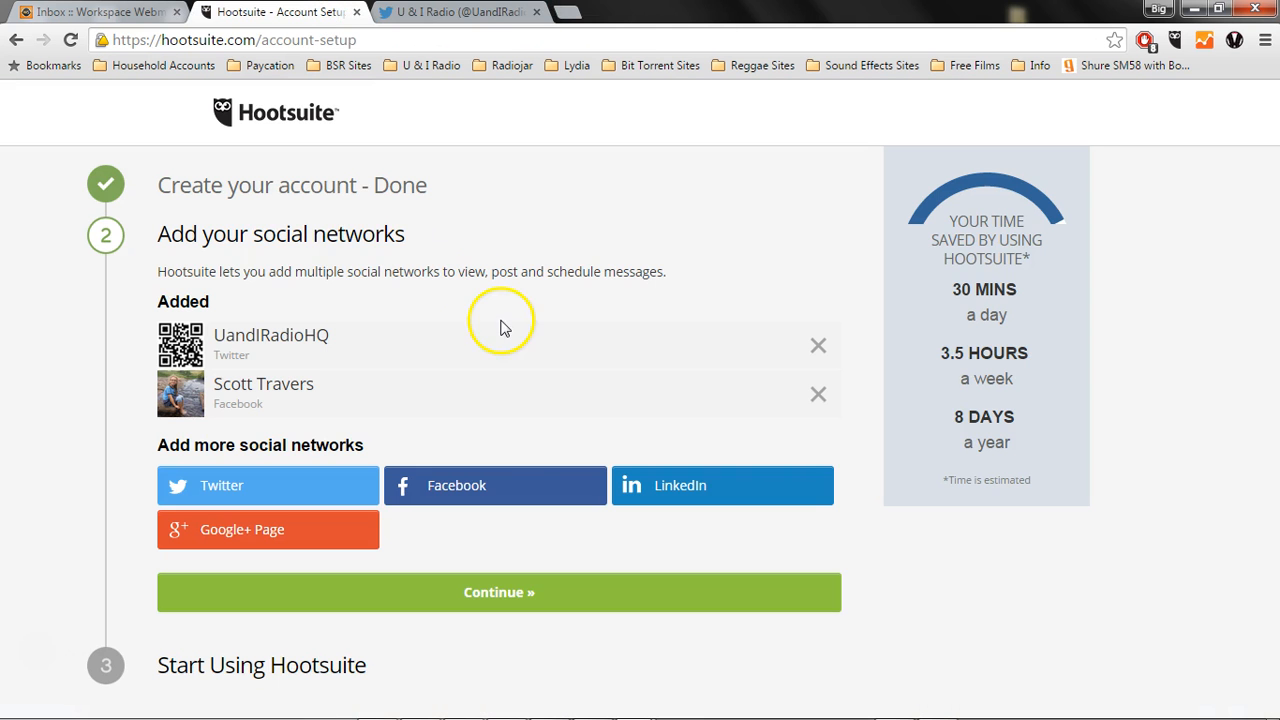
# - Try to connect Facebook again from the social networks setup, and leave its password window
pyautogui.click(479, 488)
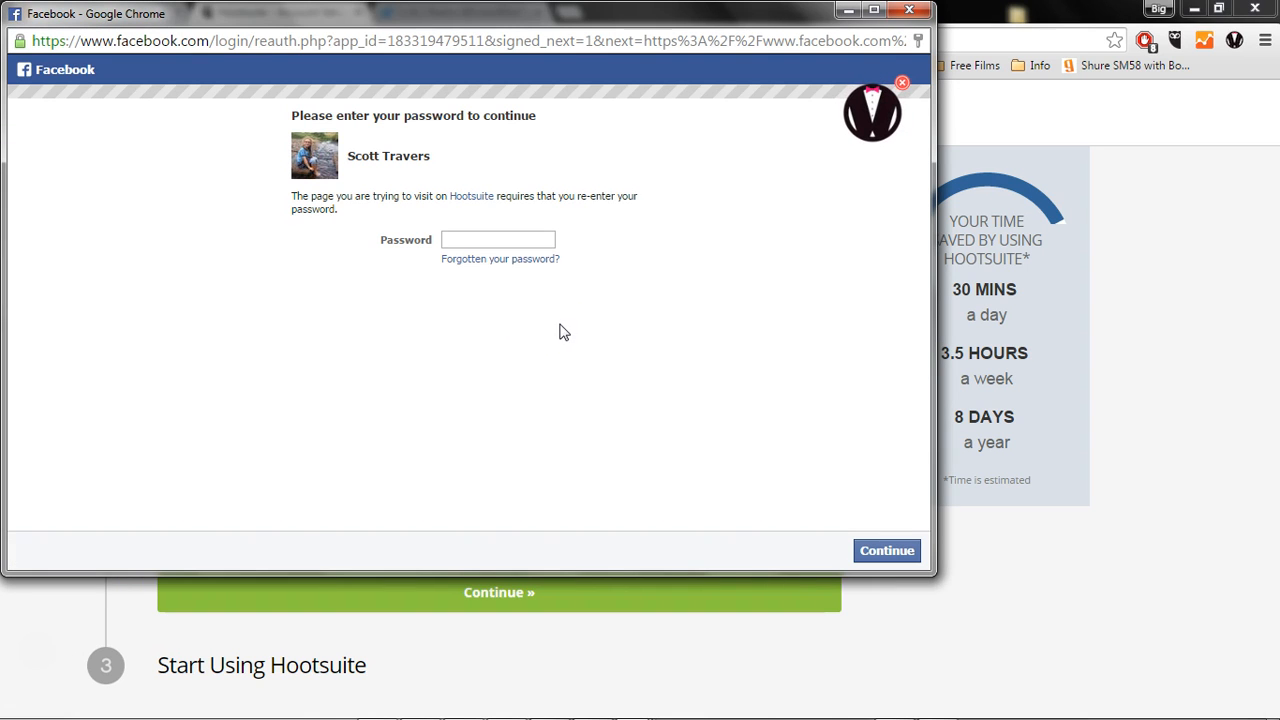
pyautogui.click(880, 556)
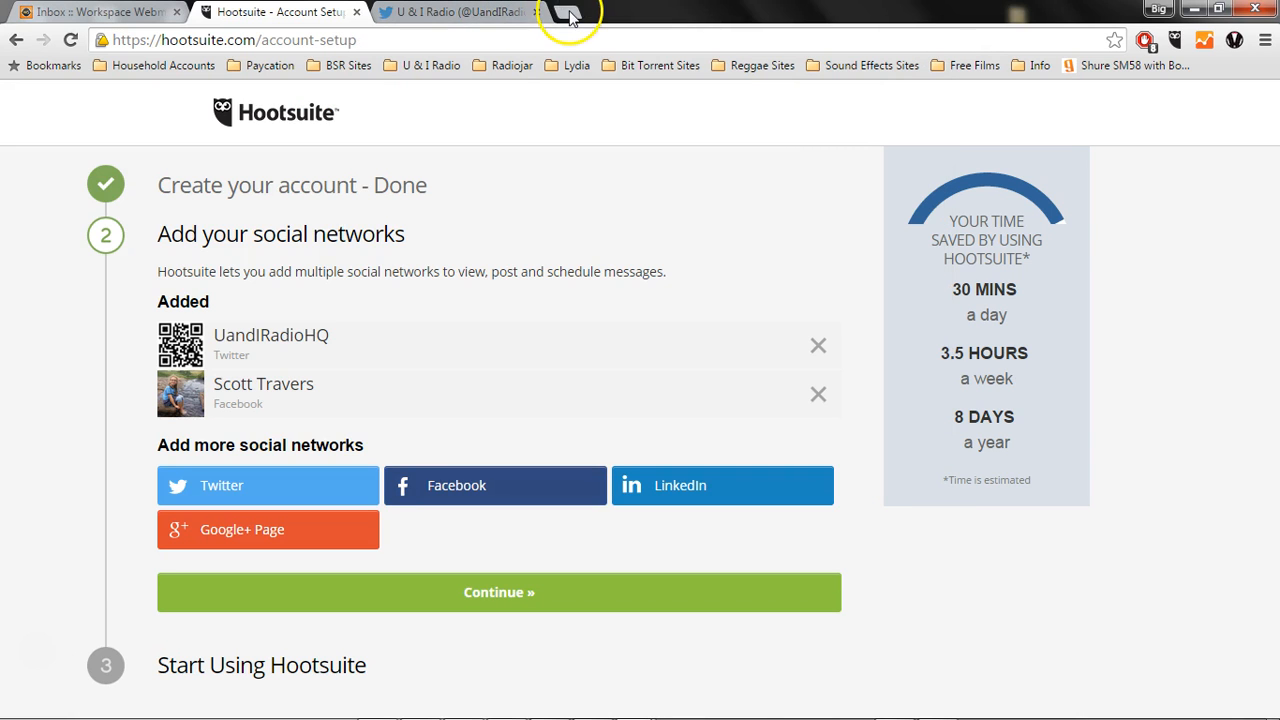
# - Open Facebook in a new browser tab from the BSR Sites bookmarks and dismiss the Waltz overlay and its hide prompt
pyautogui.click(568, 15)
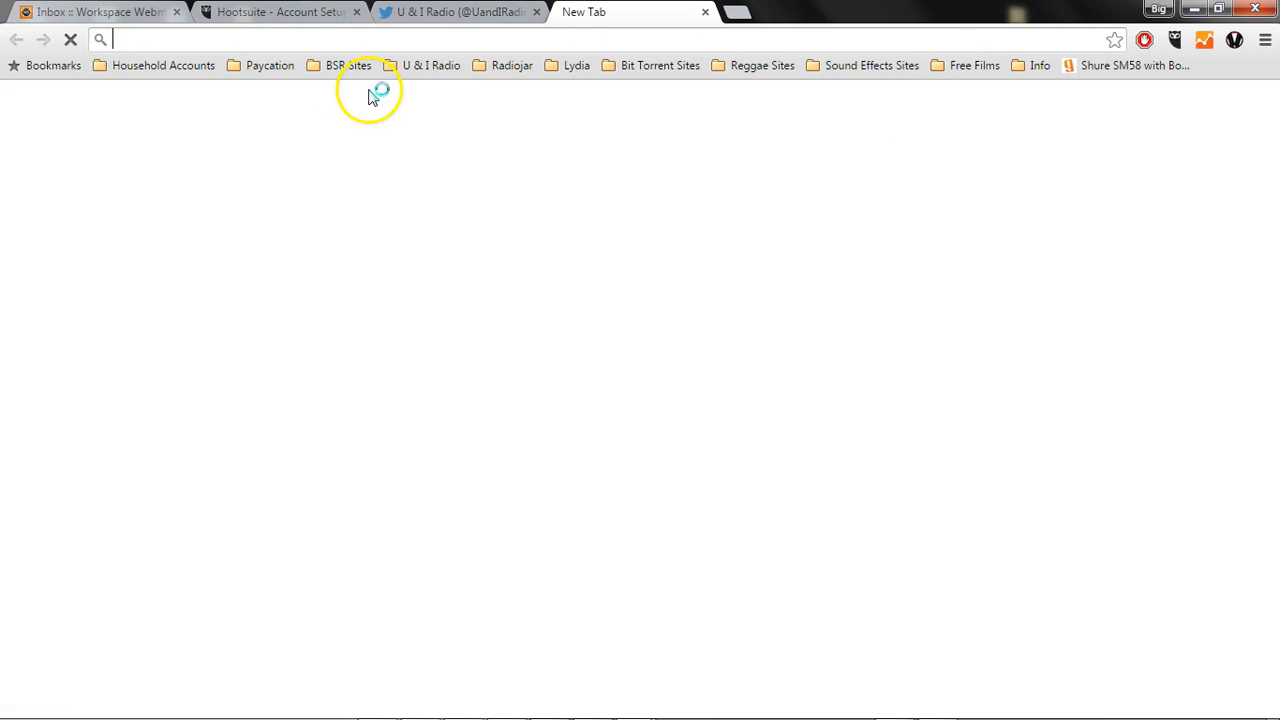
pyautogui.click(345, 66)
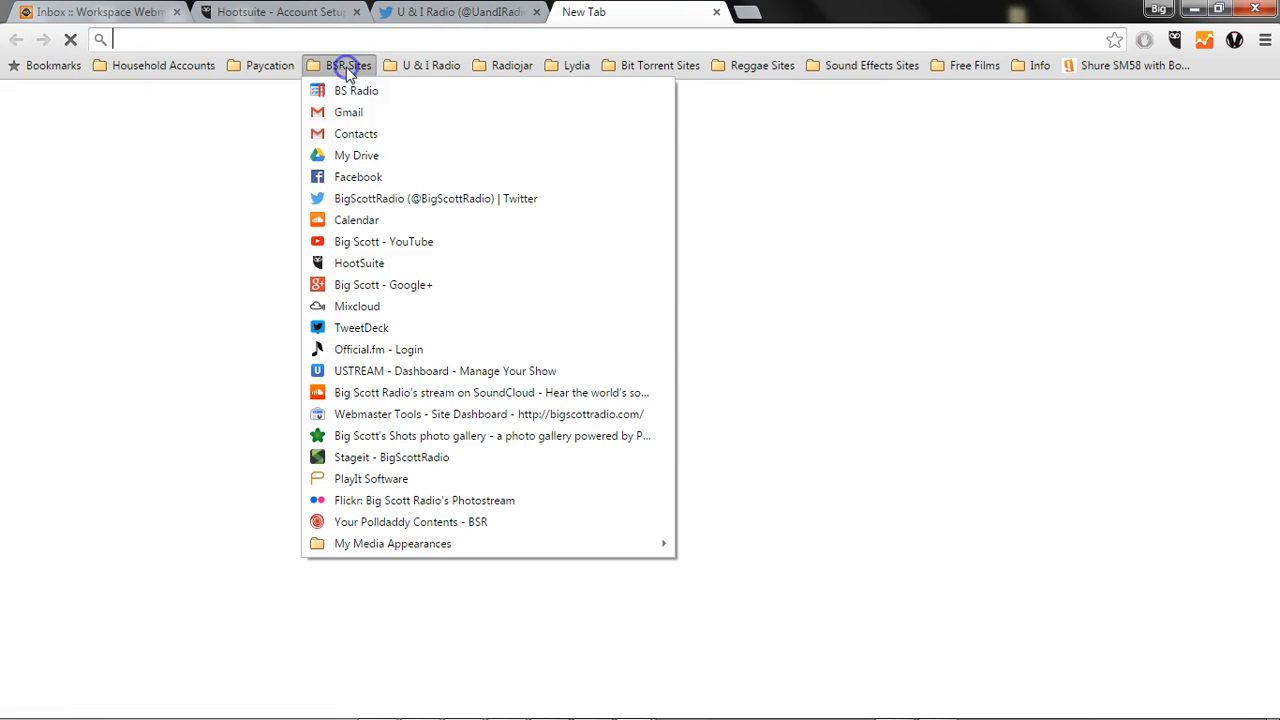
pyautogui.click(352, 178)
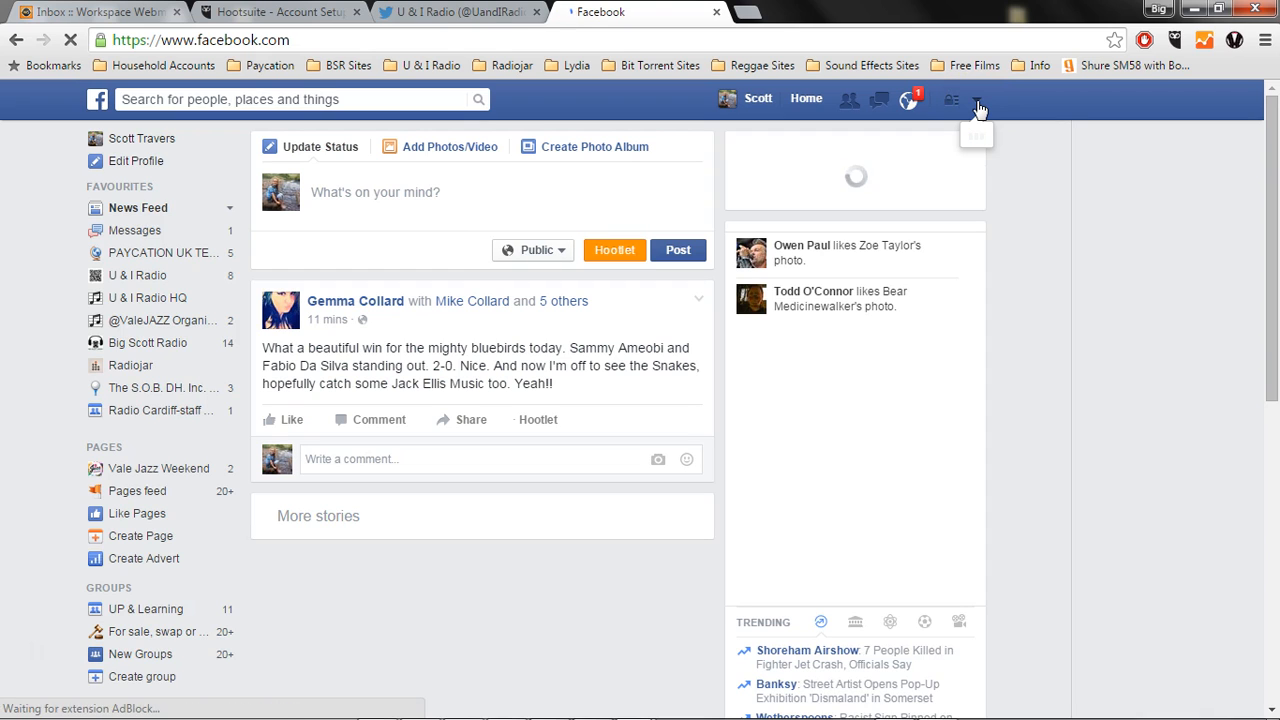
pyautogui.click(980, 104)
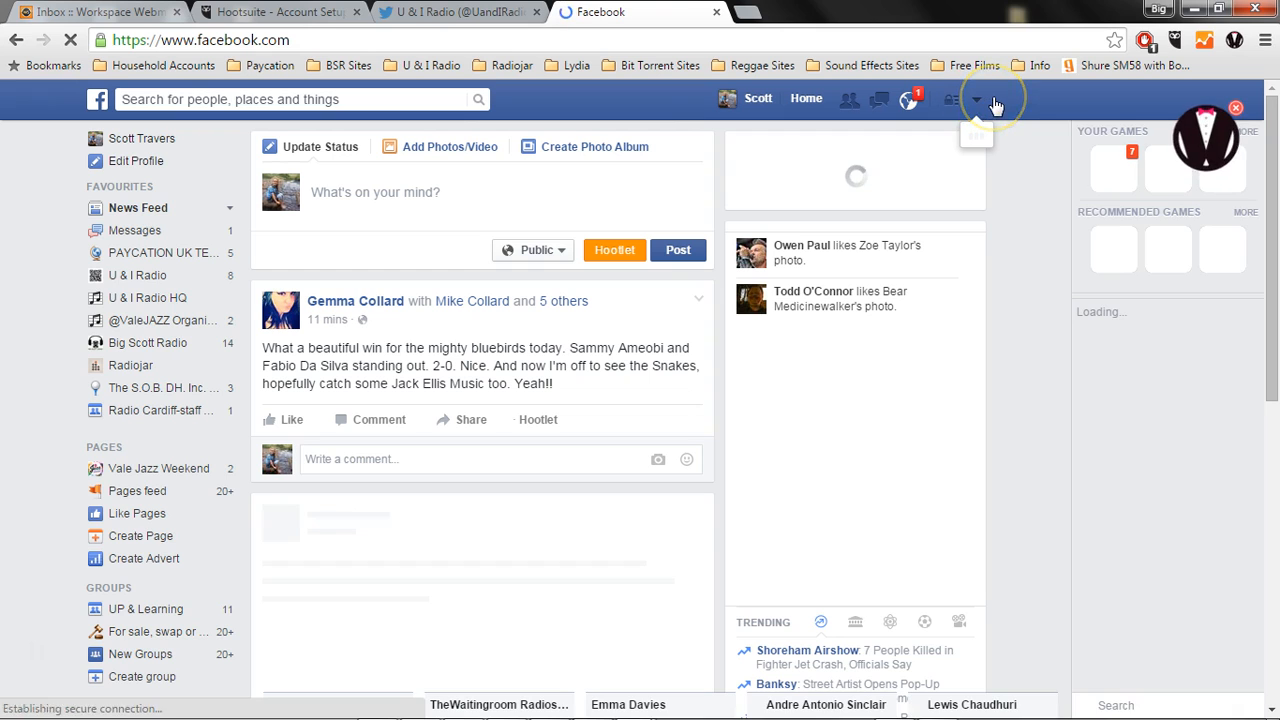
pyautogui.click(1236, 108)
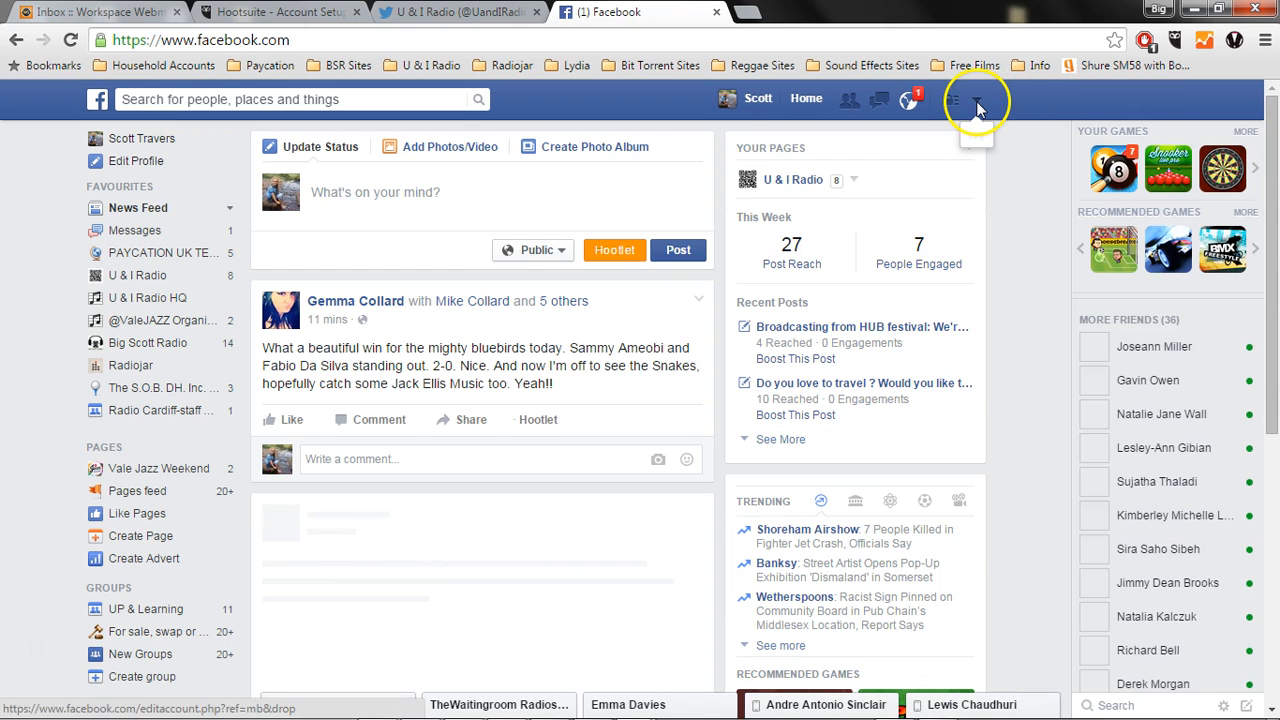
pyautogui.click(977, 106)
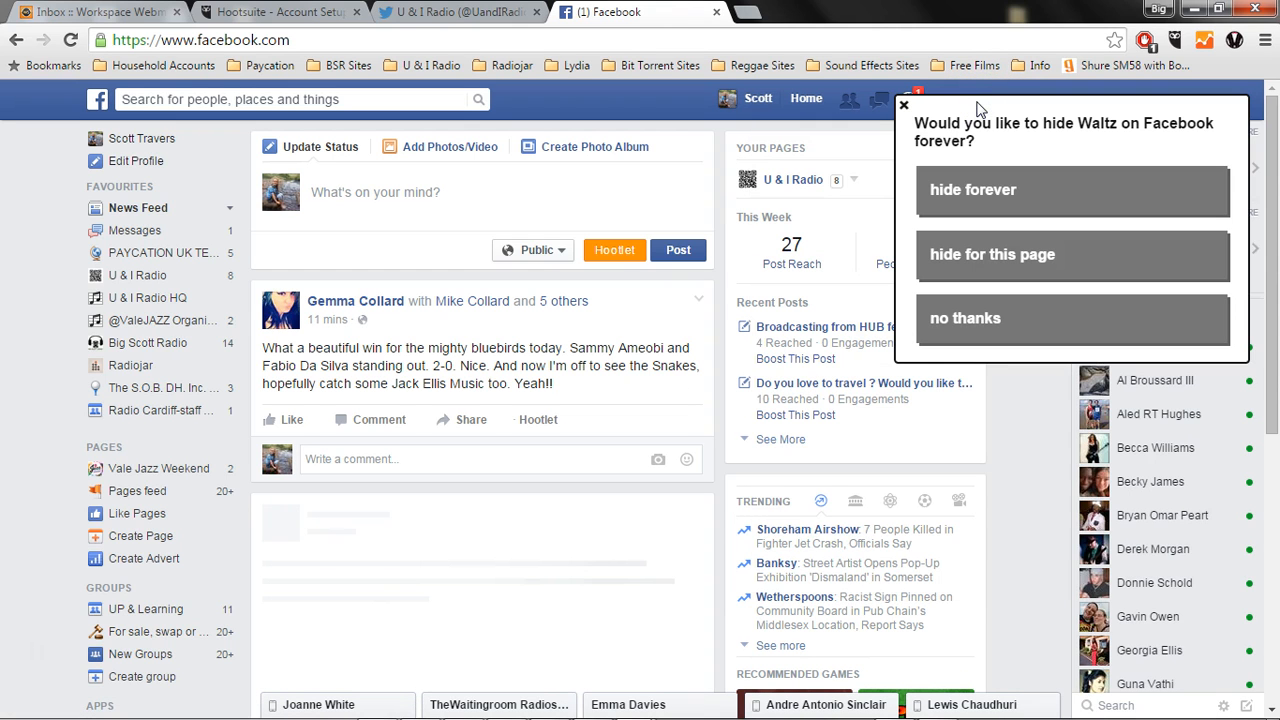
pyautogui.click(904, 105)
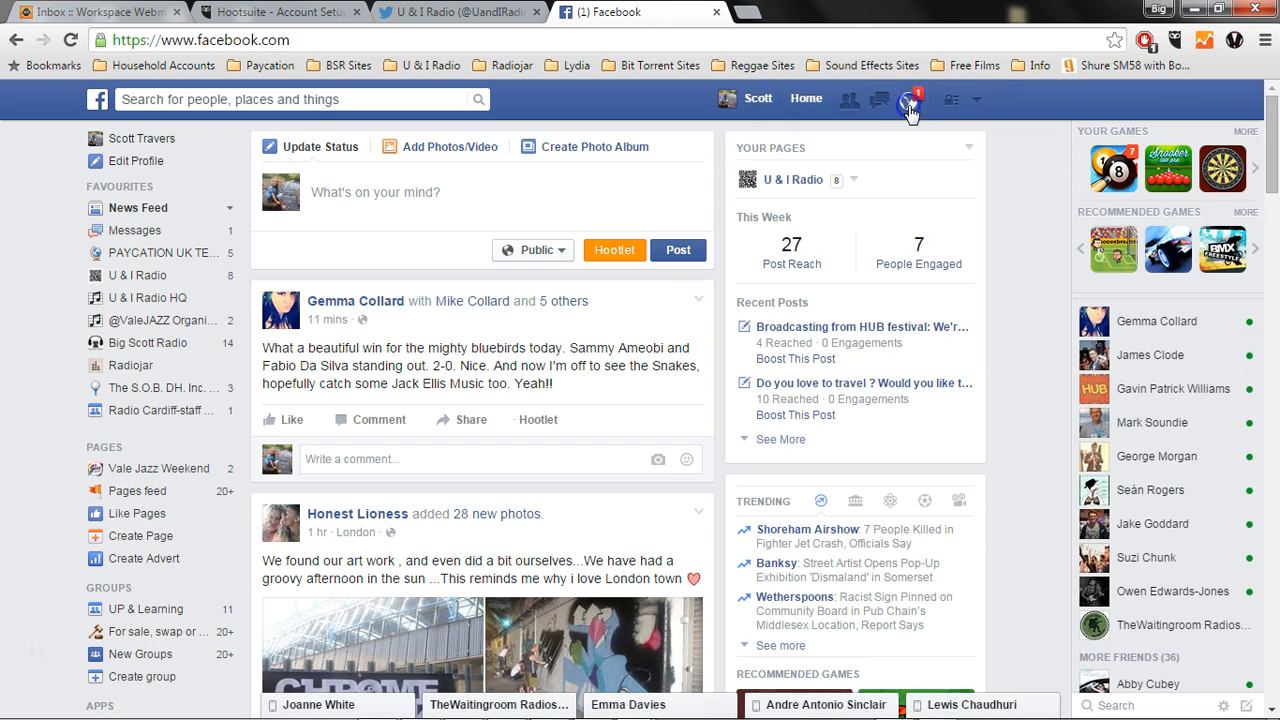
# - Log out of the personal Facebook account
pyautogui.click(975, 100)
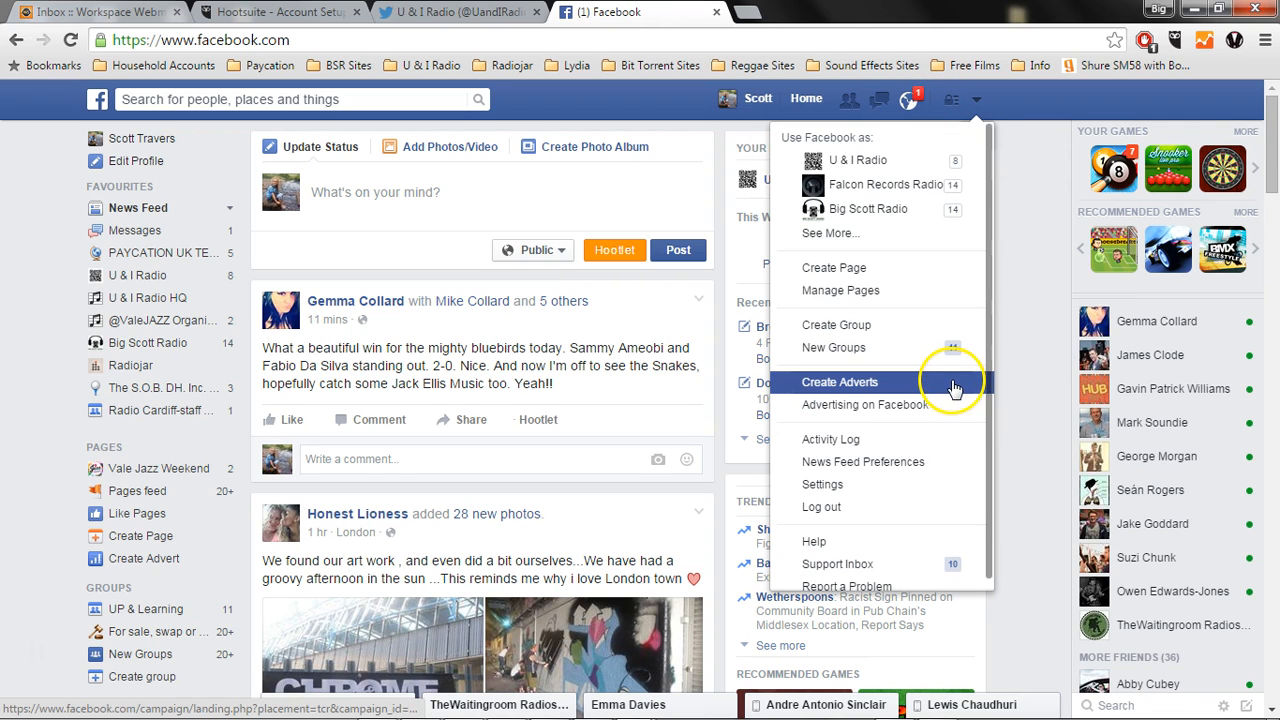
pyautogui.scroll(-1, 975, 515)
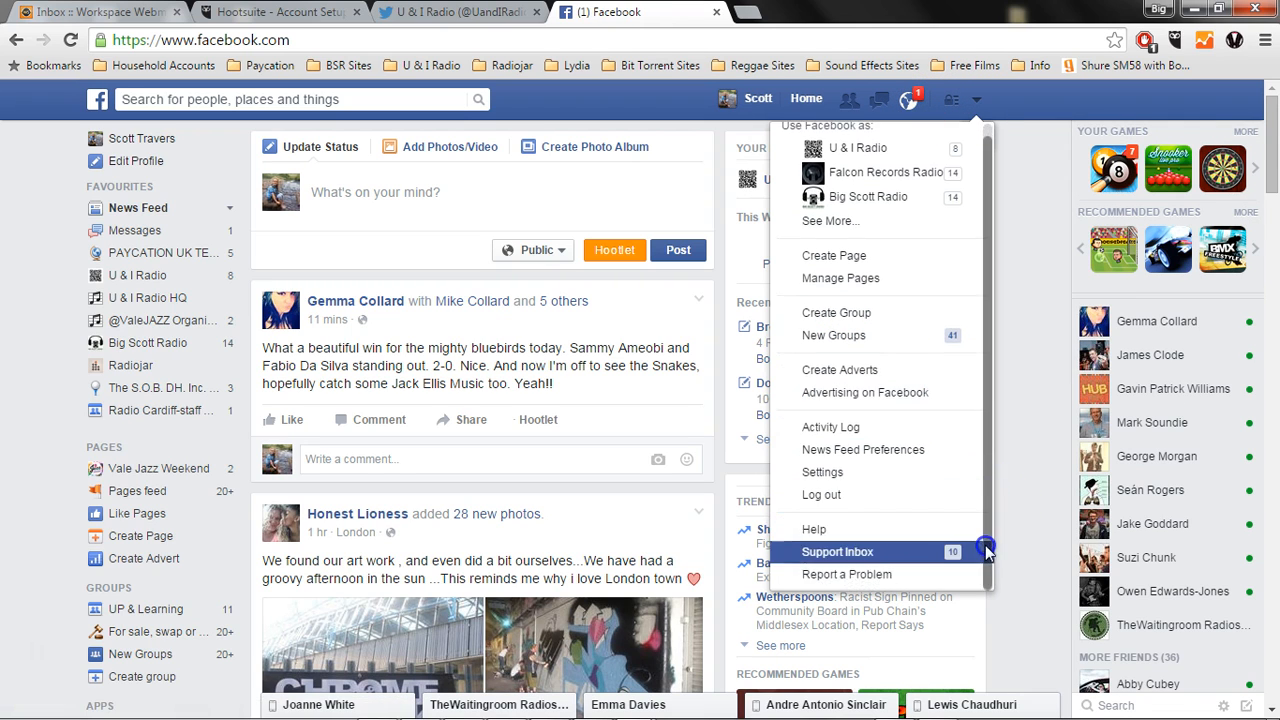
pyautogui.click(985, 552)
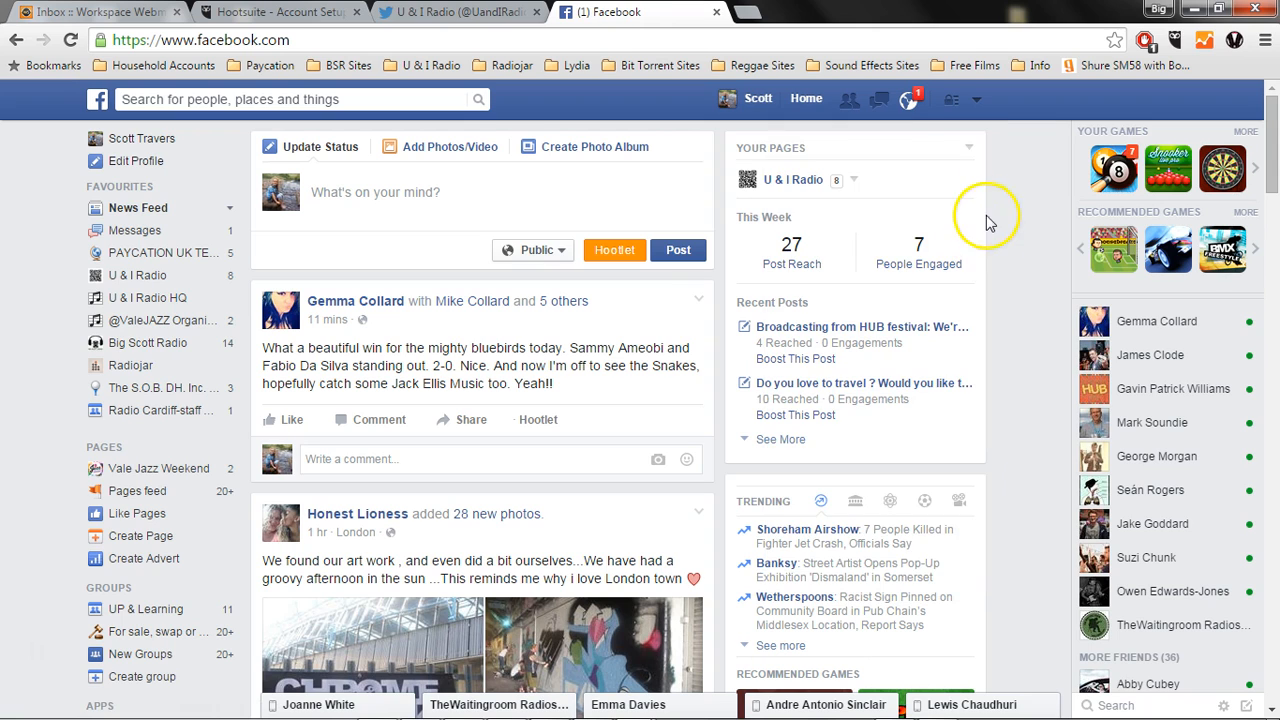
pyautogui.click(951, 100)
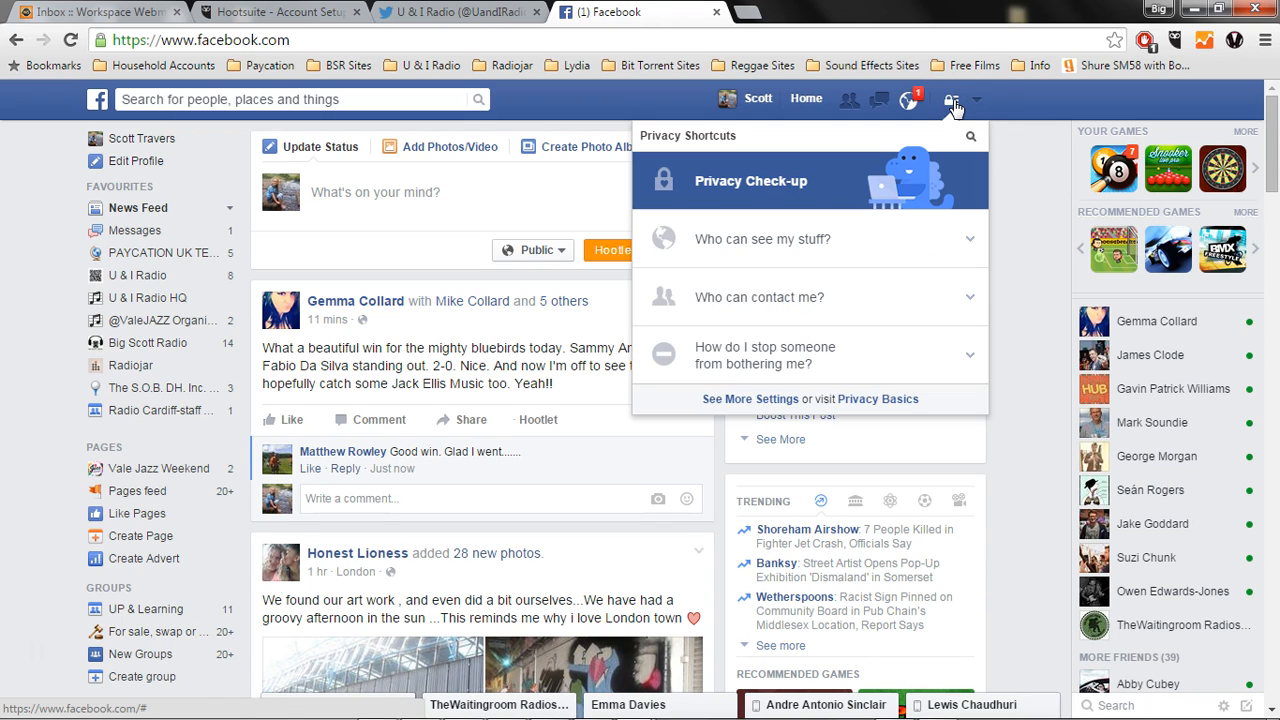
pyautogui.click(979, 101)
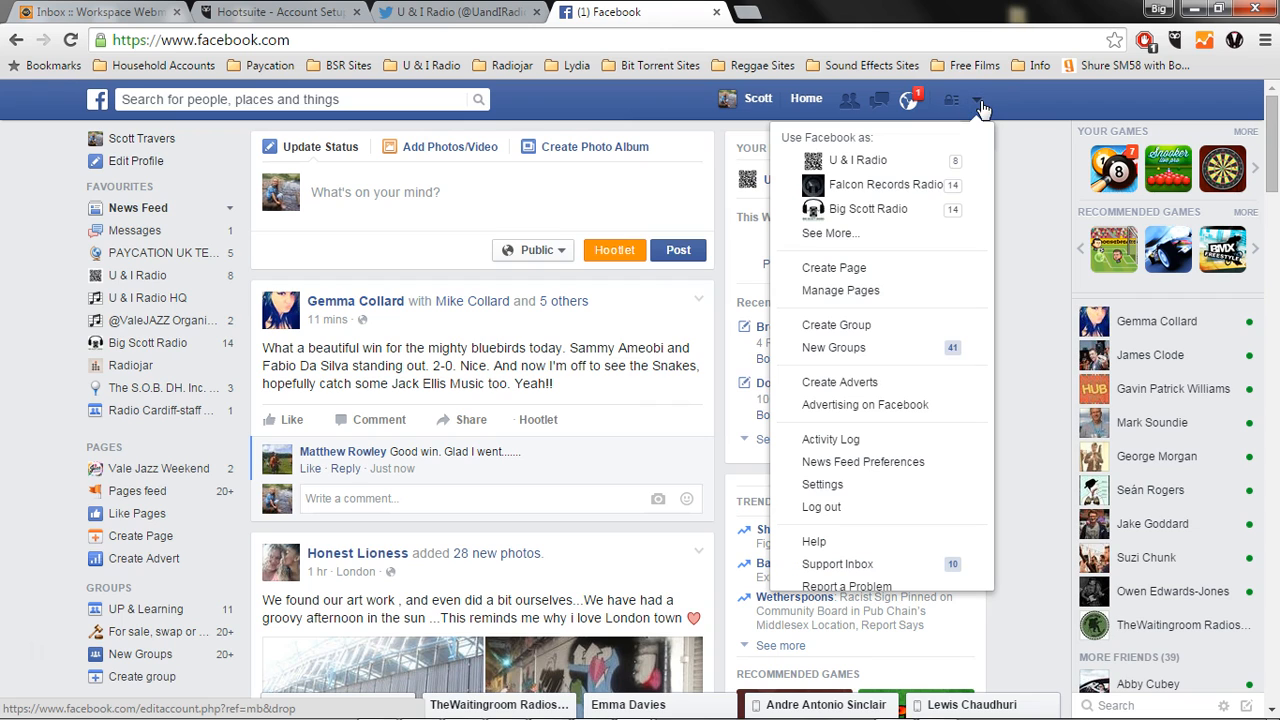
pyautogui.click(838, 507)
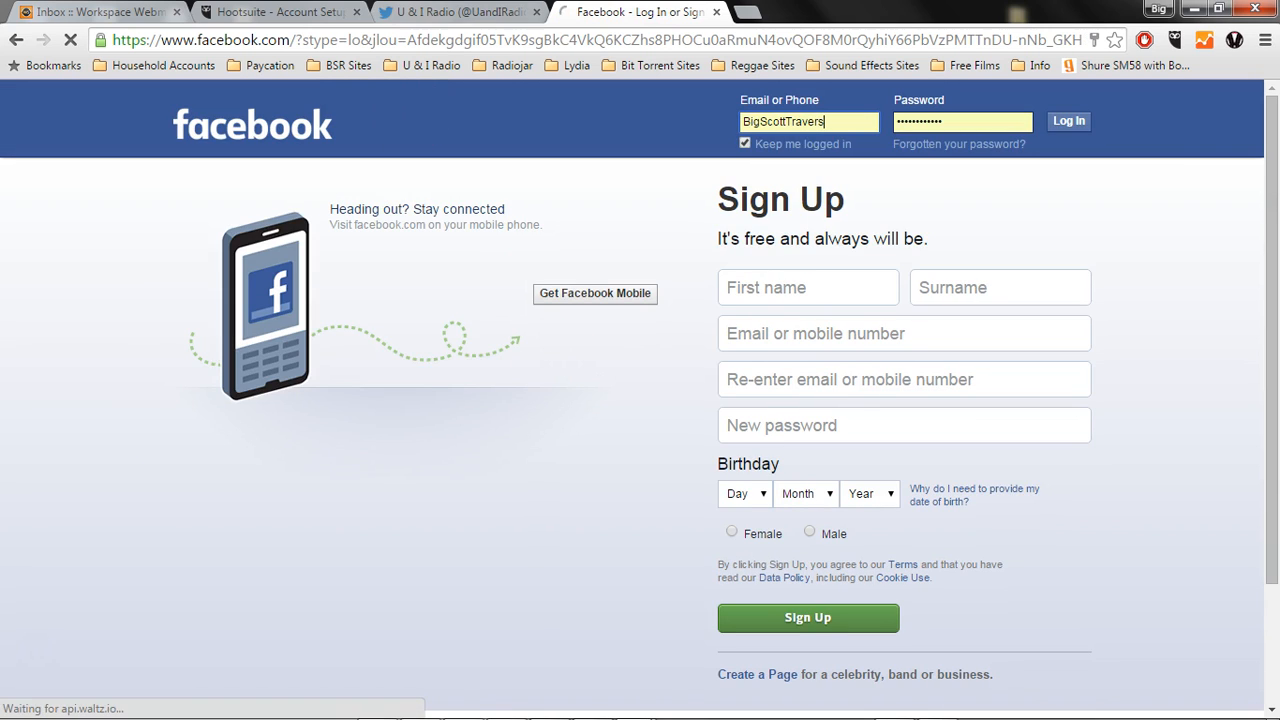
# - Try to connect Facebook from the Hootsuite account setup, and log back in to Facebook with the saved credentials
pyautogui.click(255, 12)
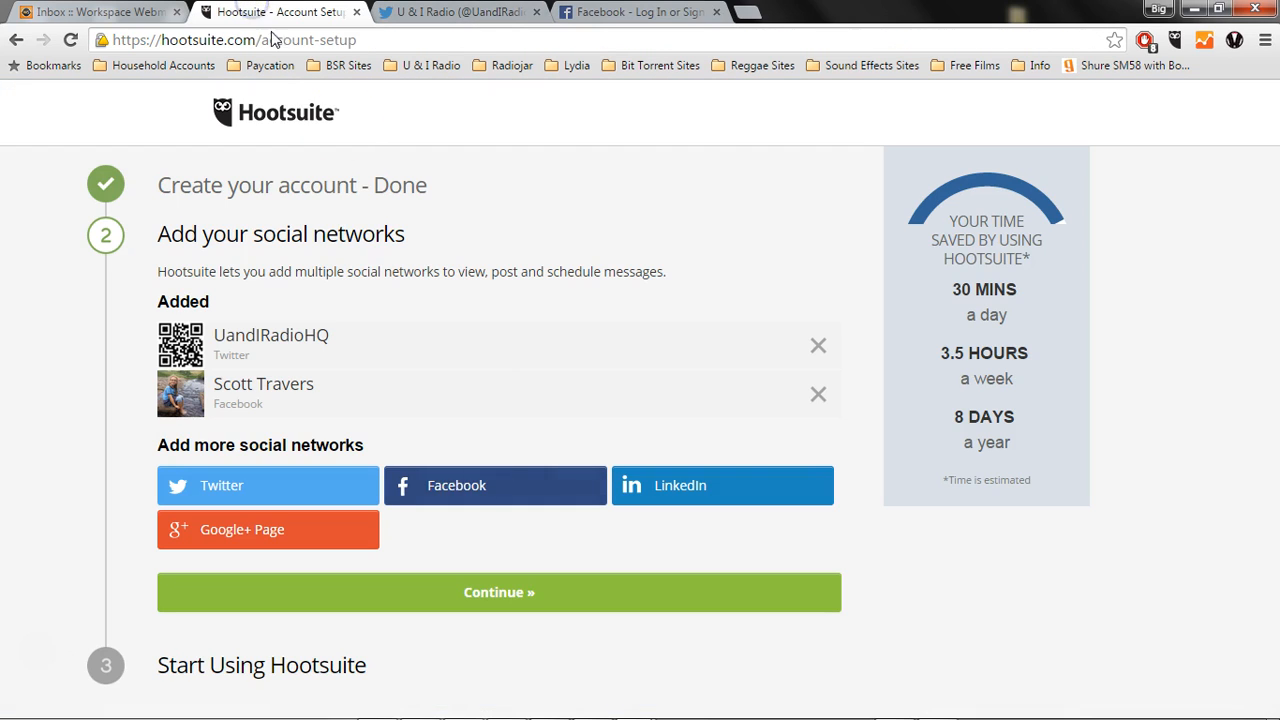
pyautogui.click(467, 492)
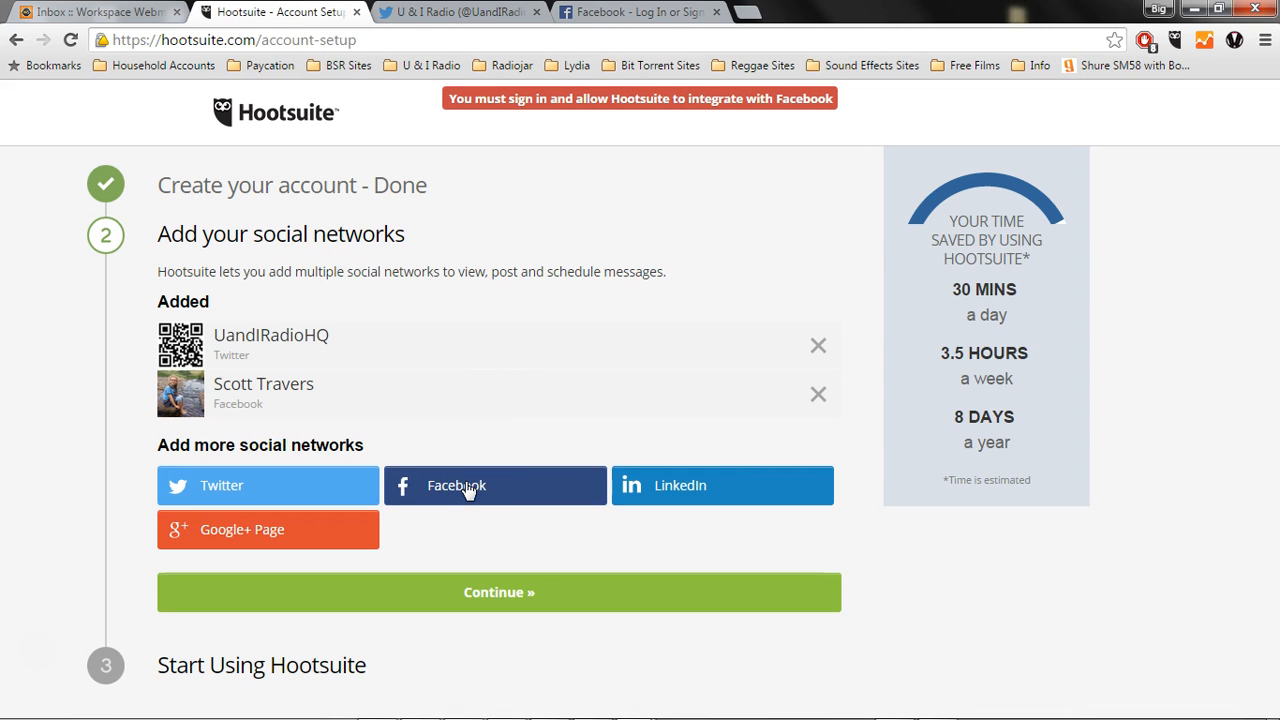
pyautogui.click(636, 12)
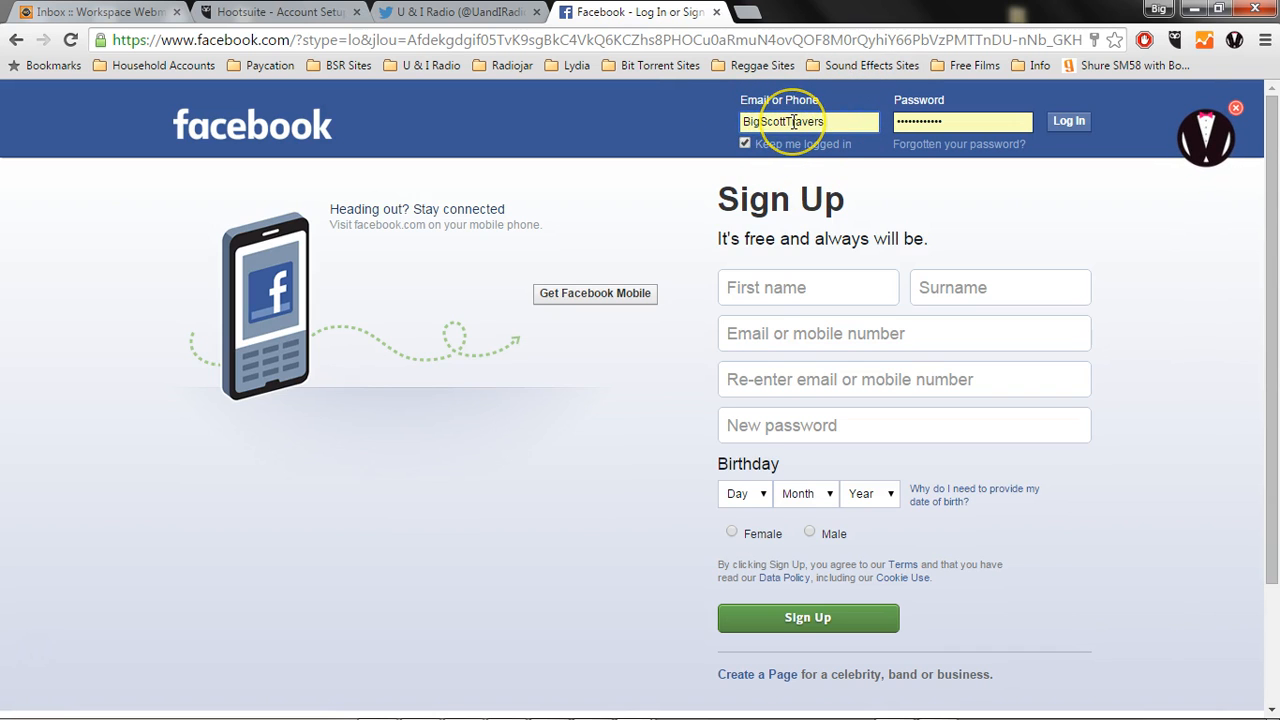
pyautogui.click(1069, 126)
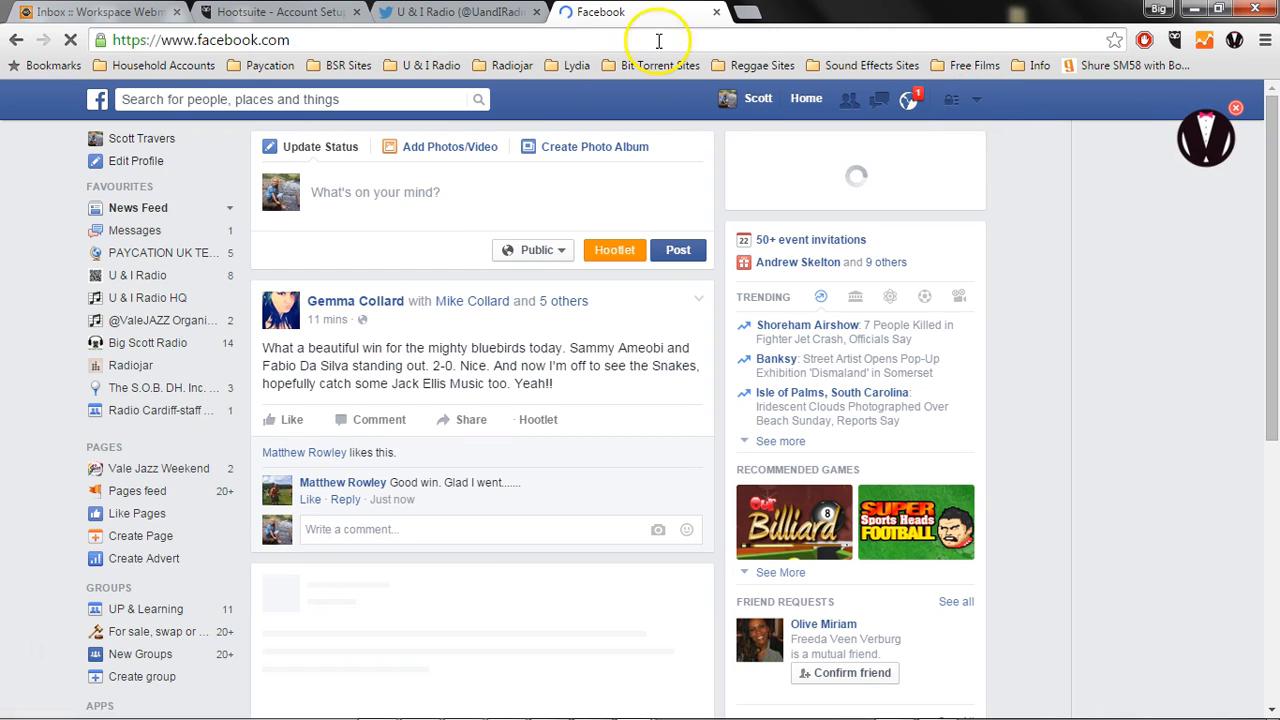
# - Connect Facebook from the Hootsuite account setup, entering the Facebook account password to open the import list
pyautogui.click(290, 12)
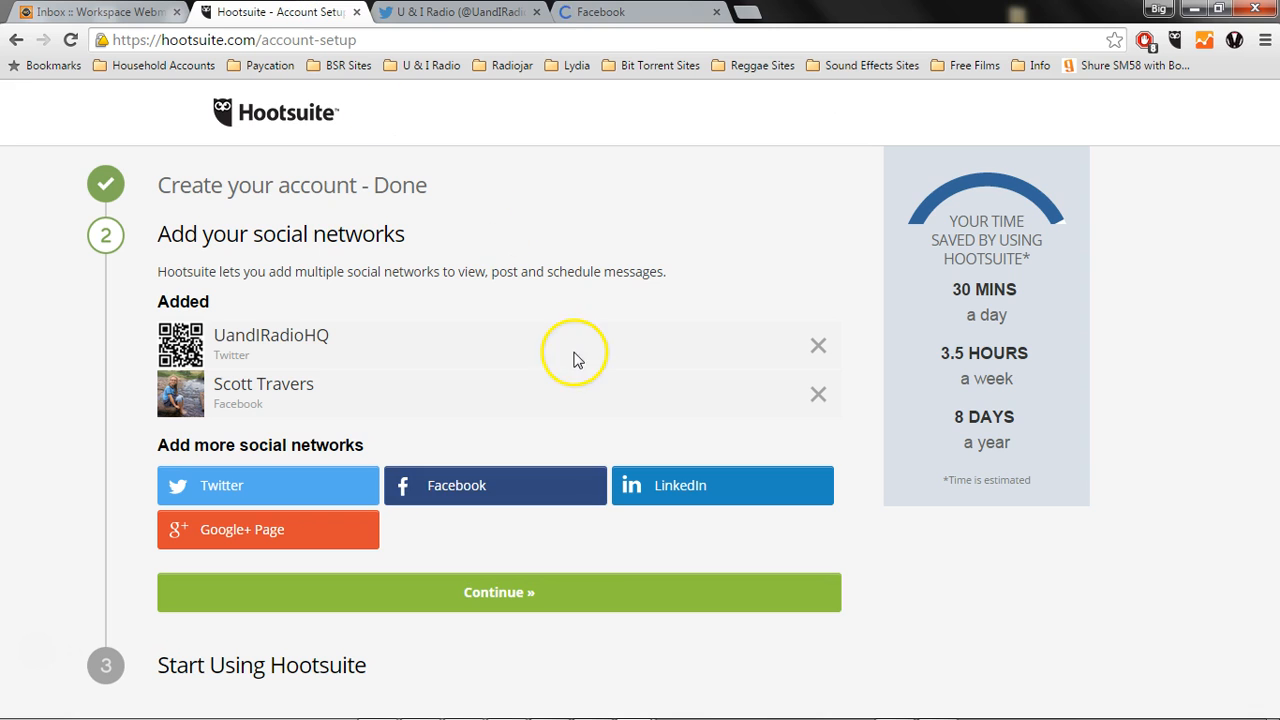
pyautogui.click(491, 488)
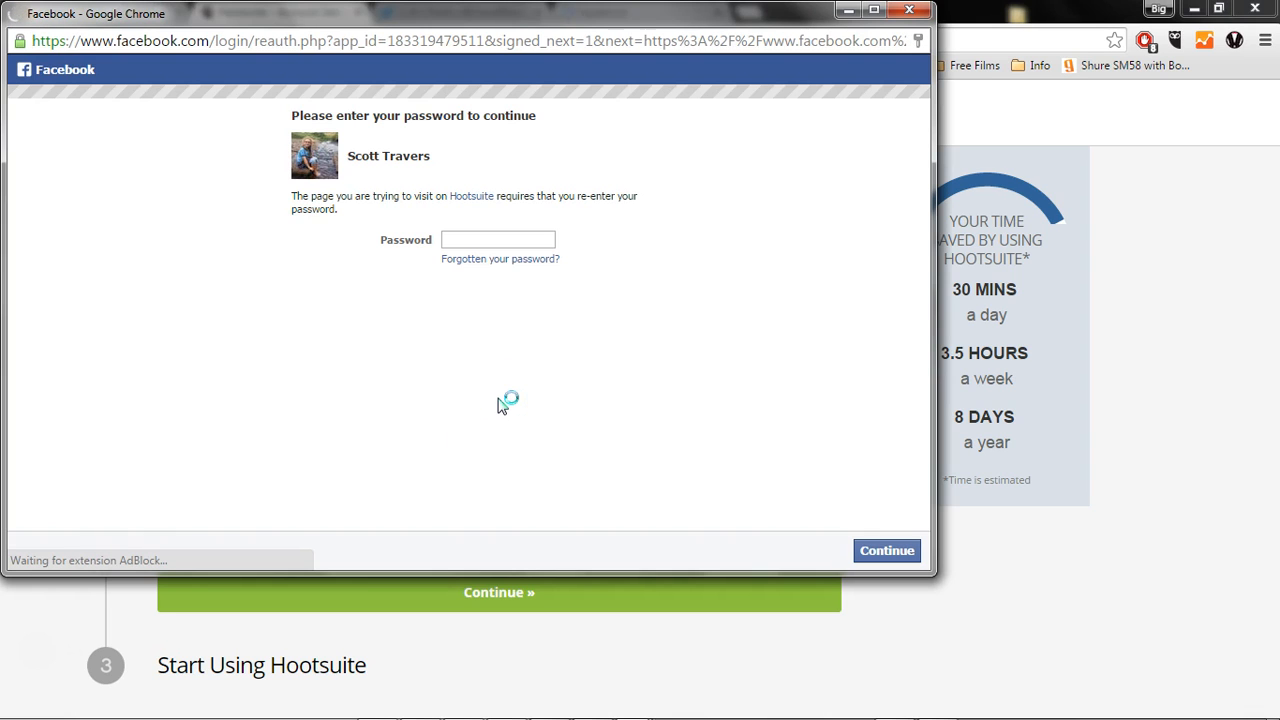
pyautogui.click(452, 240)
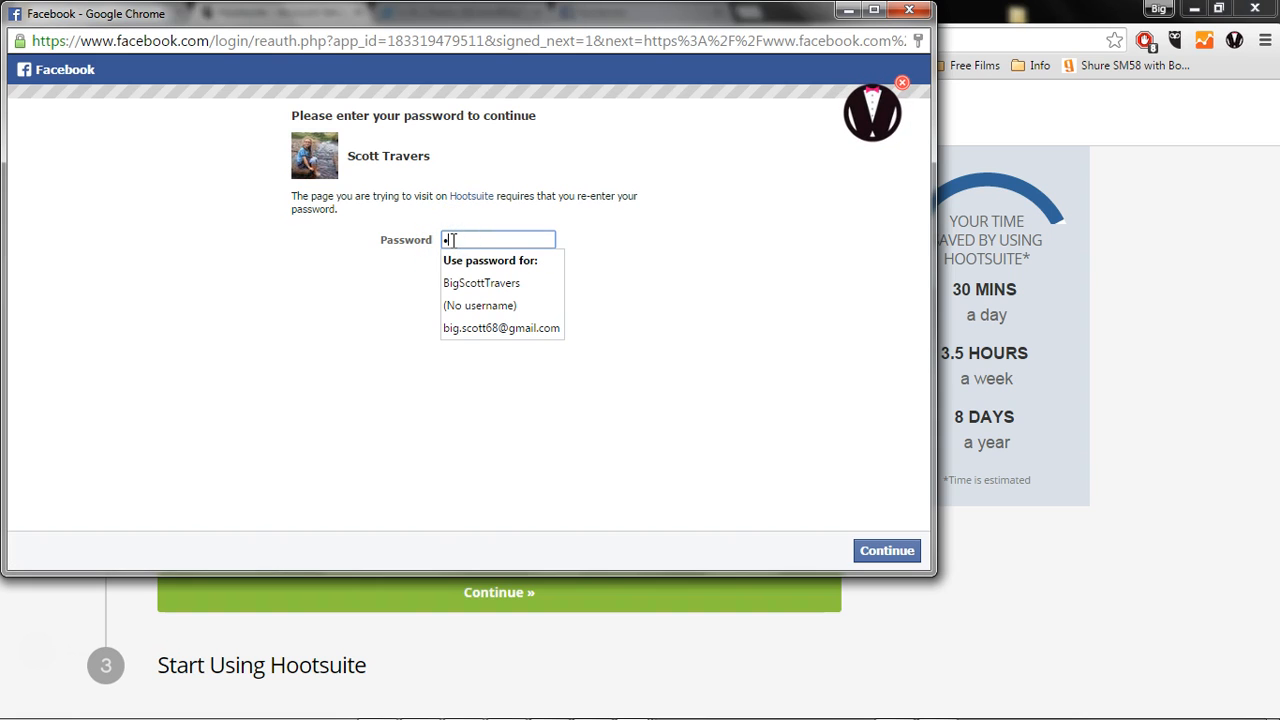
pyautogui.write('••••••••••••')
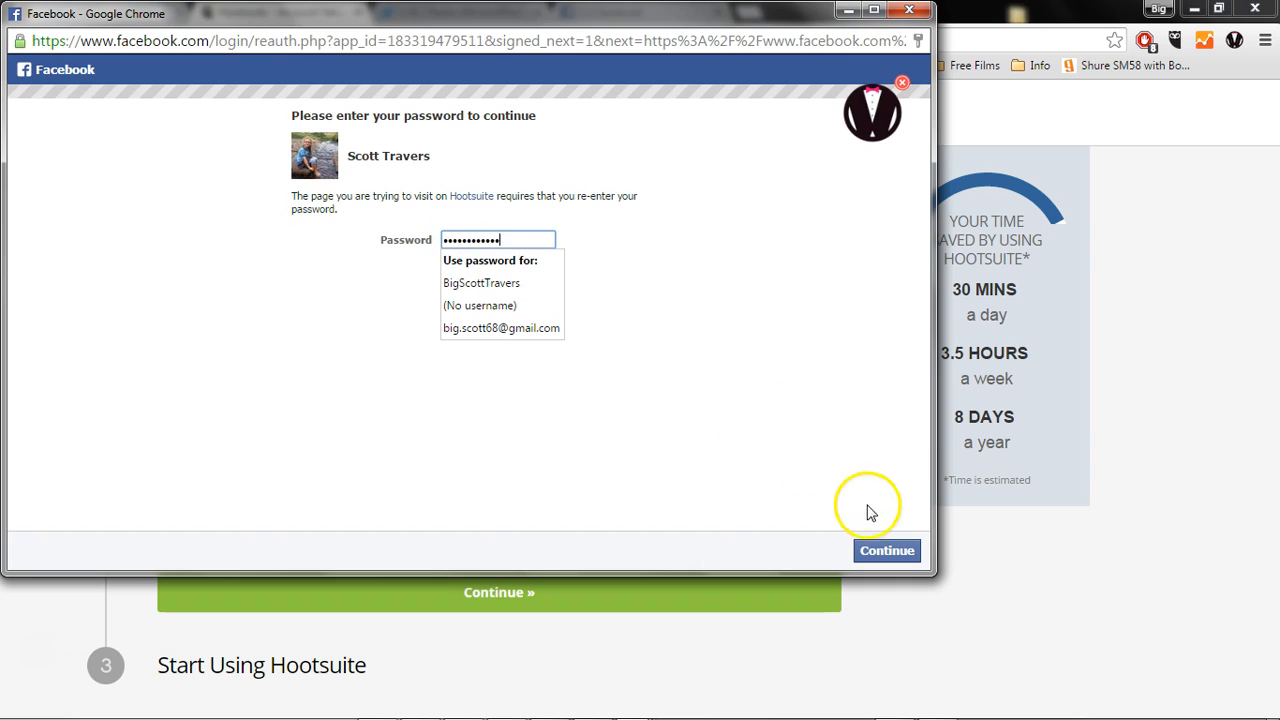
pyautogui.click(519, 284)
pyautogui.click(882, 556)
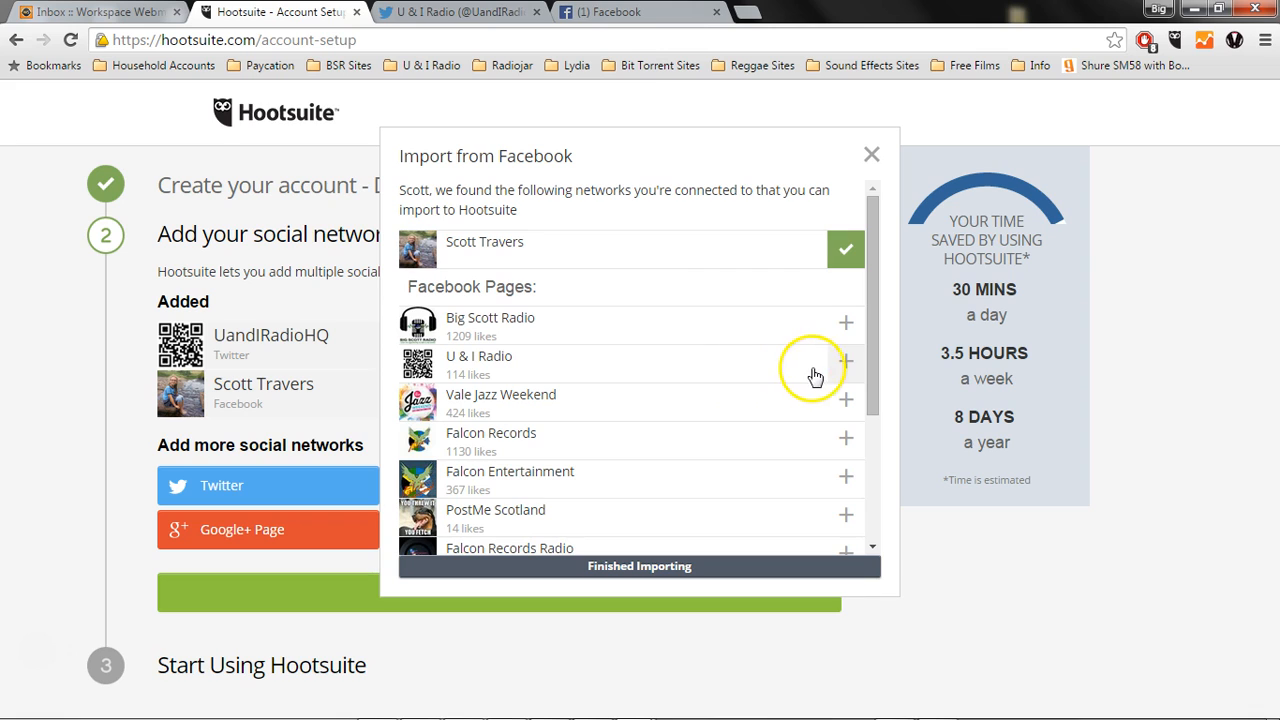
# - Try to import the U & I Radio page, add the U & I Radio HQ Facebook group instead, and finish importing
pyautogui.click(845, 364)
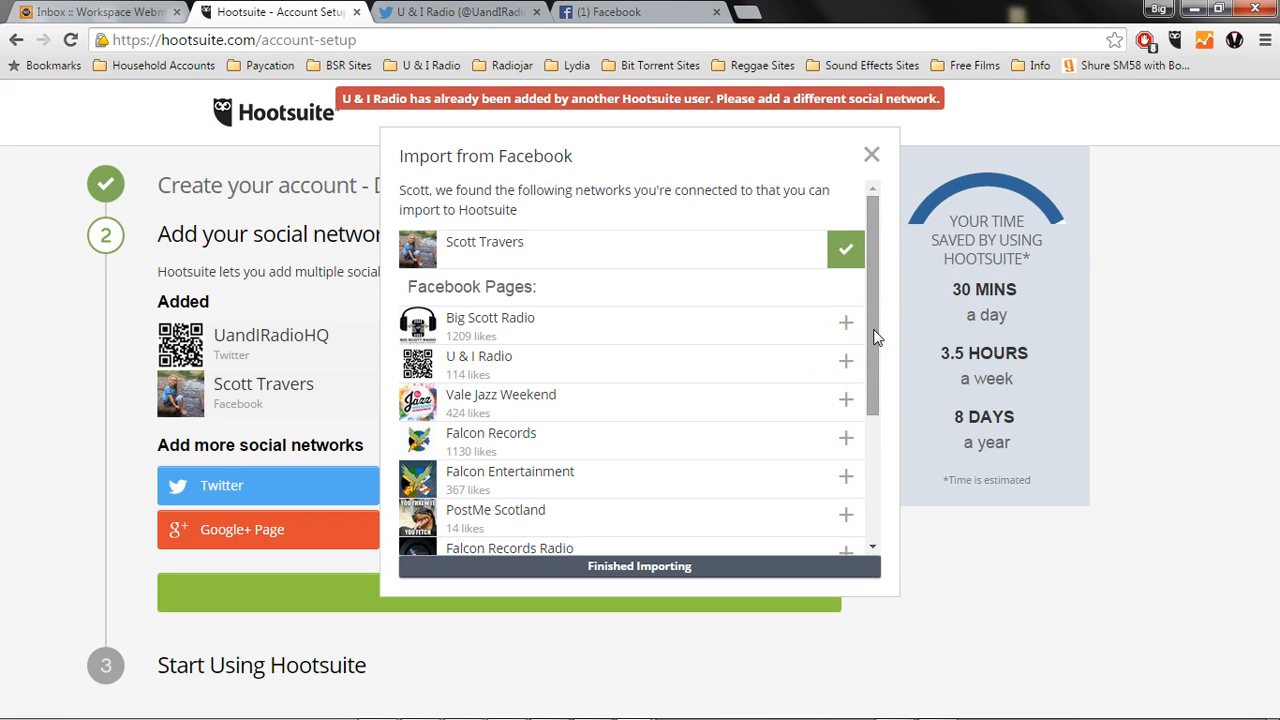
pyautogui.moveTo(873, 338); pyautogui.dragTo(868, 500)
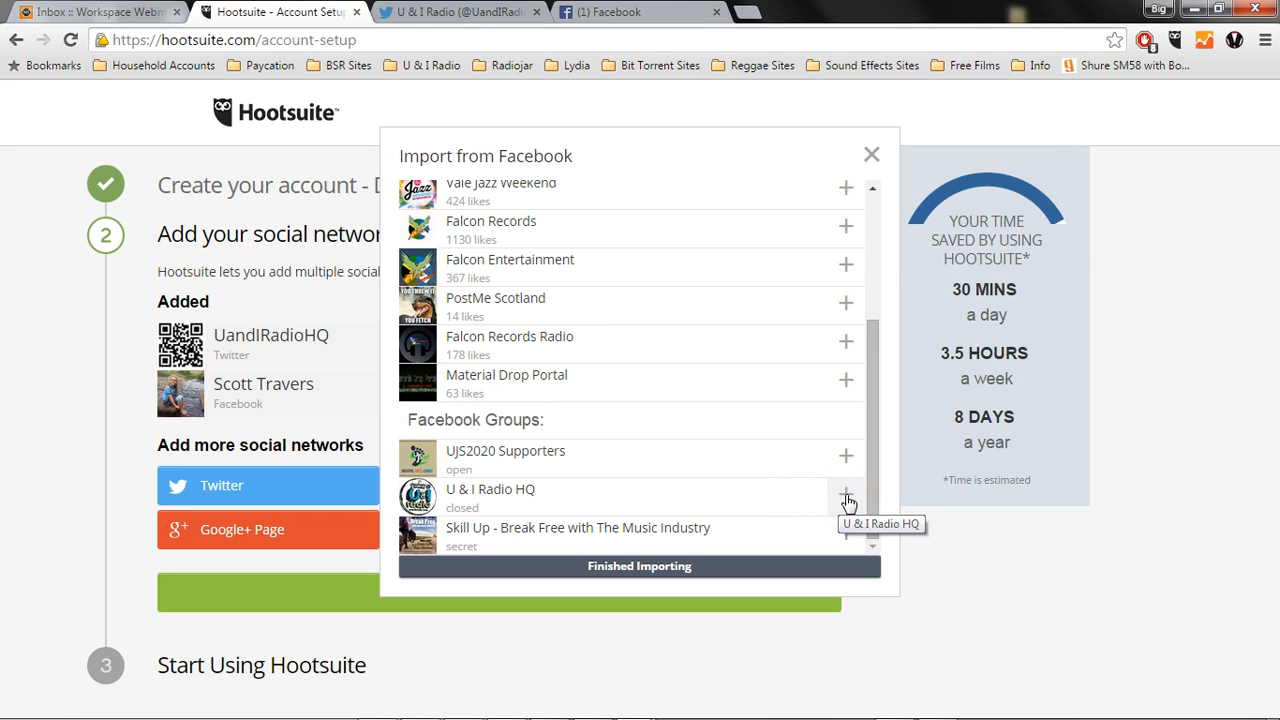
pyautogui.click(847, 499)
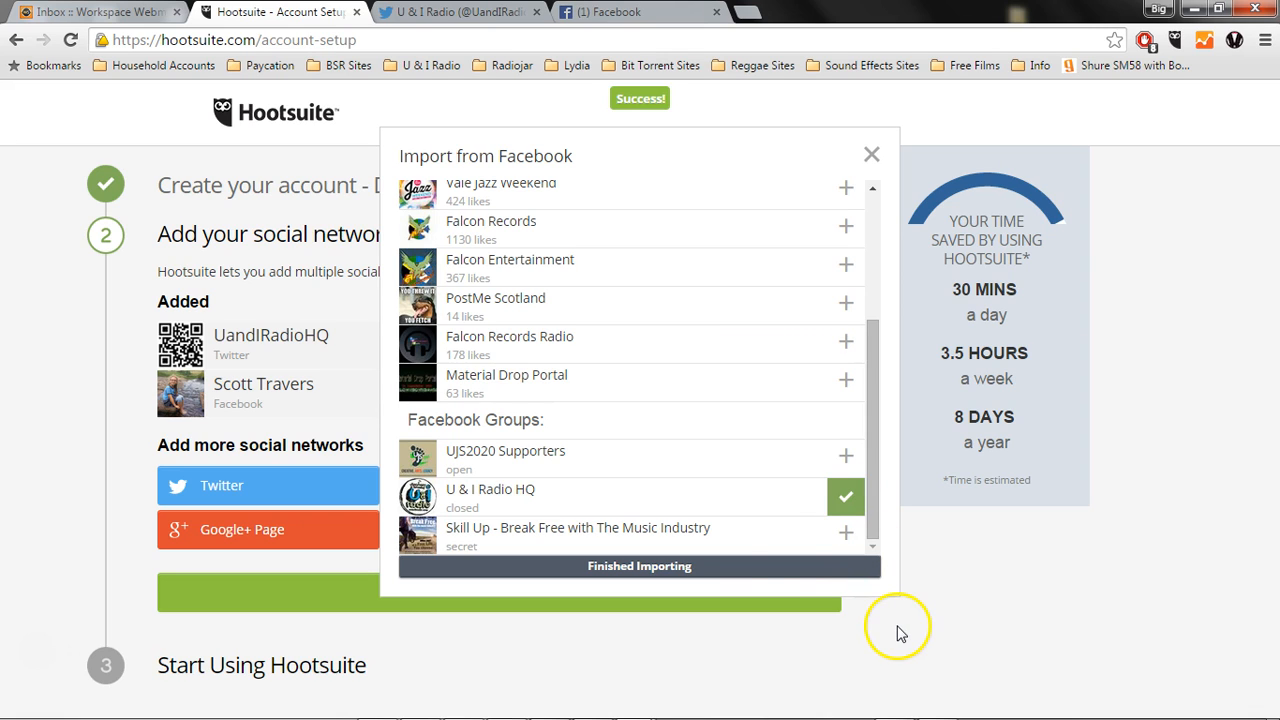
pyautogui.click(737, 566)
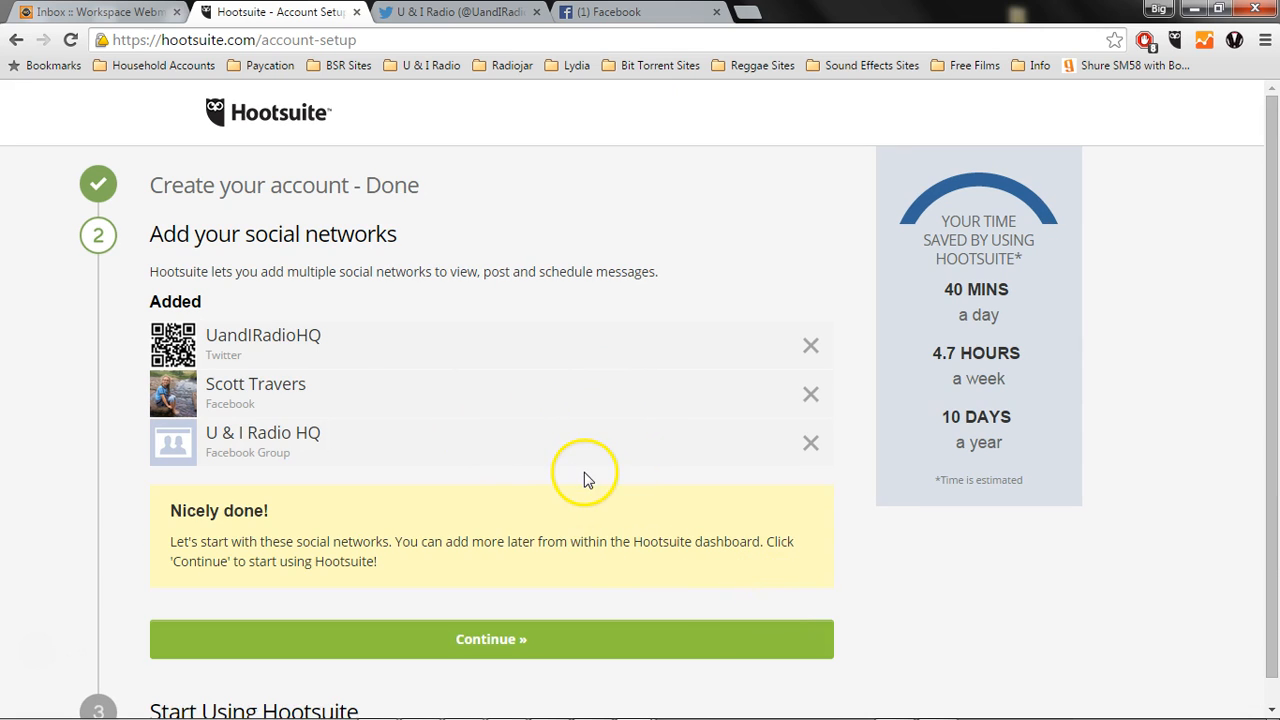
# - Complete the social networks setup and confirm being done adding networks to open the Hootsuite dashboard
pyautogui.click(492, 646)
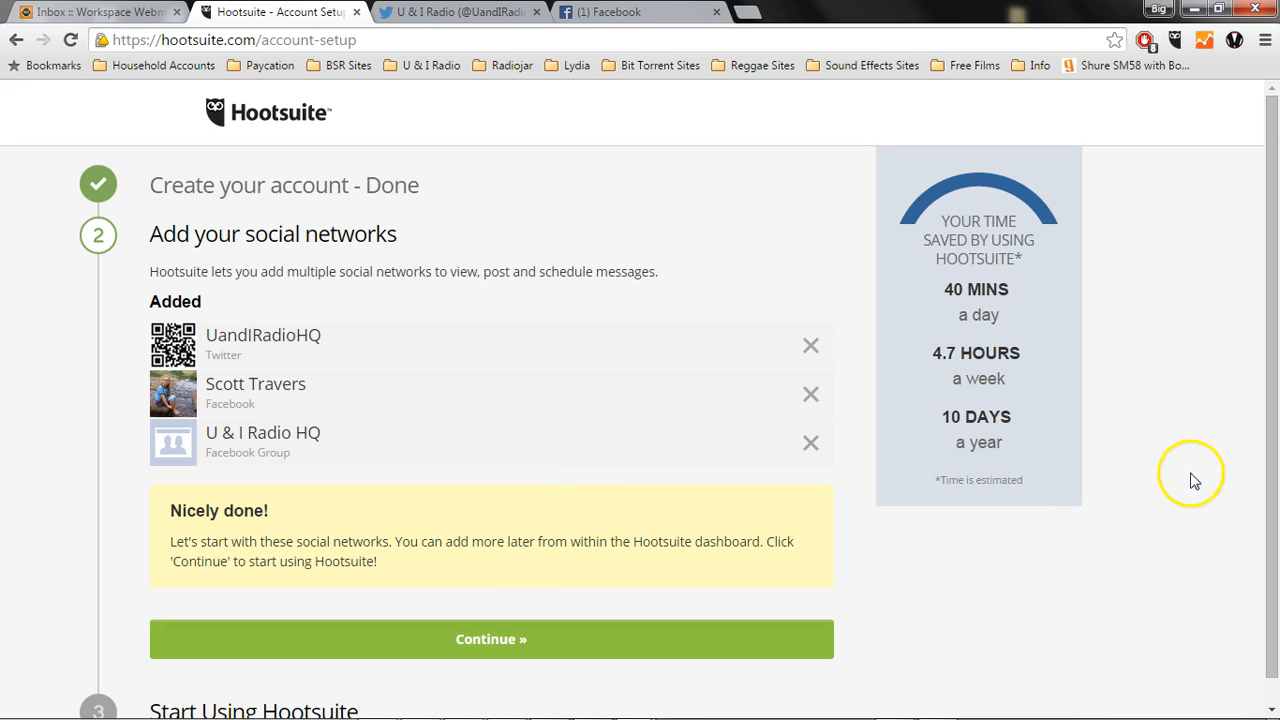
pyautogui.moveTo(1273, 402); pyautogui.dragTo(1277, 455)
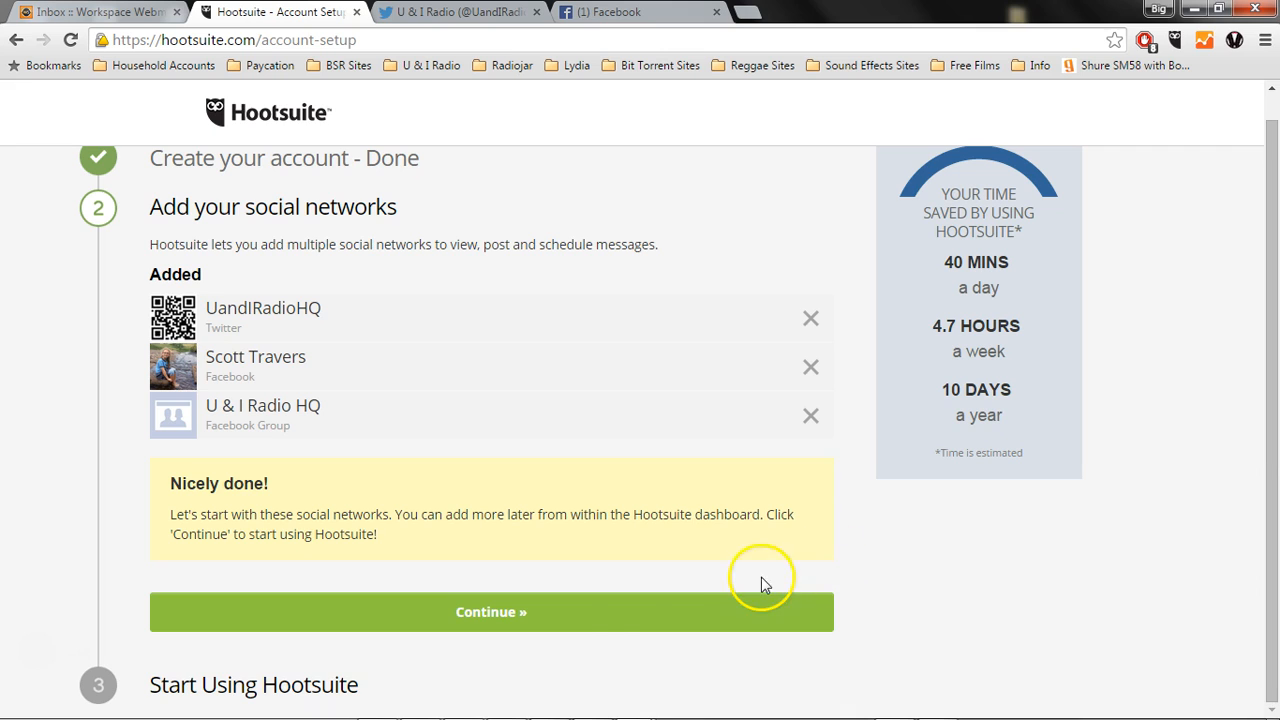
pyautogui.click(594, 614)
pyautogui.click(476, 576)
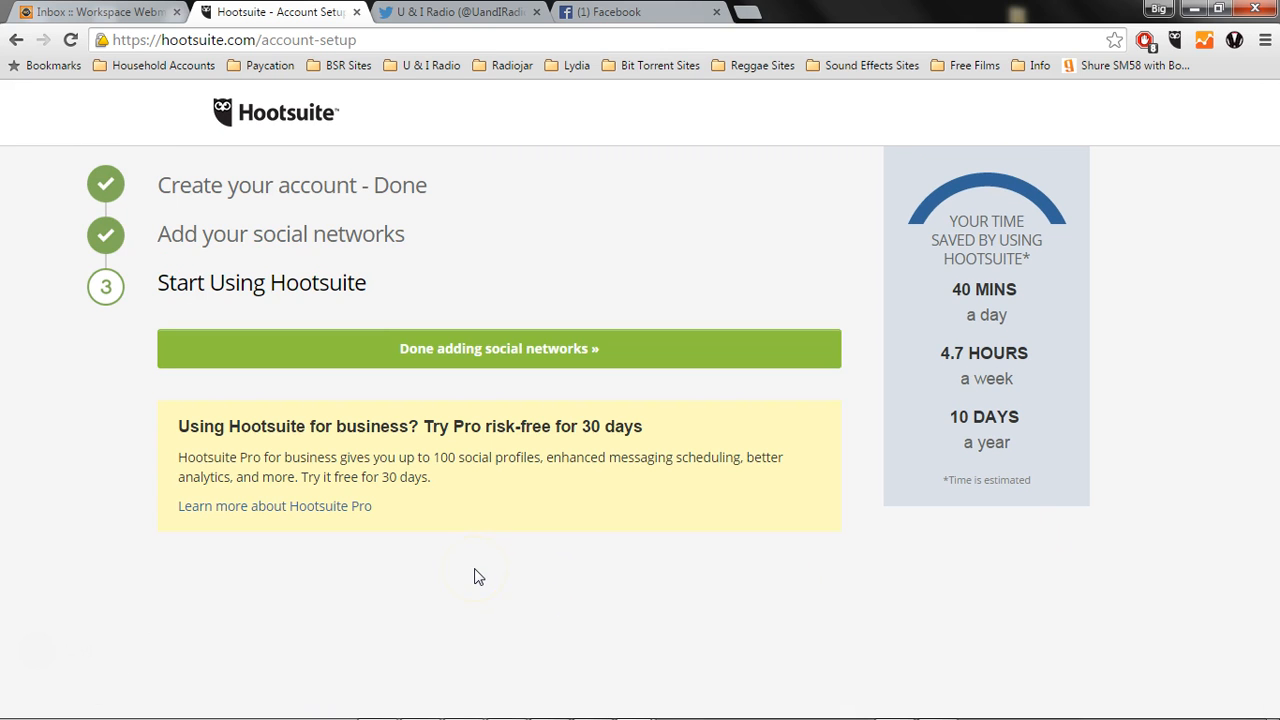
pyautogui.click(533, 356)
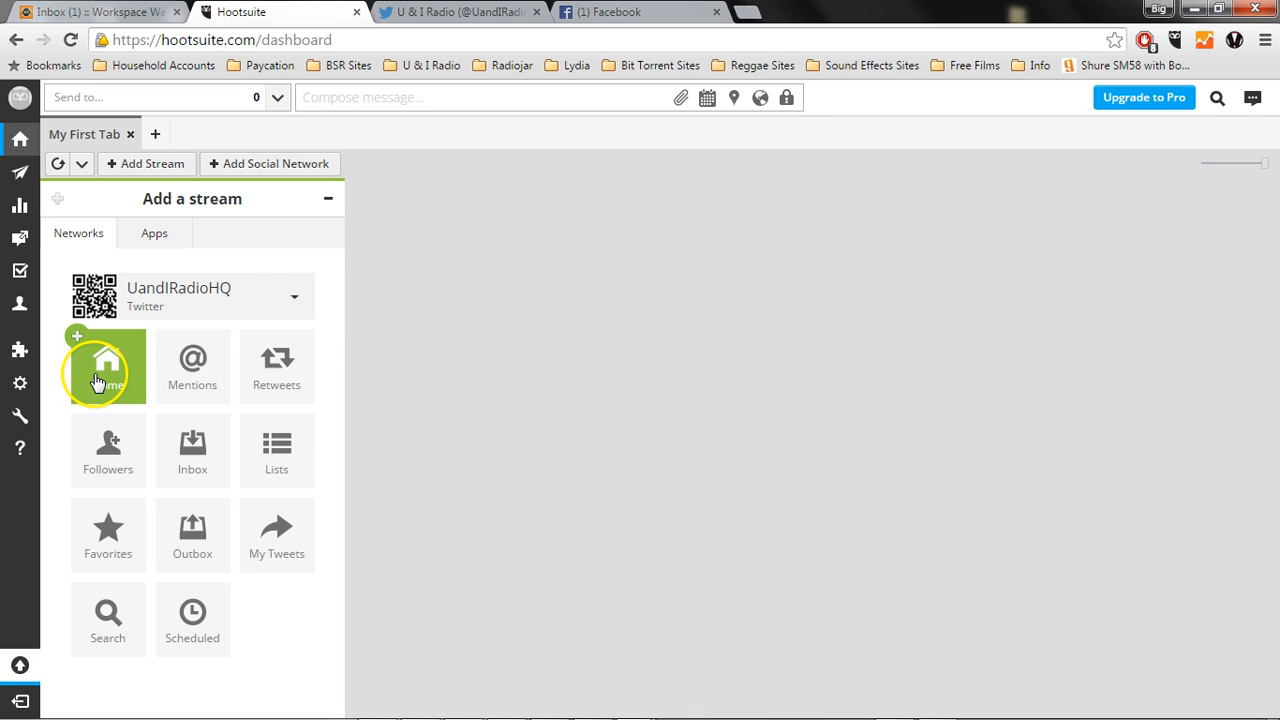
# - Add a Mentions stream for the UandIRadioHQ Twitter account, and select the U & I Radio HQ Facebook group as the network for another stream
pyautogui.click(193, 385)
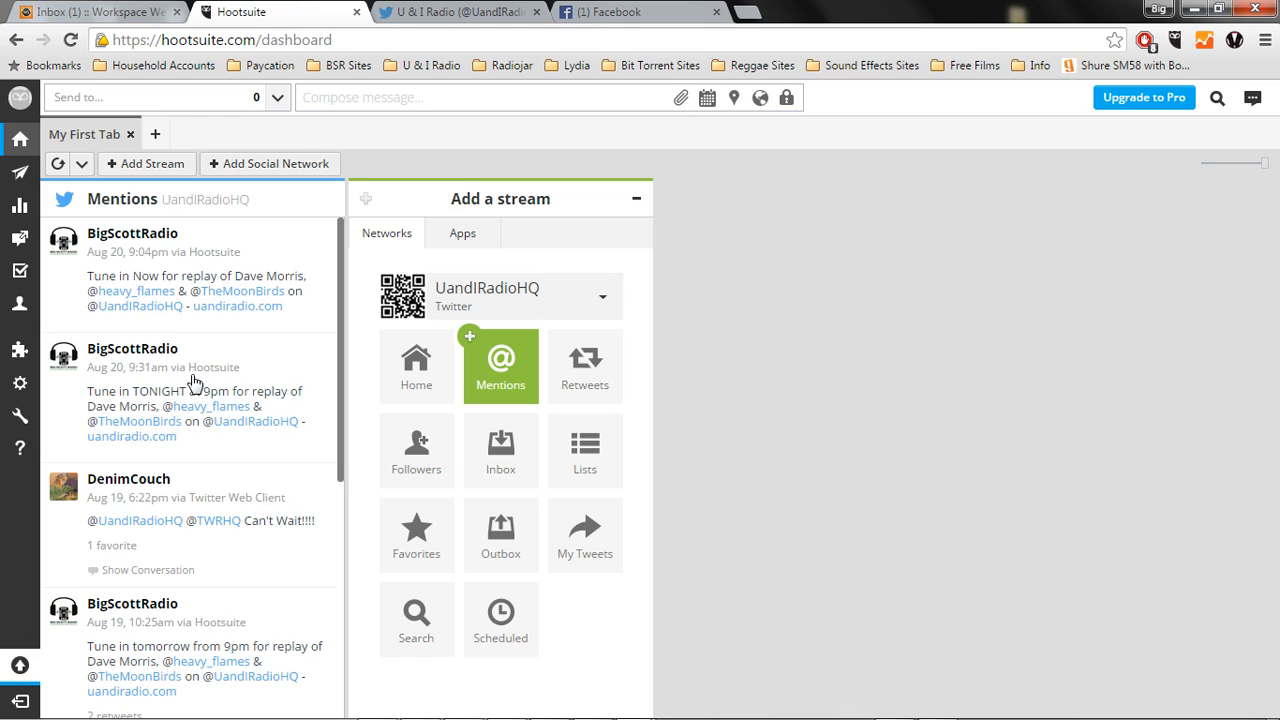
pyautogui.click(605, 297)
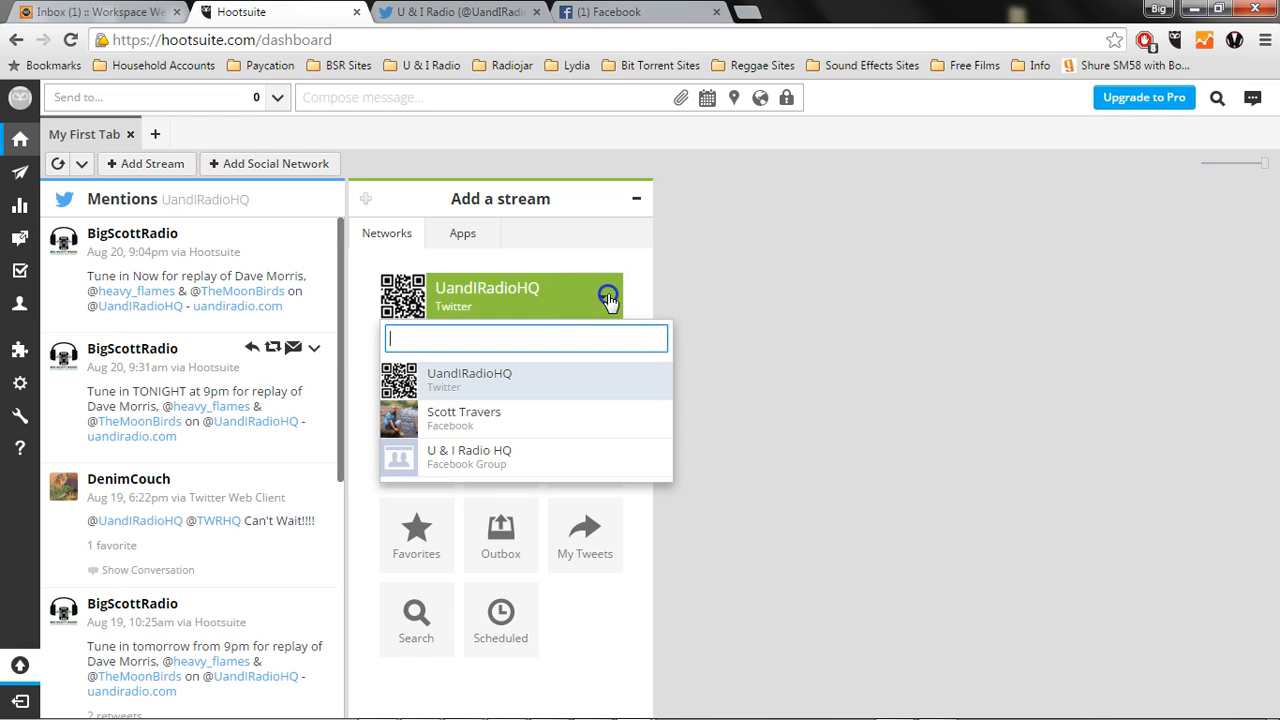
pyautogui.click(507, 418)
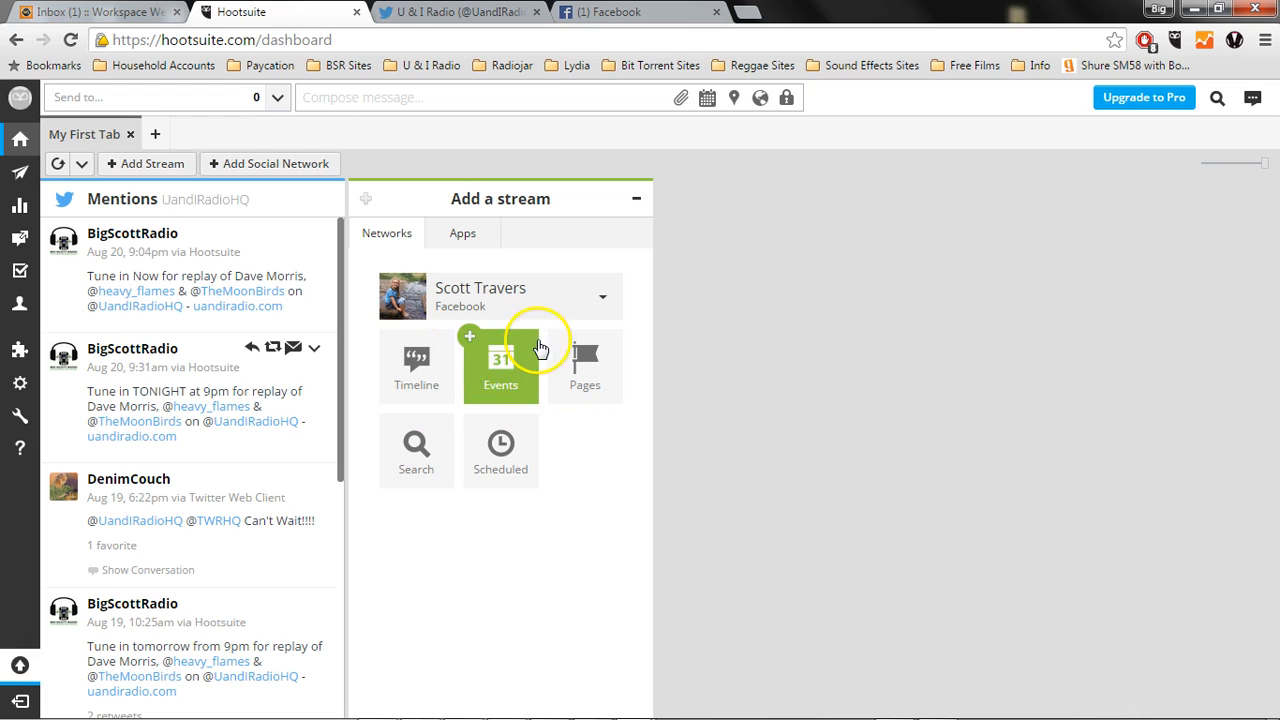
pyautogui.click(604, 296)
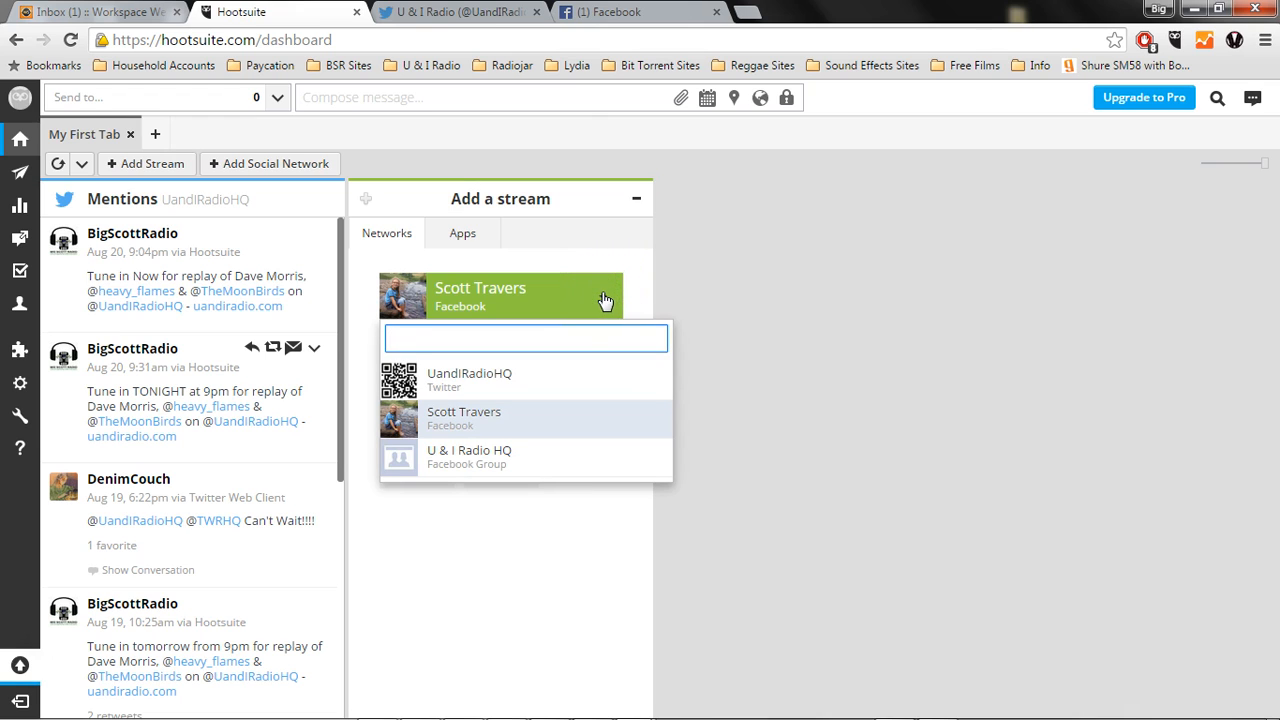
pyautogui.click(508, 460)
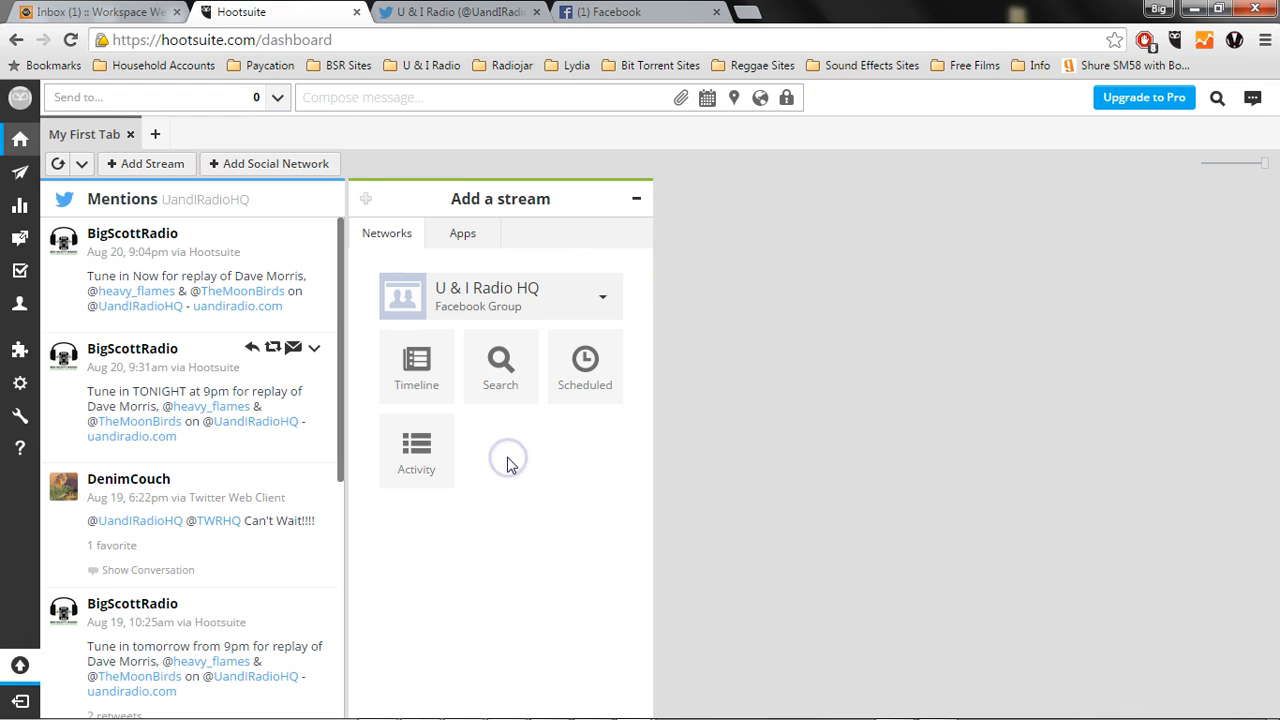
# - Add a Timeline stream for the U & I Radio HQ Facebook group
pyautogui.click(420, 370)
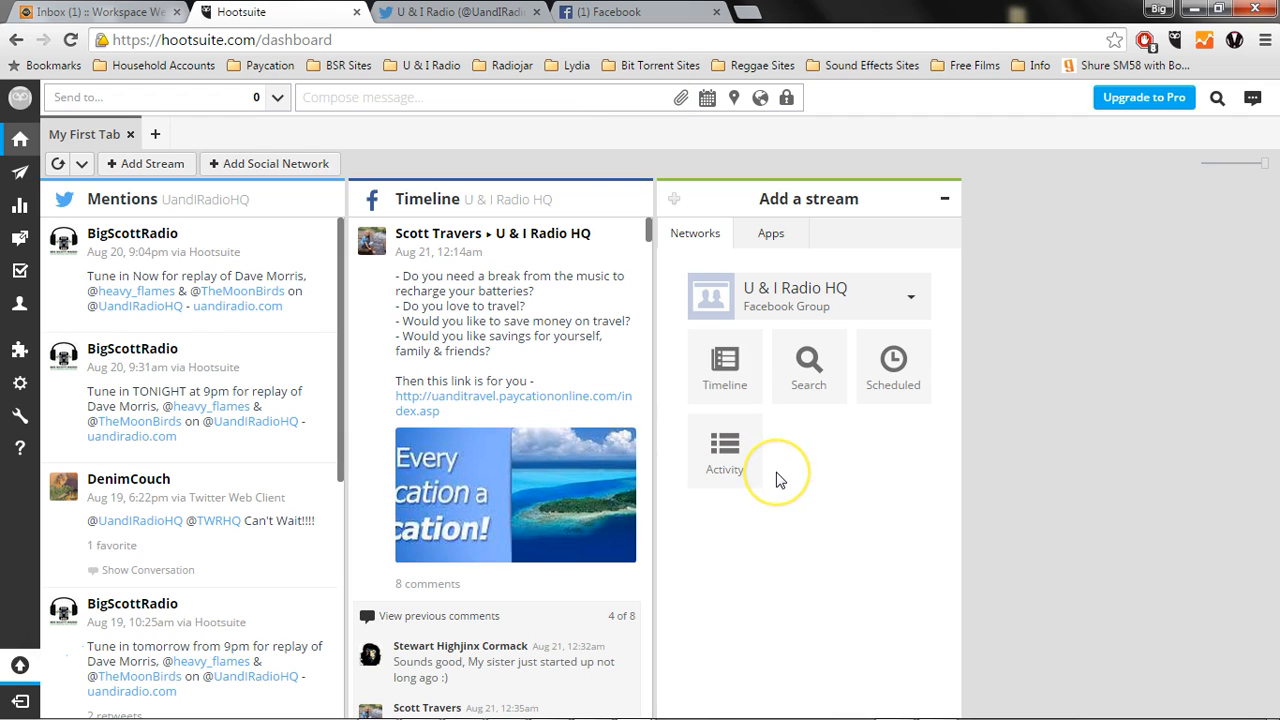
# - Try to find the U & I Radio page for a stream by searching the personal profile's Facebook pages for "u & I"
pyautogui.click(917, 302)
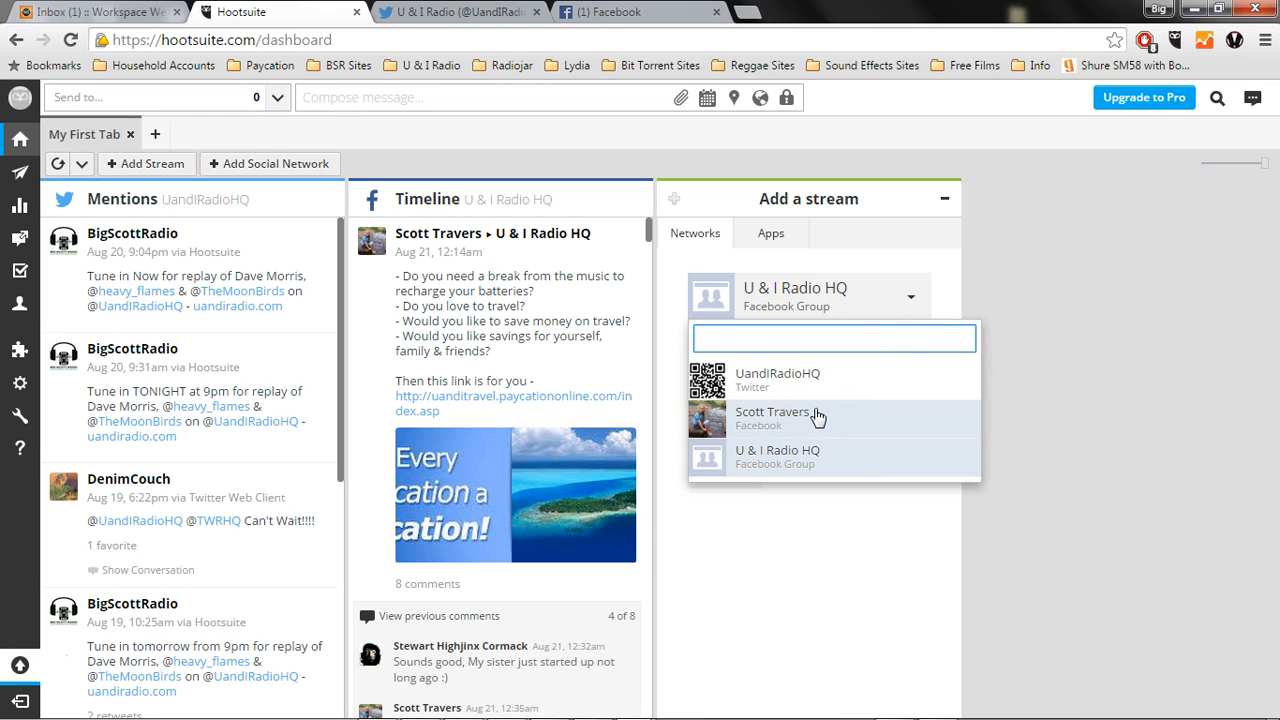
pyautogui.click(800, 383)
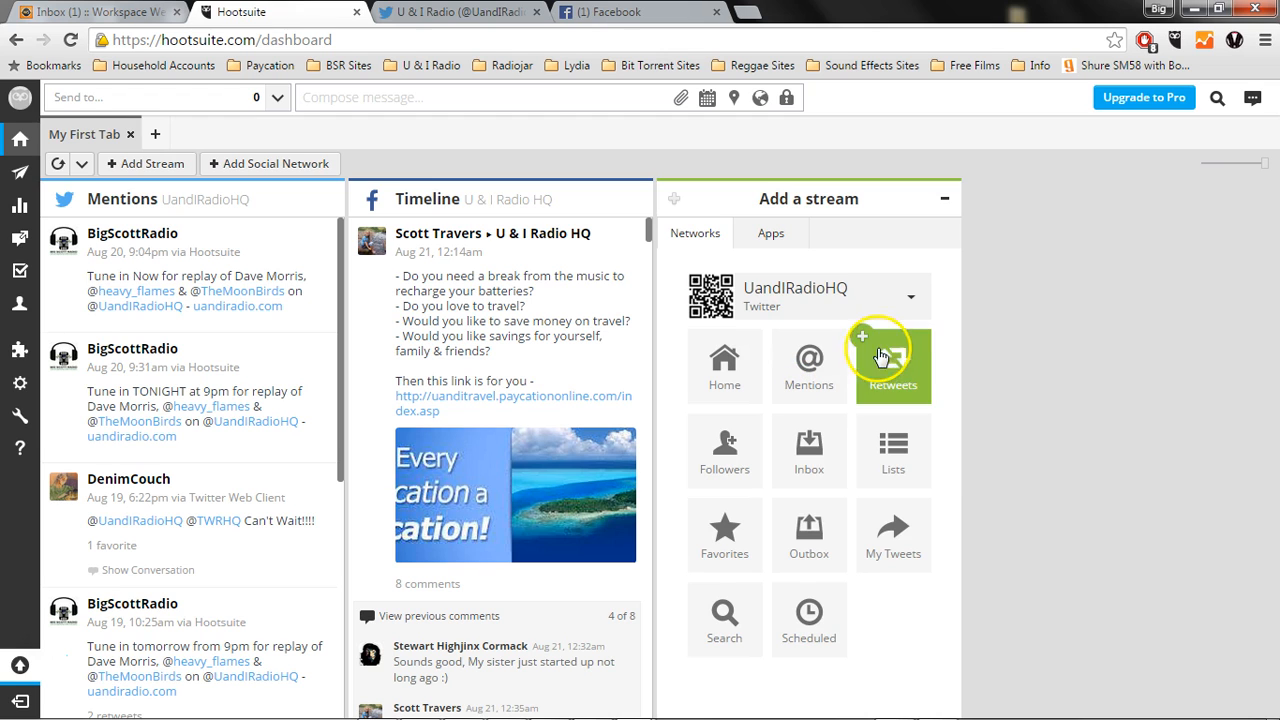
pyautogui.click(913, 307)
pyautogui.click(786, 426)
pyautogui.click(889, 394)
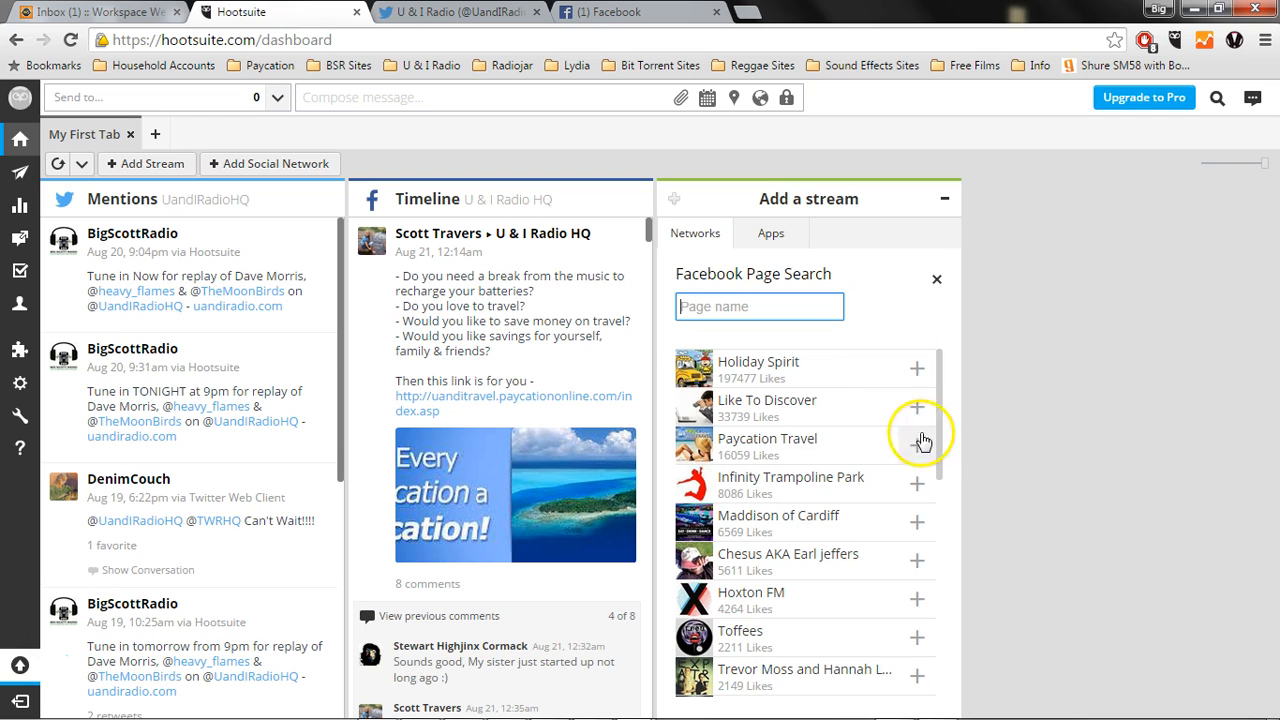
pyautogui.moveTo(943, 398); pyautogui.dragTo(826, 341)
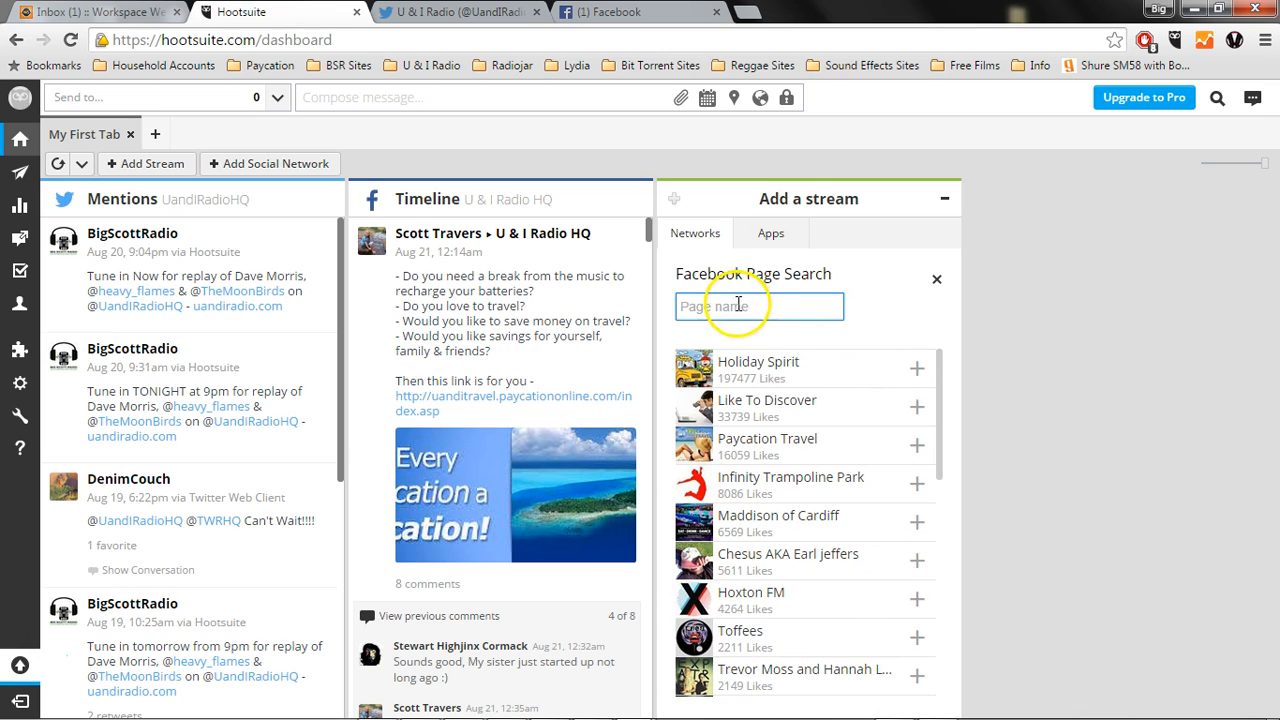
pyautogui.write('u & I')
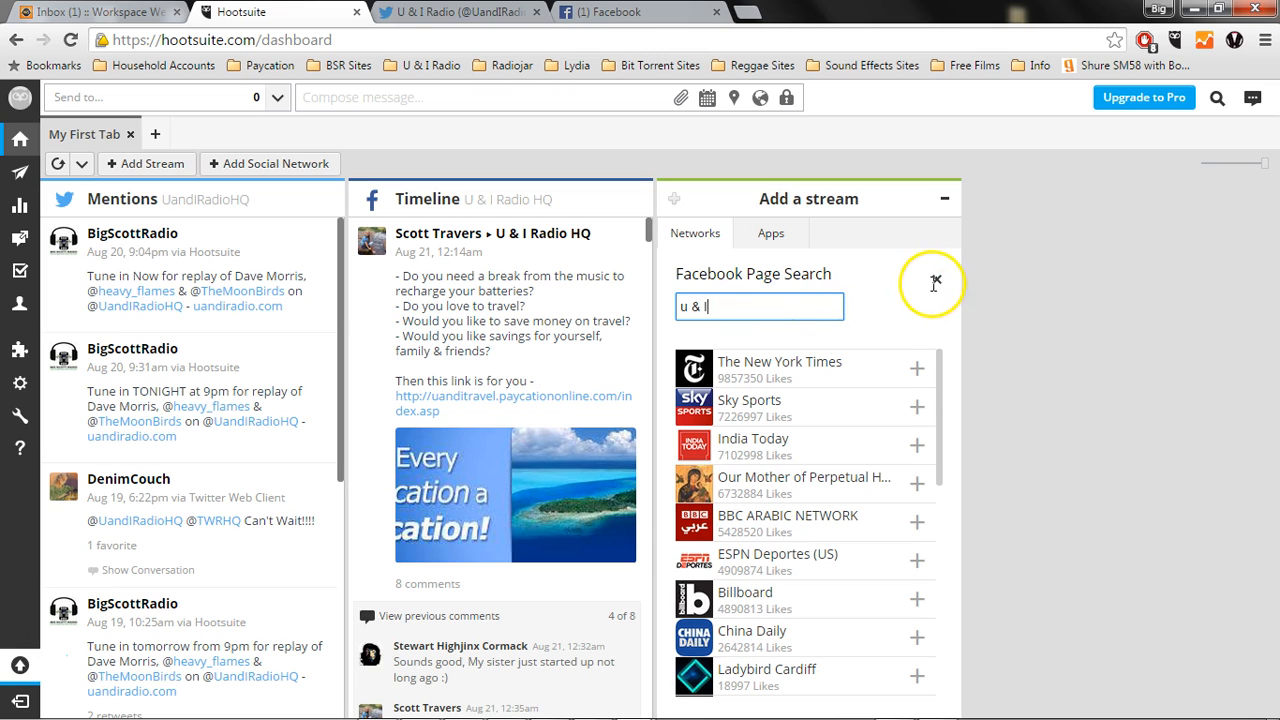
pyautogui.doubleClick(799, 307)
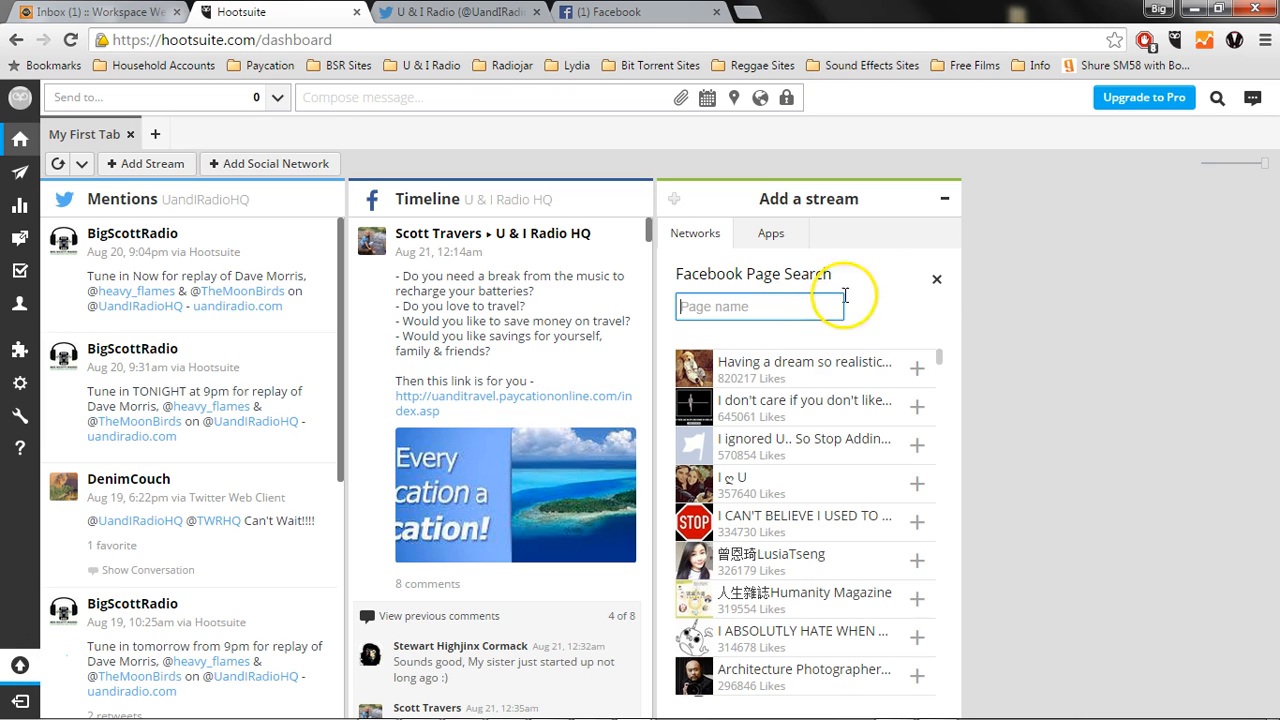
pyautogui.click(937, 280)
pyautogui.click(937, 281)
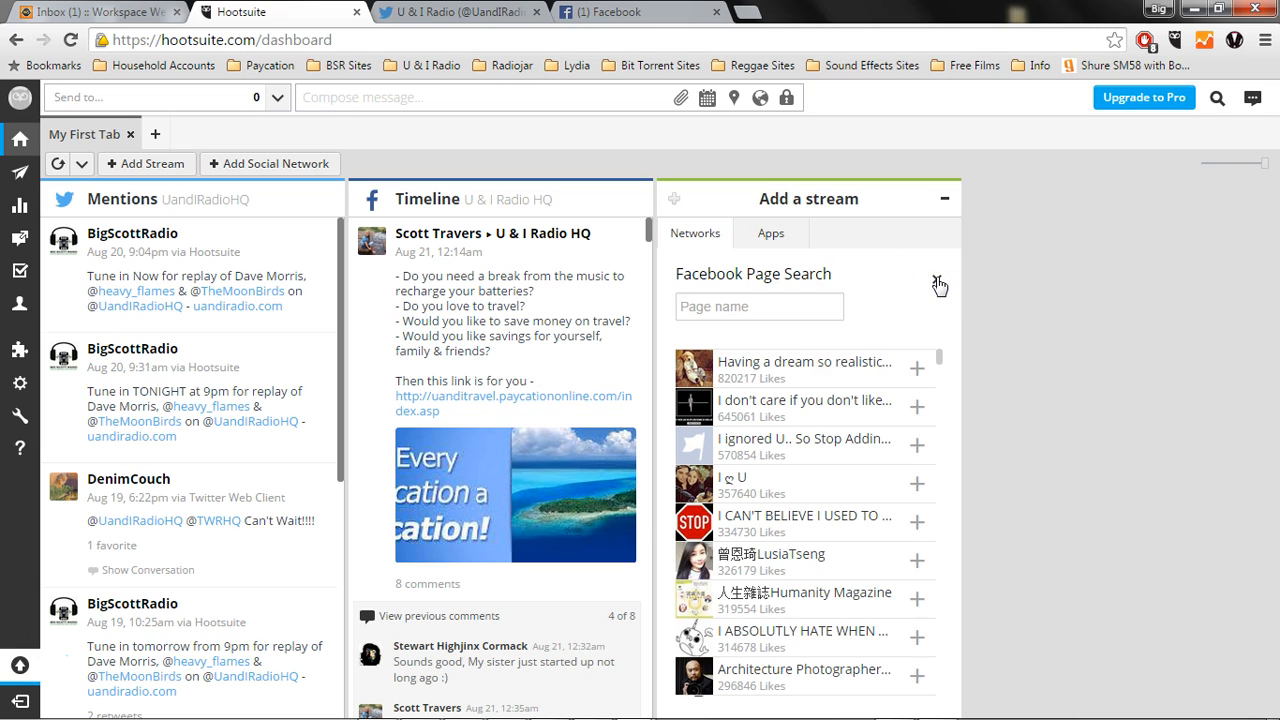
# - Reopen the Facebook page search for the personal Facebook profile and search for "uandiradiohq"
pyautogui.click(912, 300)
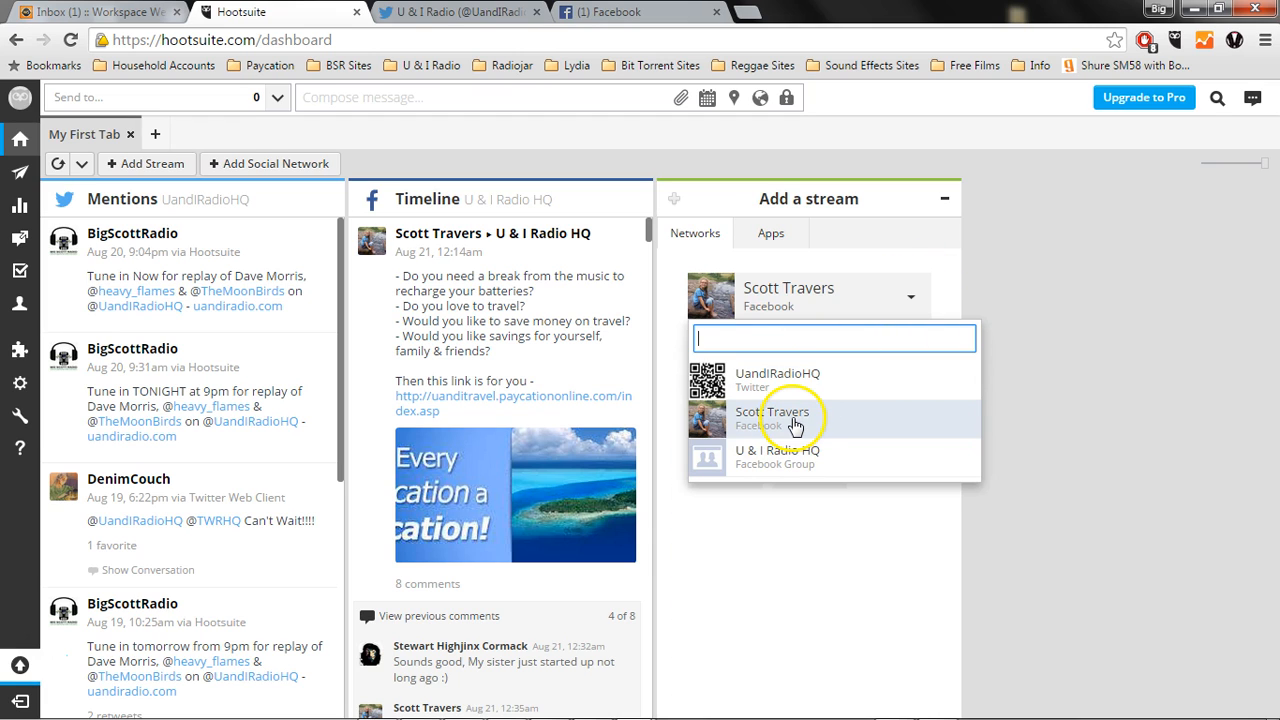
pyautogui.click(797, 423)
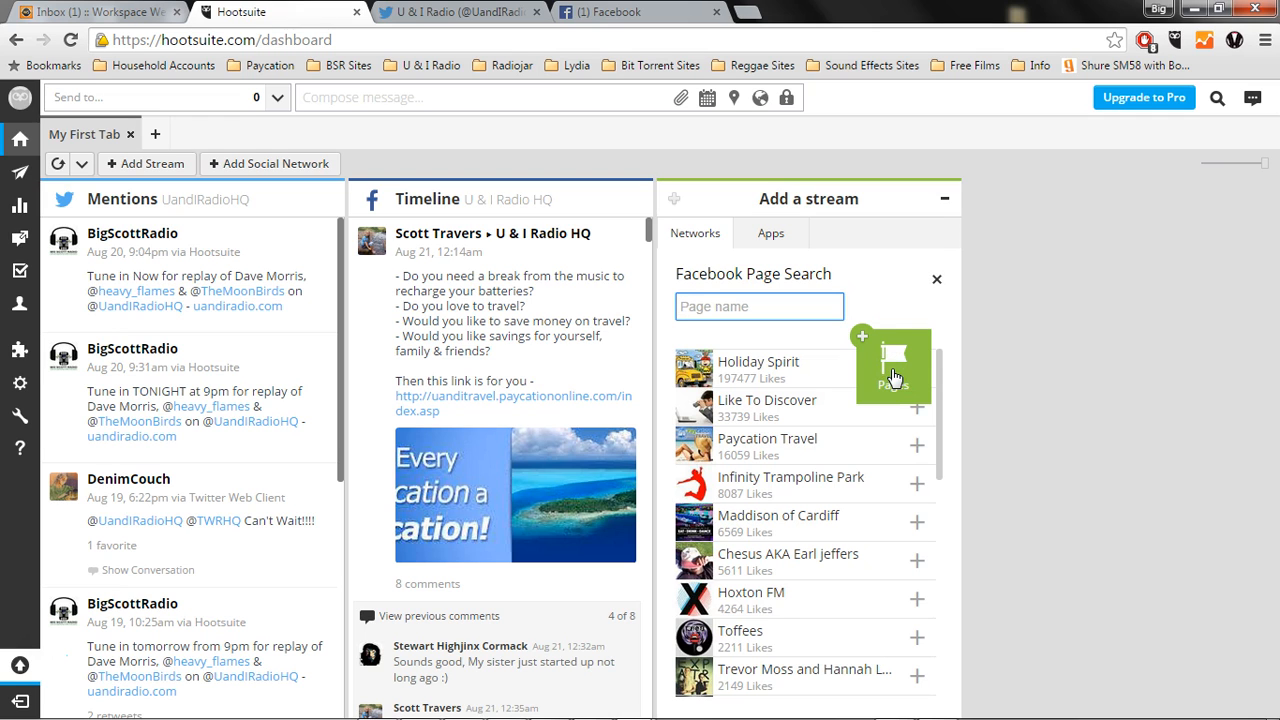
pyautogui.moveTo(940, 370); pyautogui.dragTo(922, 590)
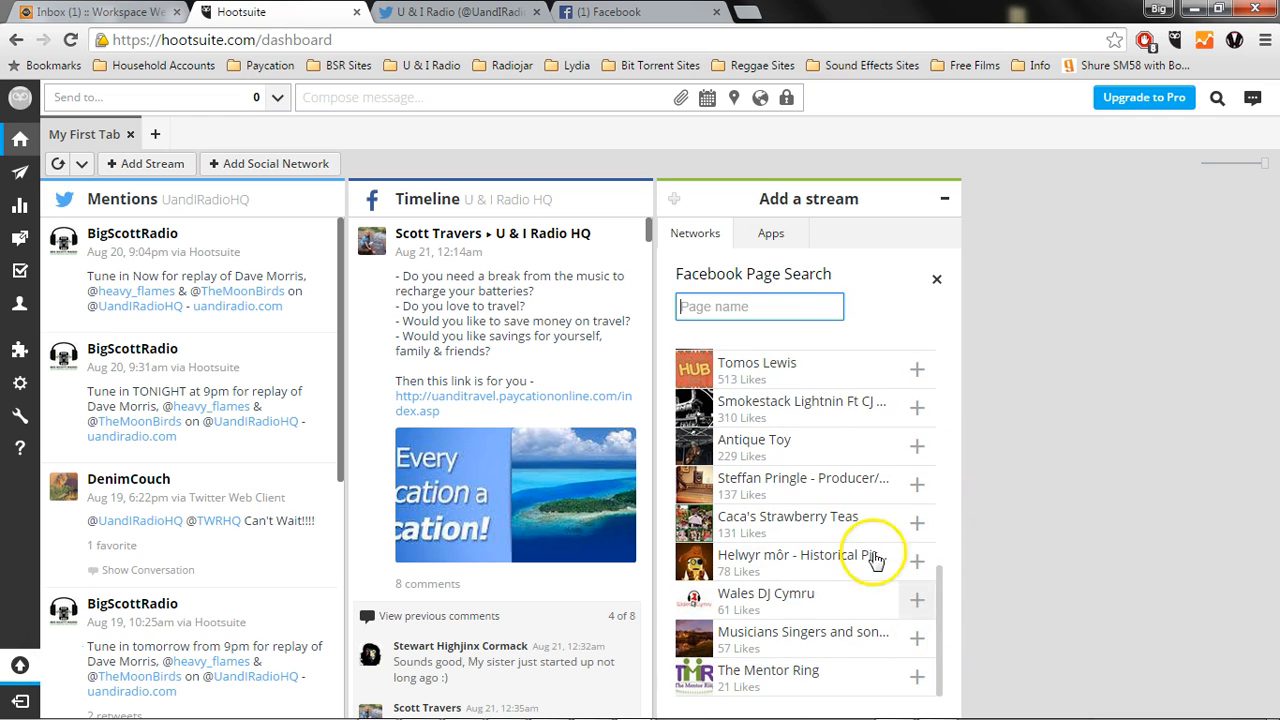
pyautogui.click(732, 306)
pyautogui.write('uandi')
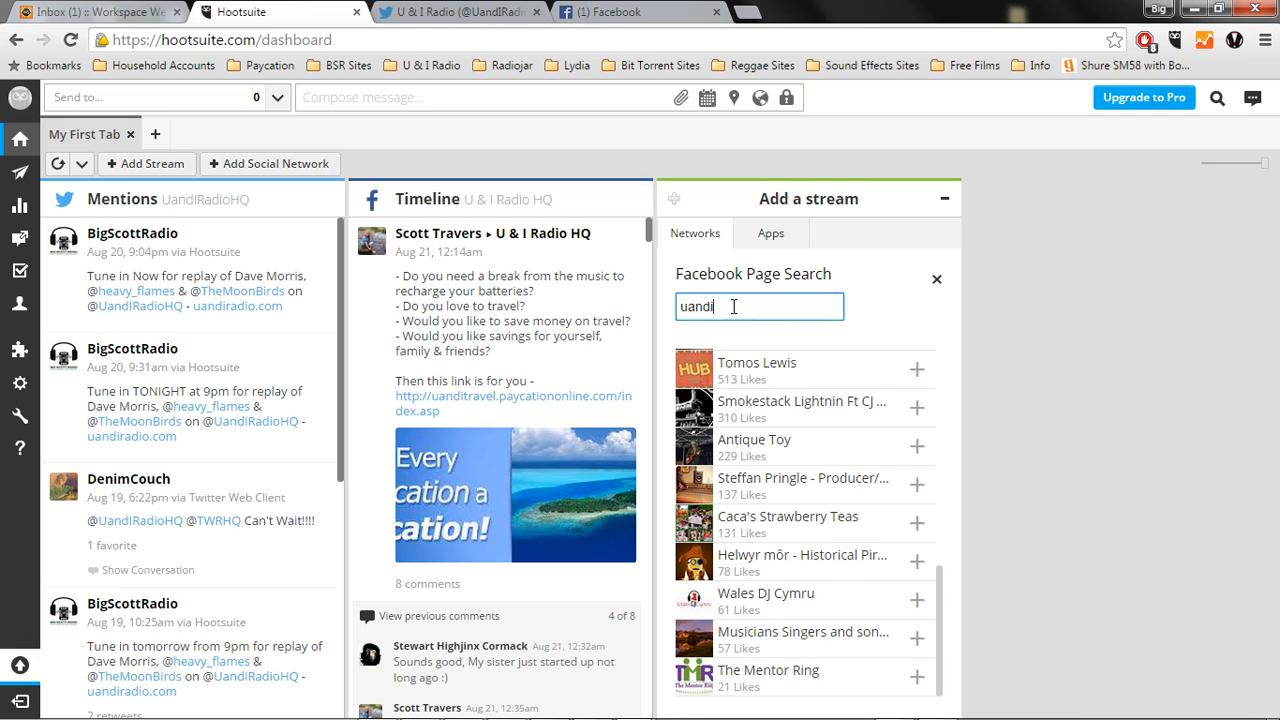
pyautogui.write('radiohq')
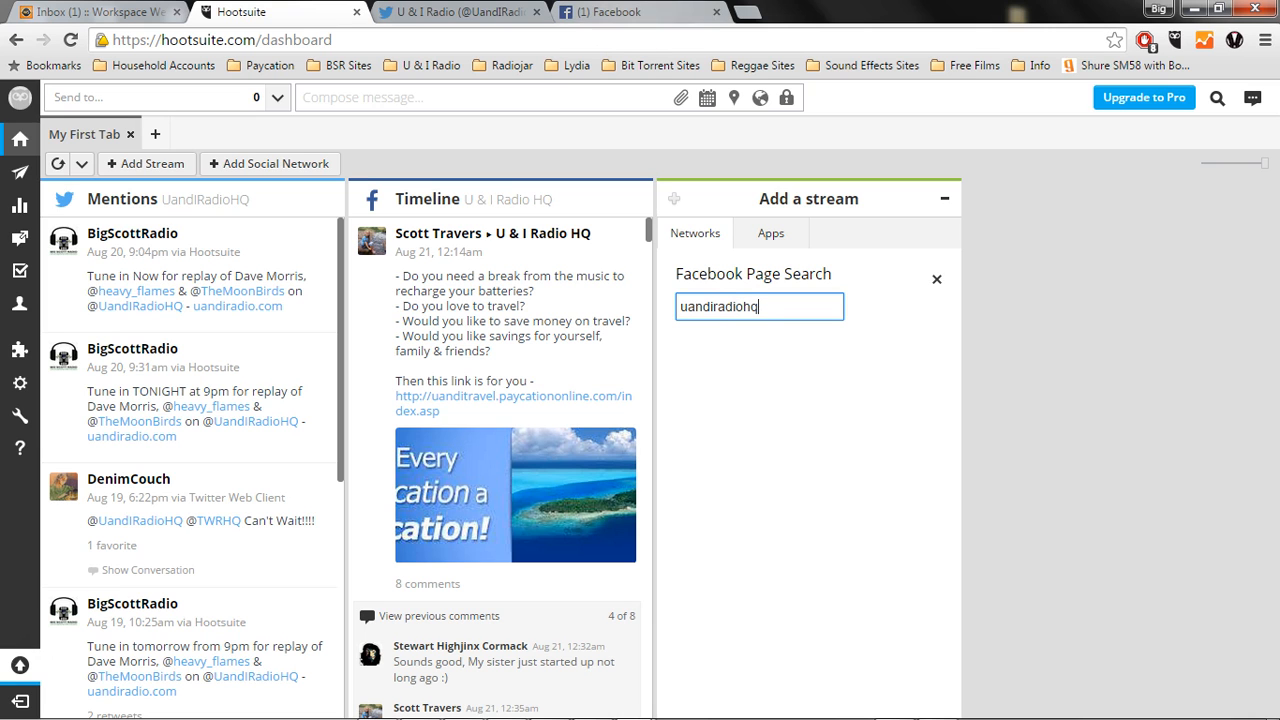
# - Look up the U & I Radio page's address on Facebook and search Hootsuite's Facebook pages for "unsignedandinspiredradio"
pyautogui.click(610, 12)
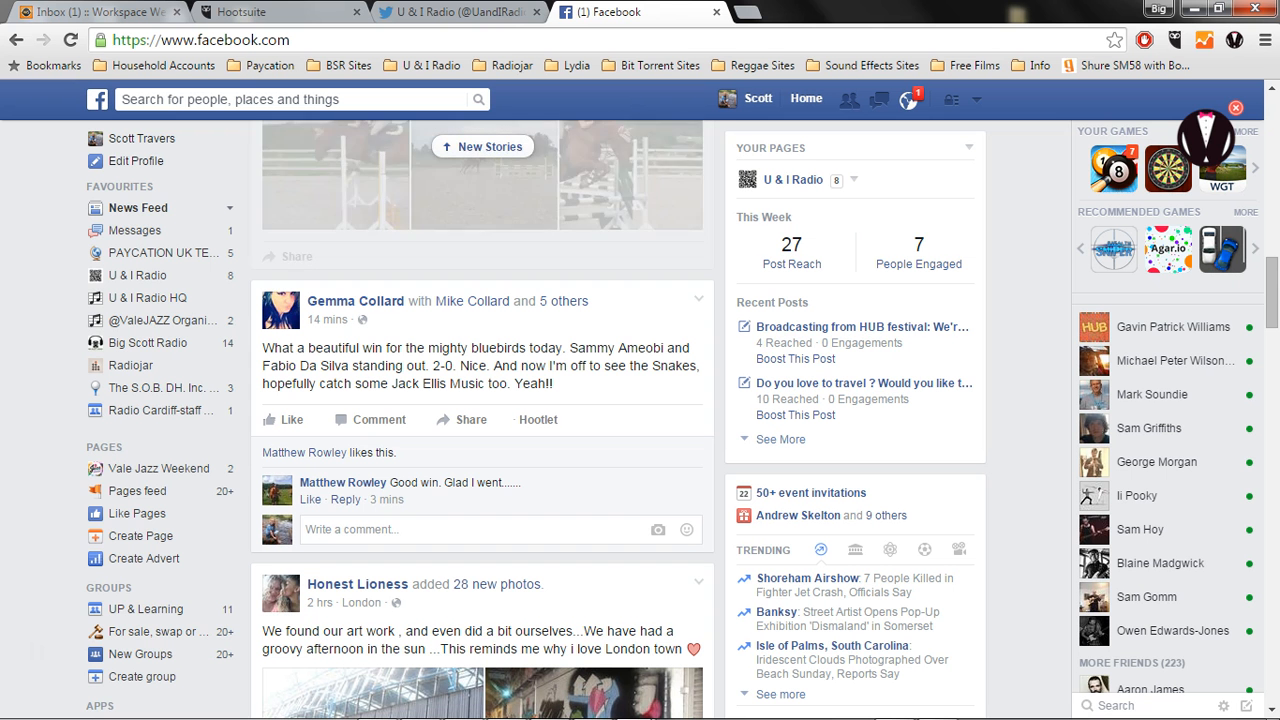
pyautogui.click(137, 275)
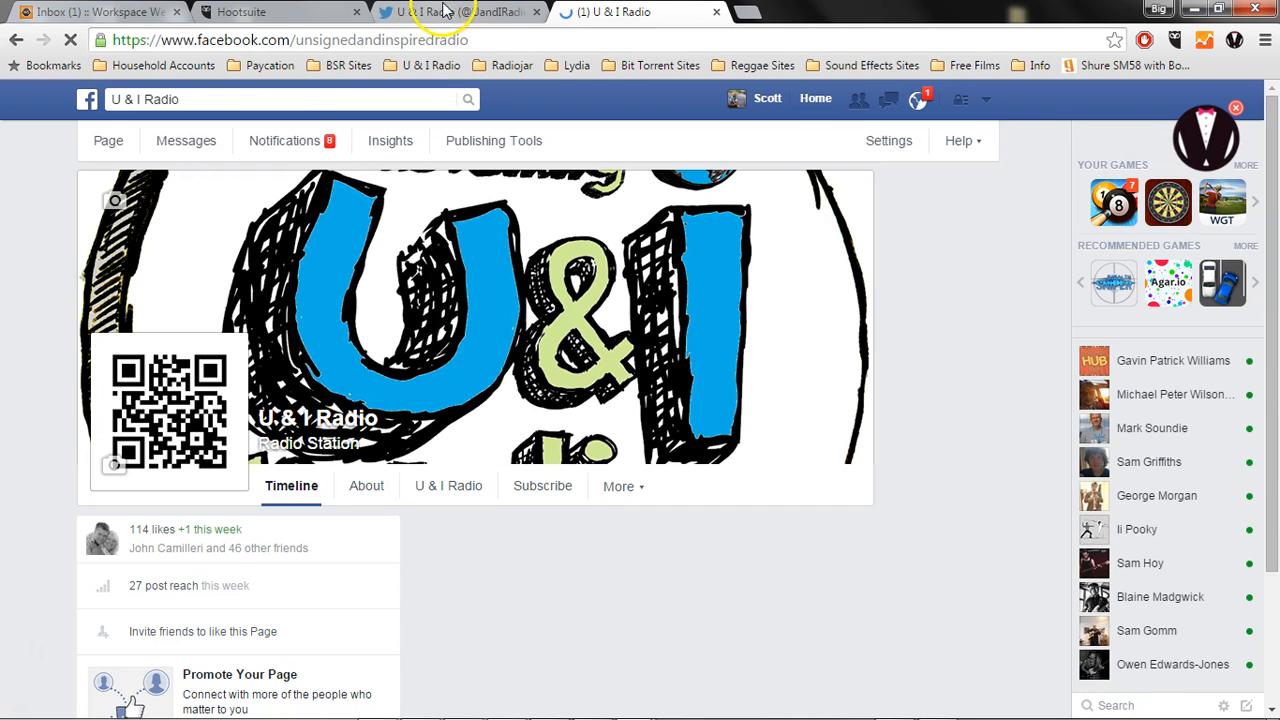
pyautogui.click(288, 8)
pyautogui.doubleClick(721, 310)
pyautogui.write('unsign')
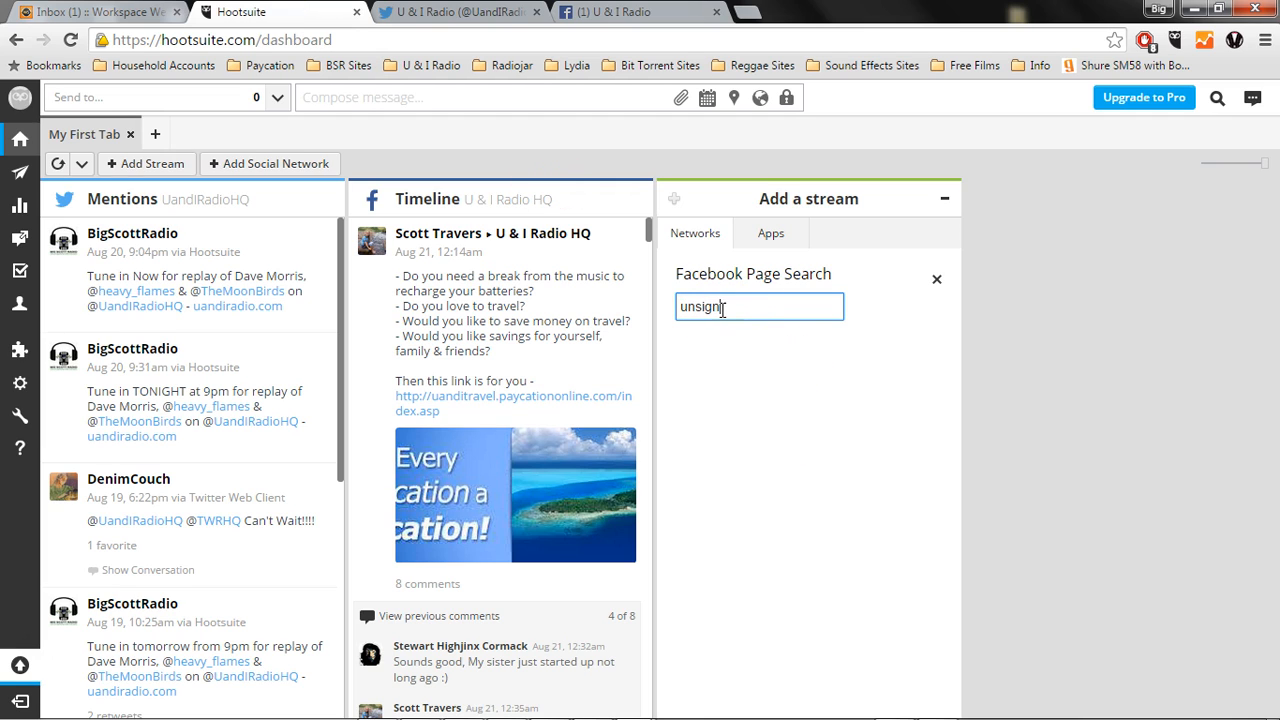
pyautogui.click(615, 12)
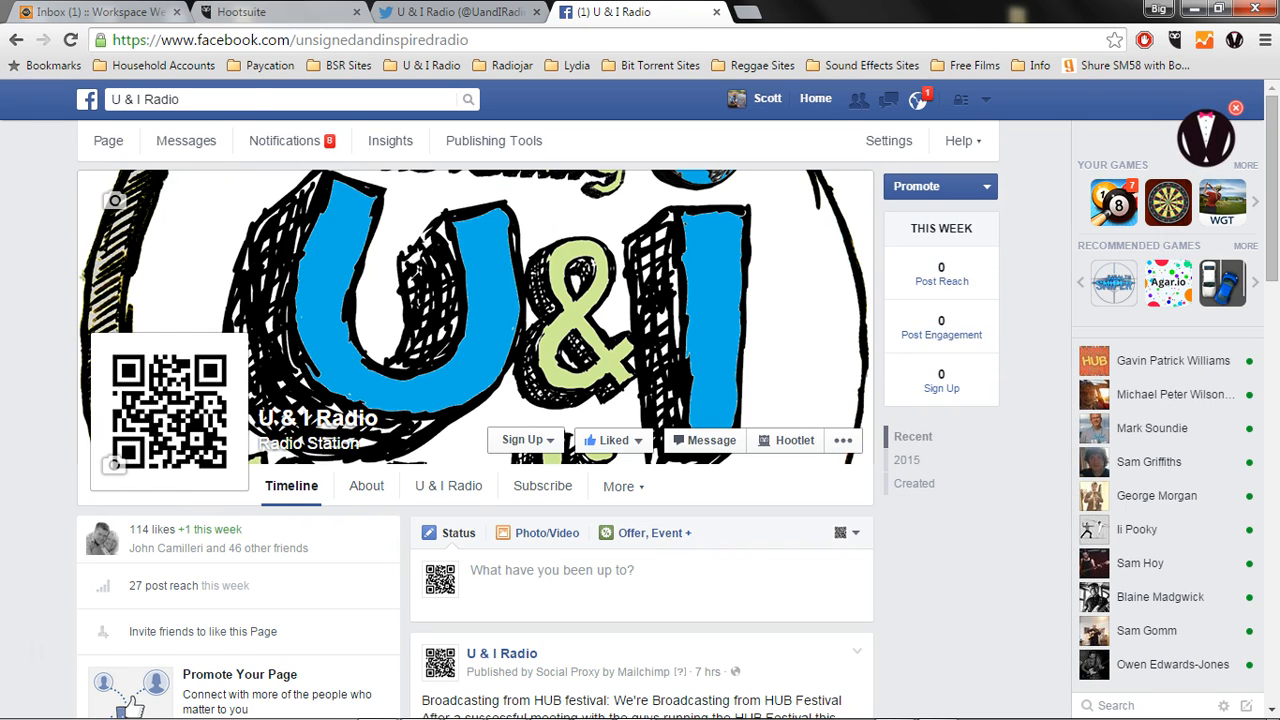
pyautogui.click(260, 12)
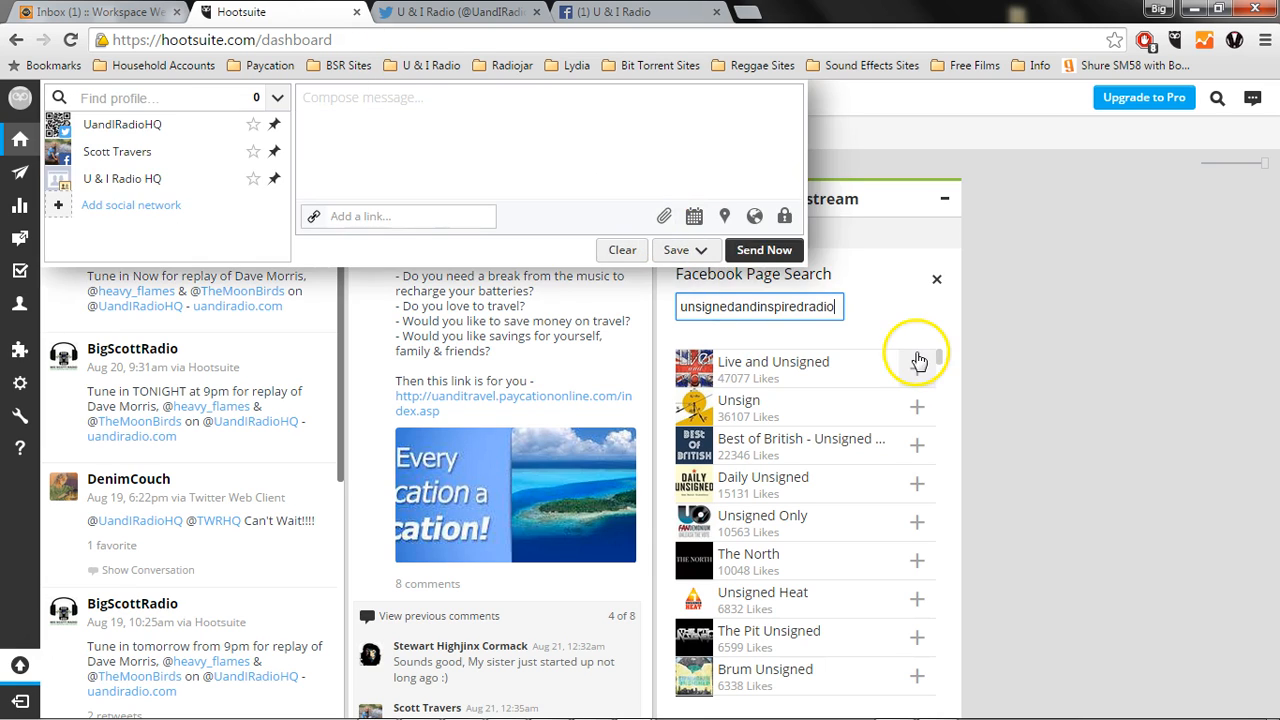
# - Add a stream for the U & I Radio page from the search results and dismiss the stream setup
pyautogui.moveTo(940, 360); pyautogui.dragTo(942, 373)
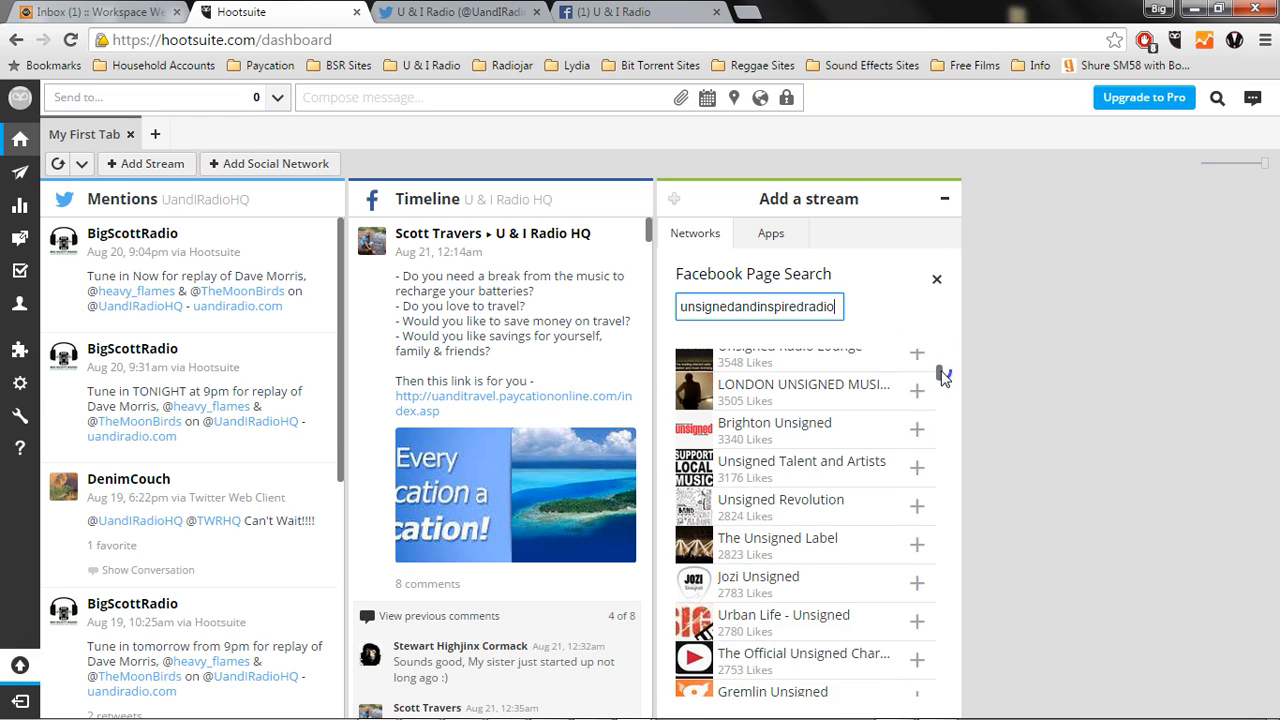
pyautogui.click(940, 375)
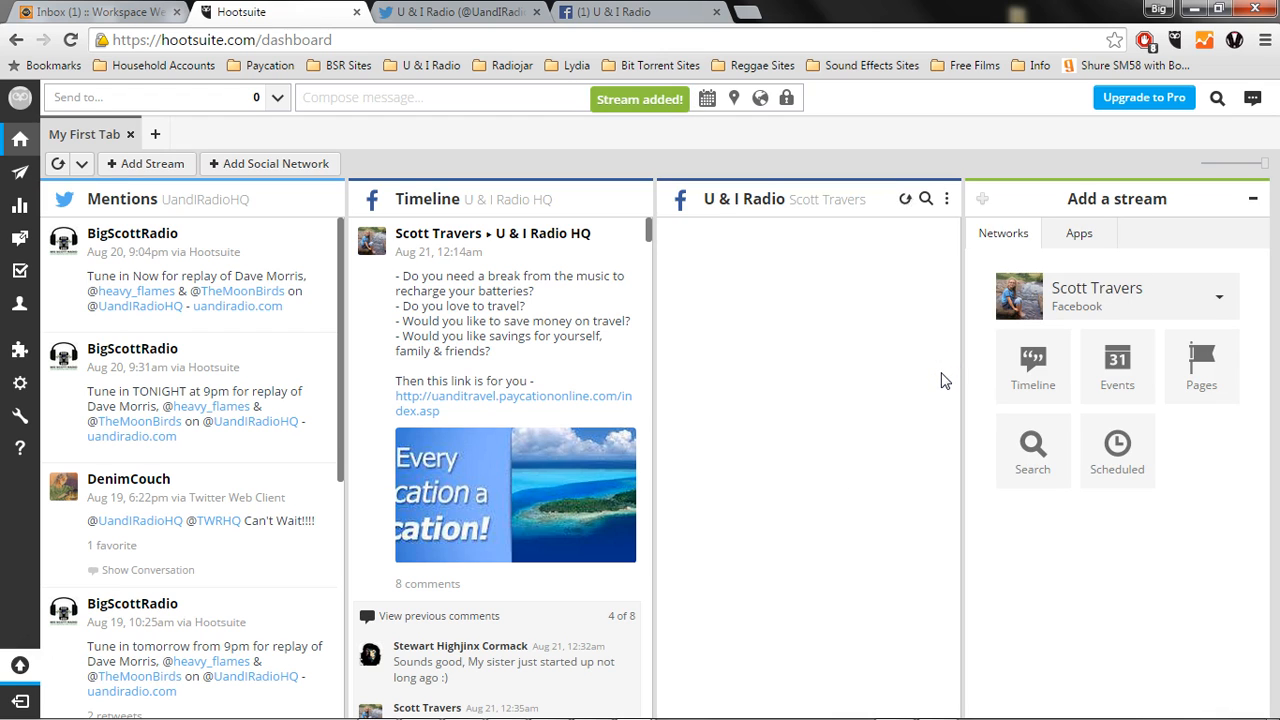
pyautogui.click(1253, 198)
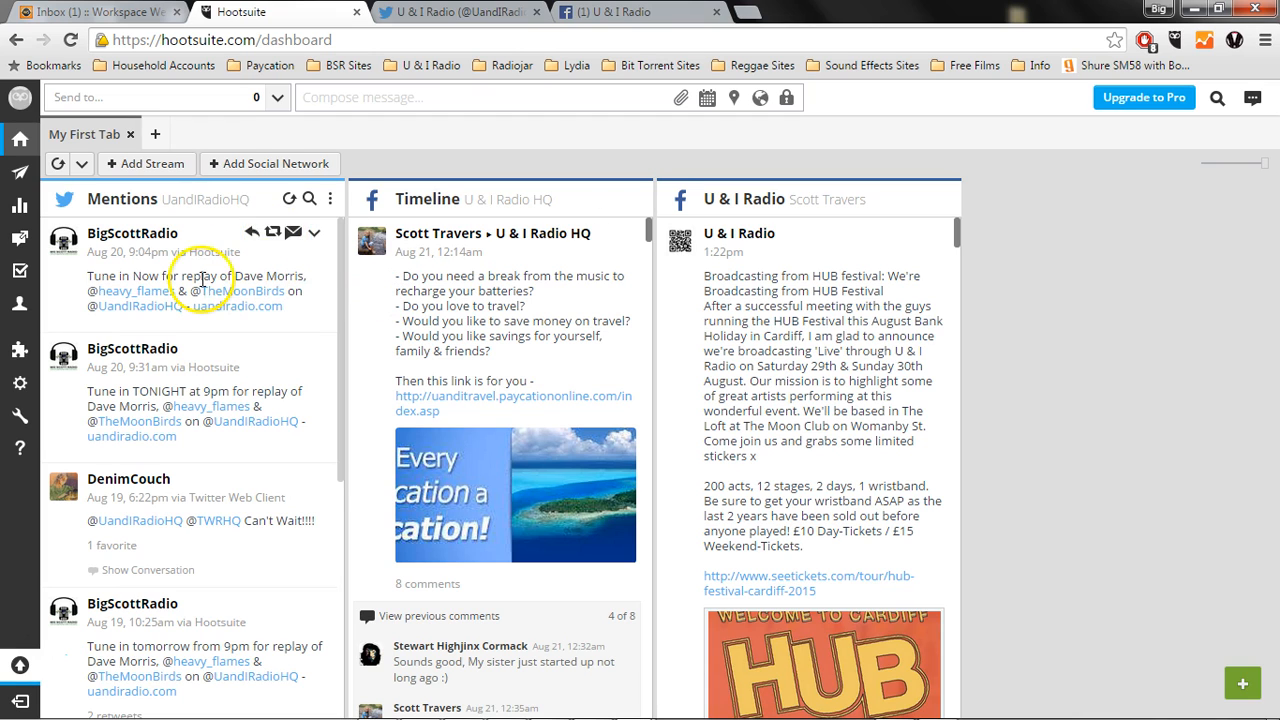
# - Set the UandIRadioHQ Twitter account, the personal Facebook profile and the U & I Radio HQ group to be always selected for posting
pyautogui.click(279, 98)
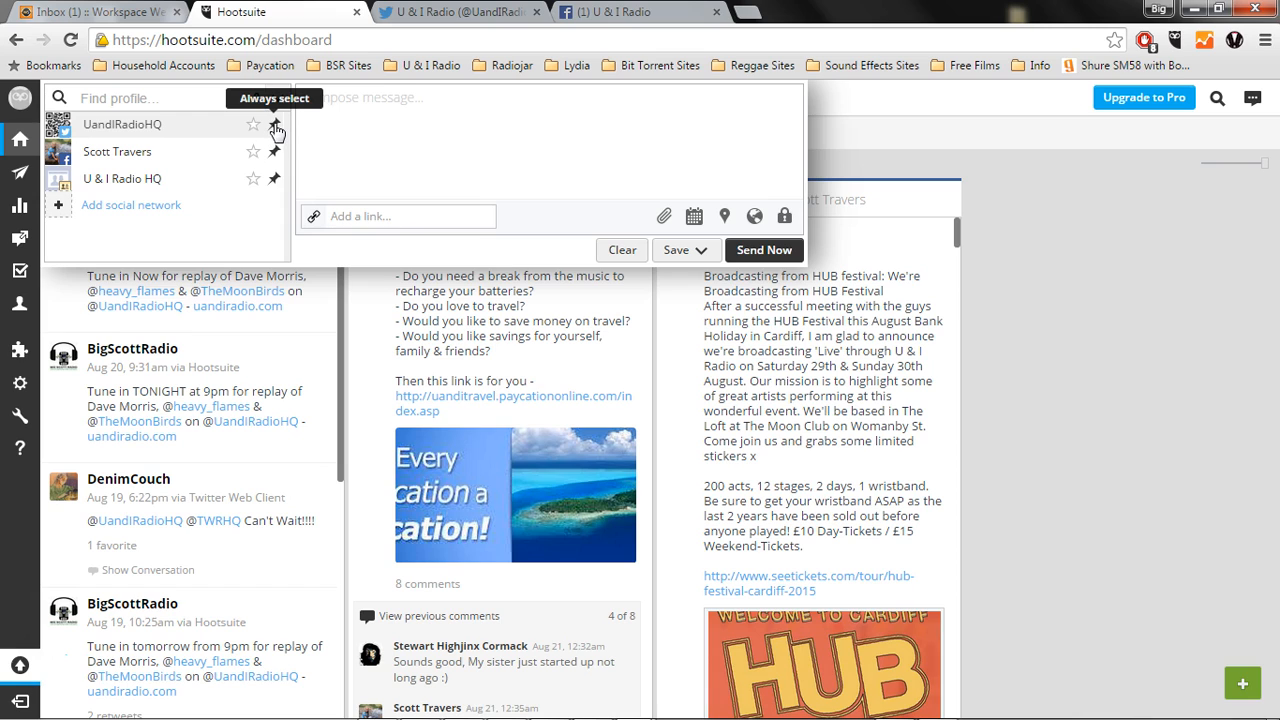
pyautogui.click(276, 128)
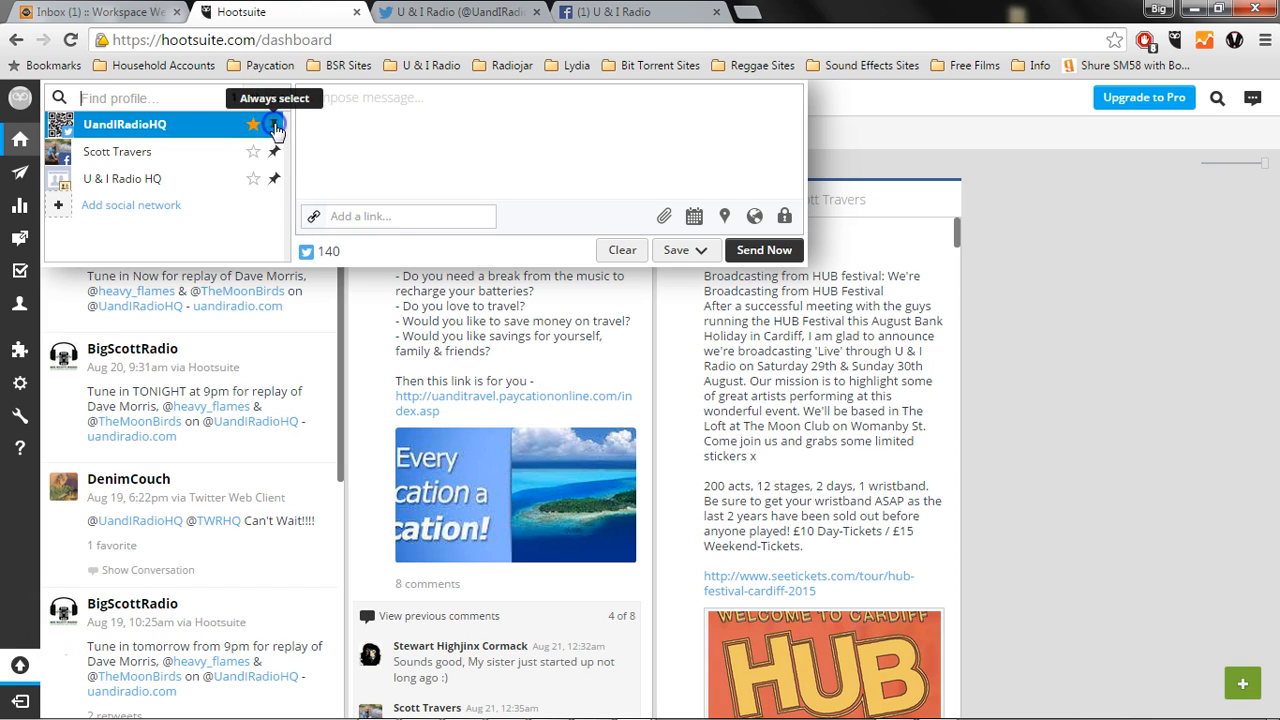
pyautogui.click(274, 153)
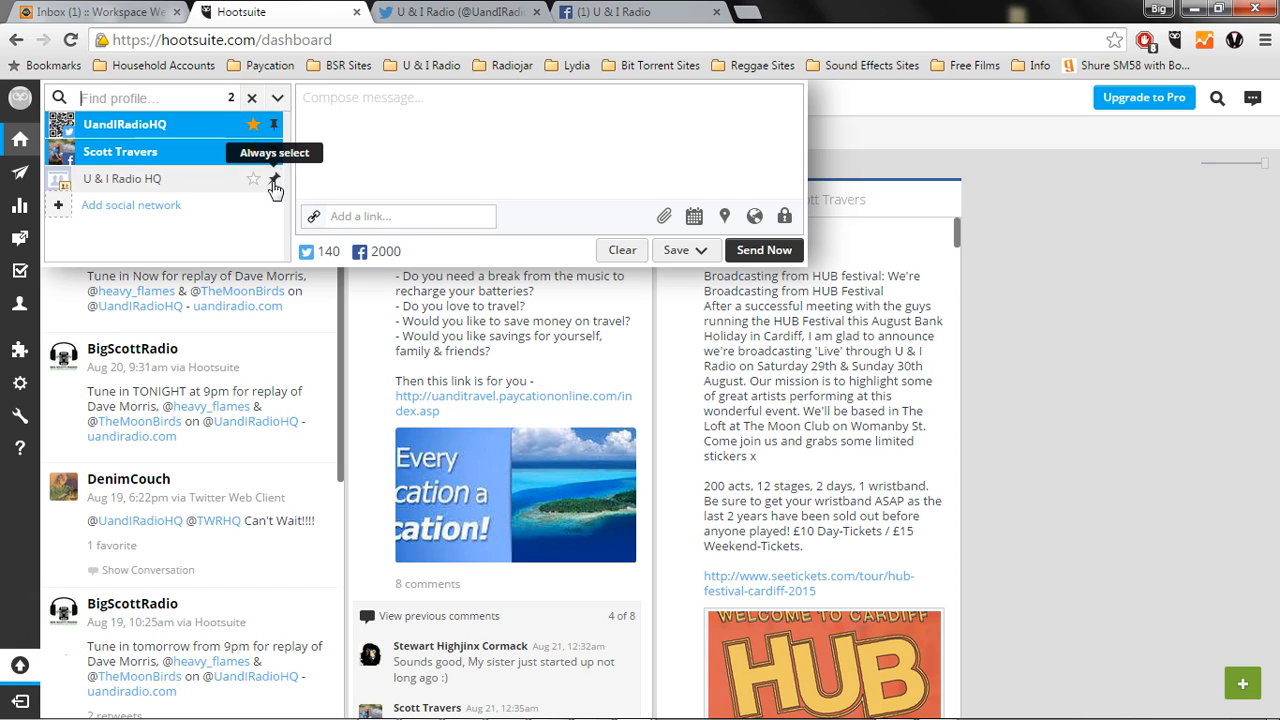
pyautogui.click(274, 179)
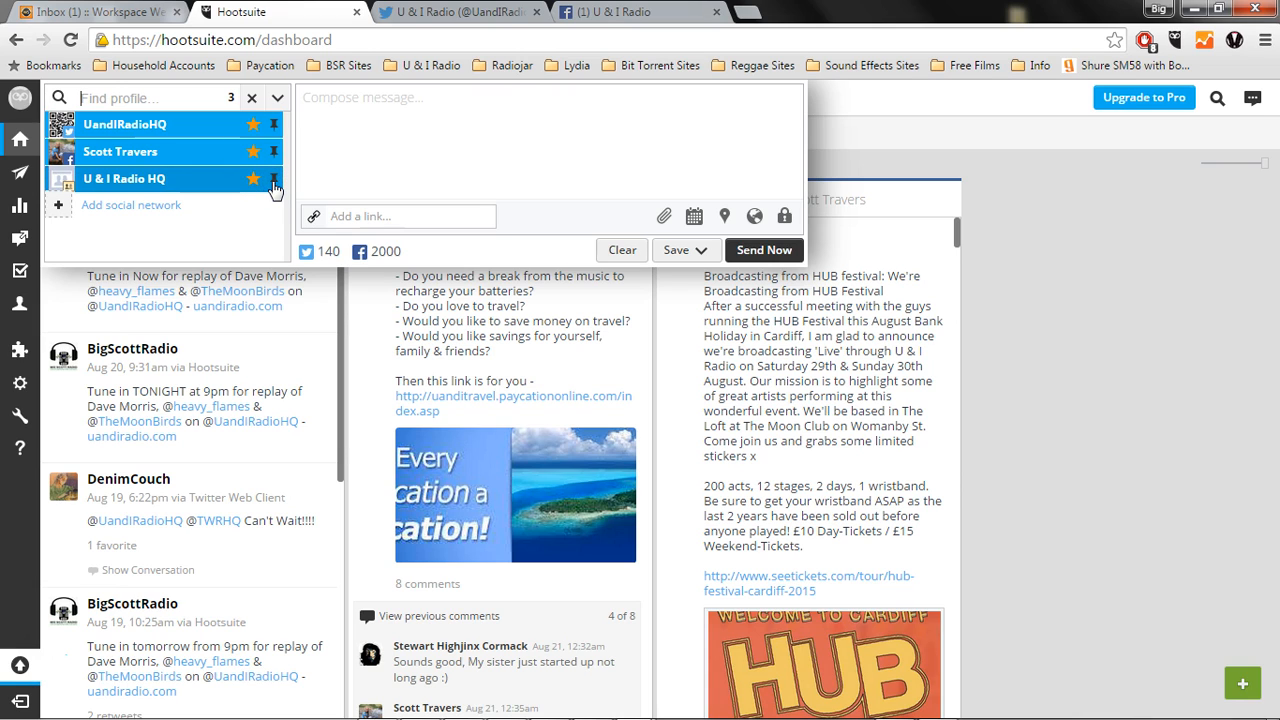
pyautogui.click(274, 153)
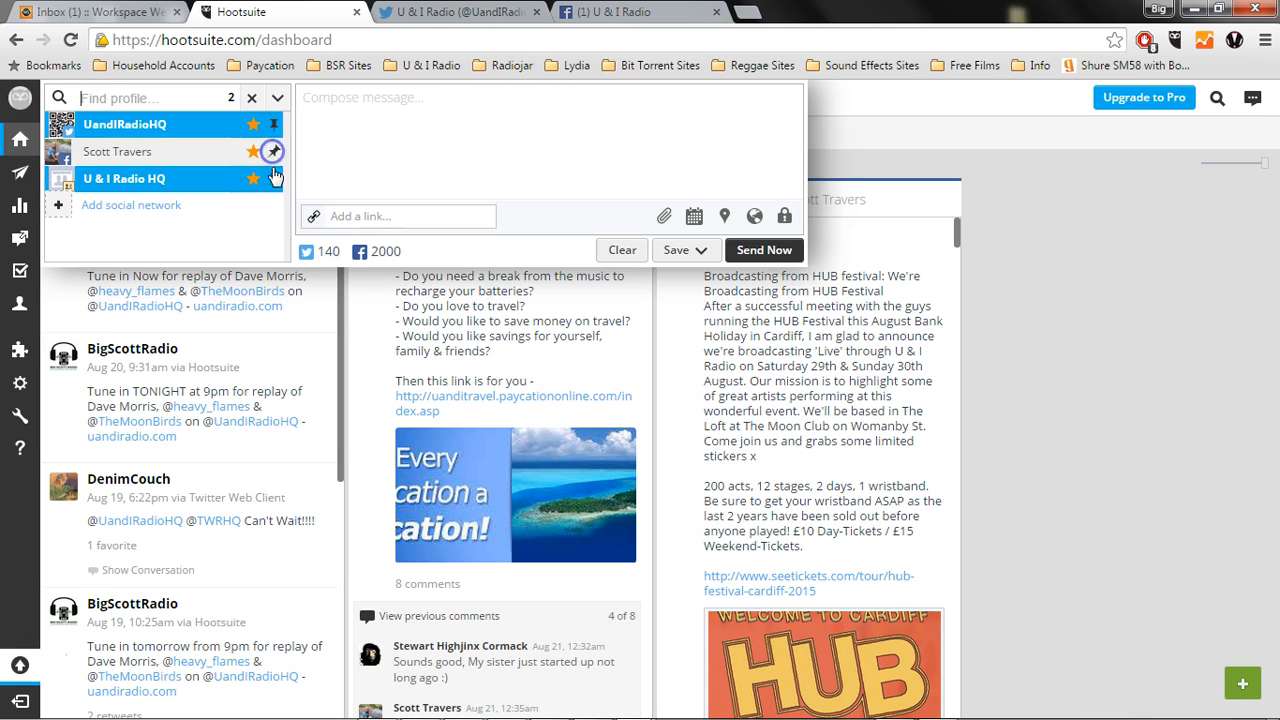
pyautogui.click(274, 180)
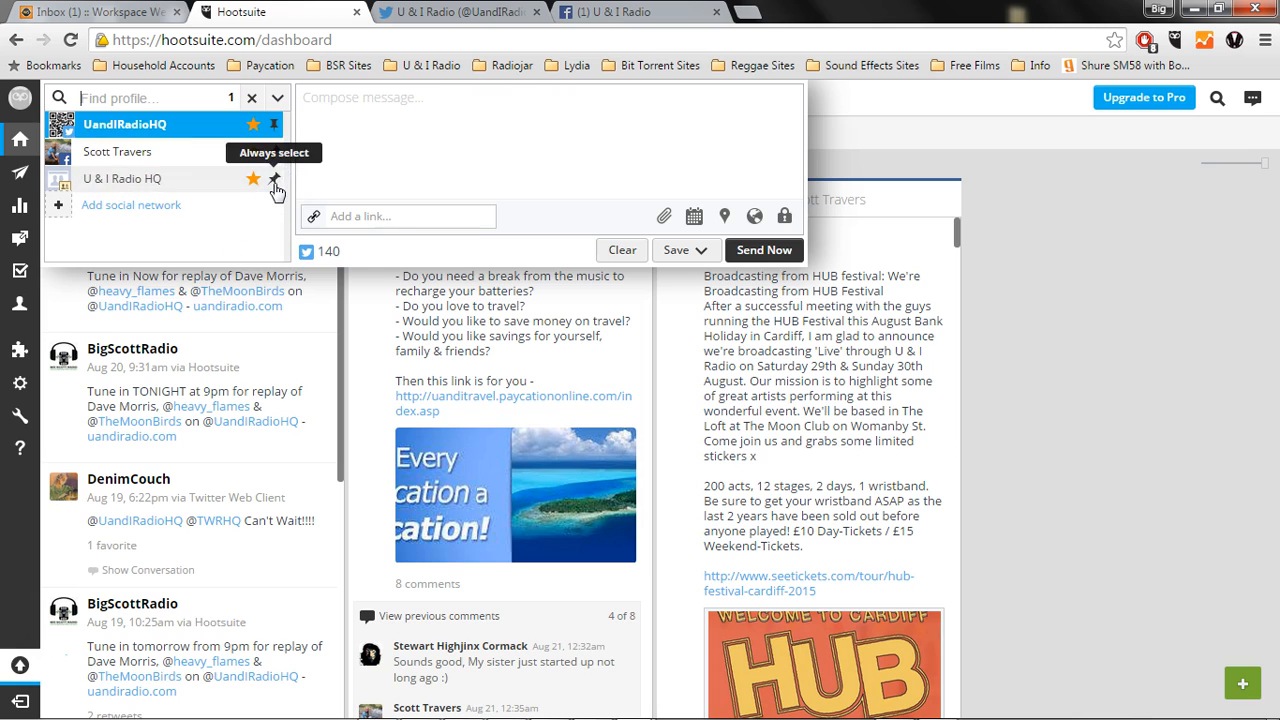
pyautogui.click(275, 179)
pyautogui.click(274, 152)
# - Compose a message for the three selected profiles reading "Hey Guys this is a test witht the new Hootsuite Account"
pyautogui.click(334, 118)
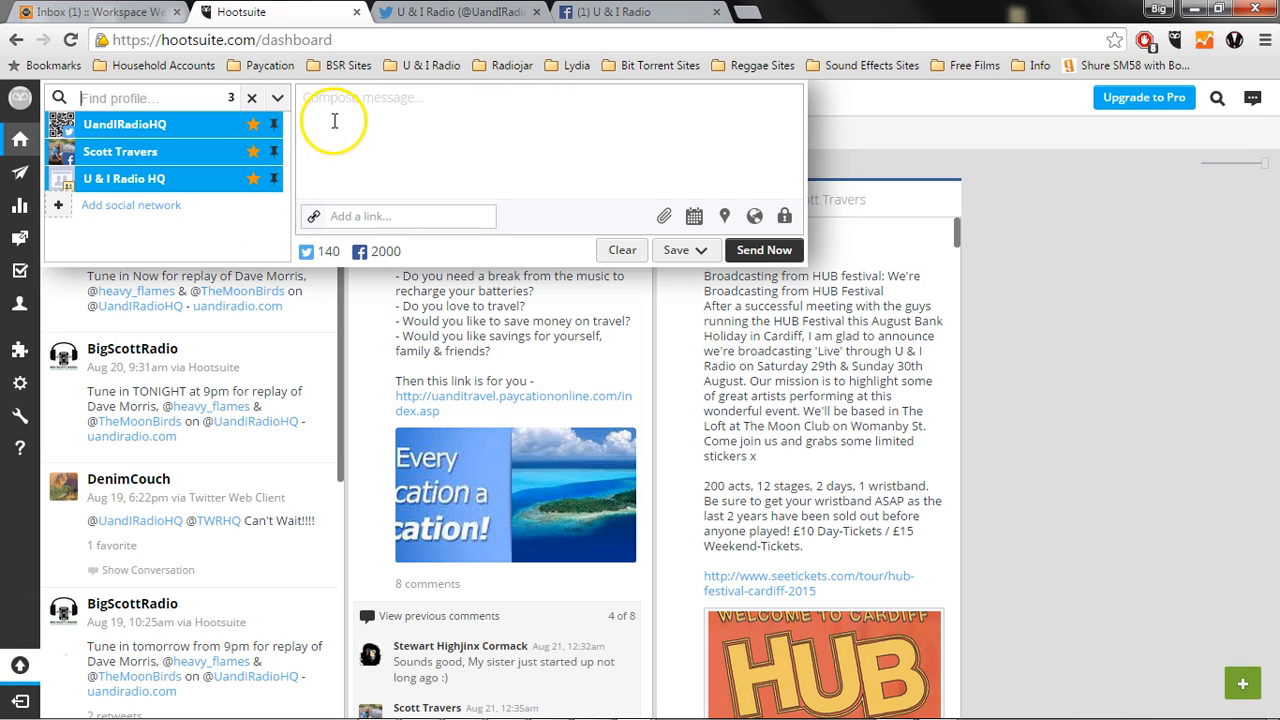
pyautogui.write('Hey ')
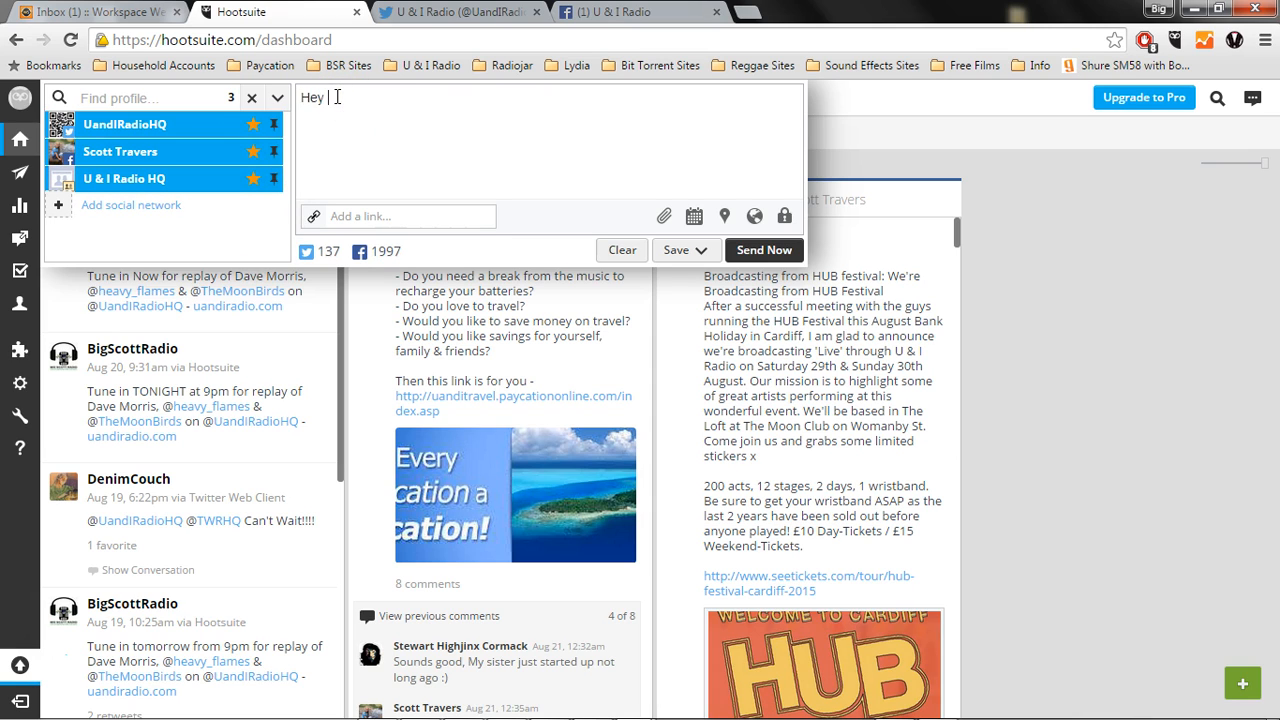
pyautogui.write('Guys this is a test witht th')
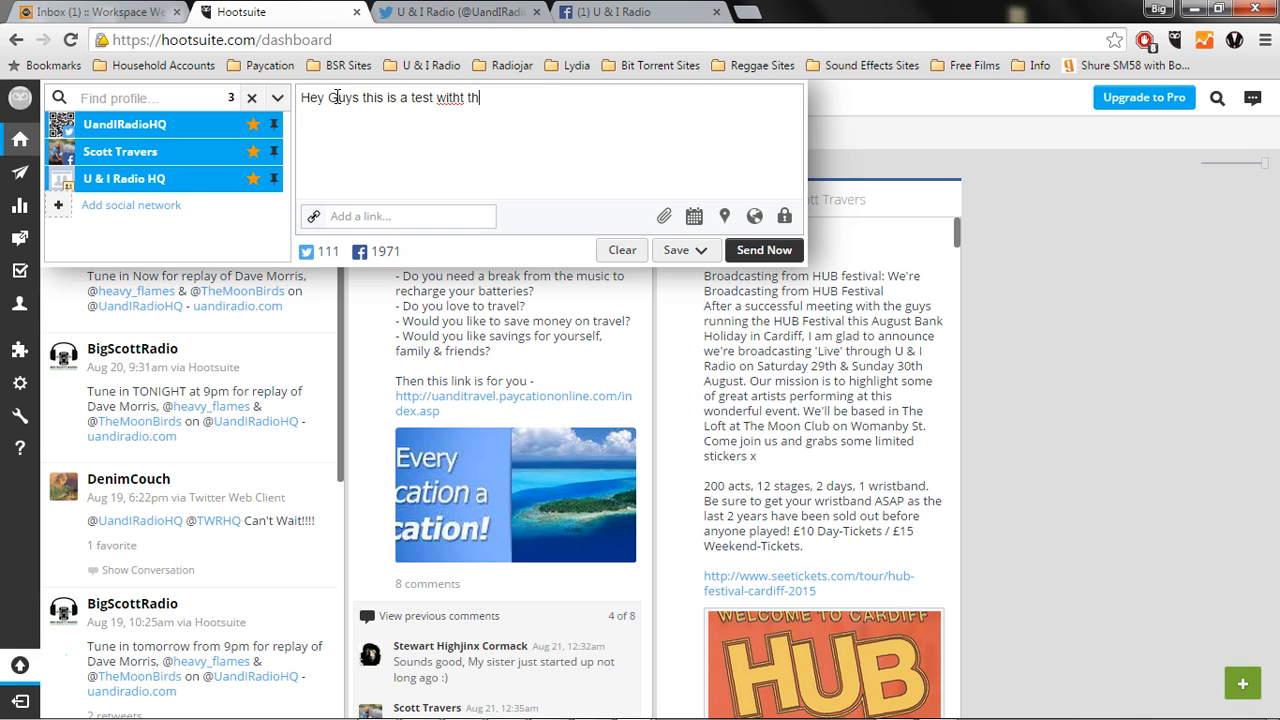
pyautogui.write('e new Hootsuite ')
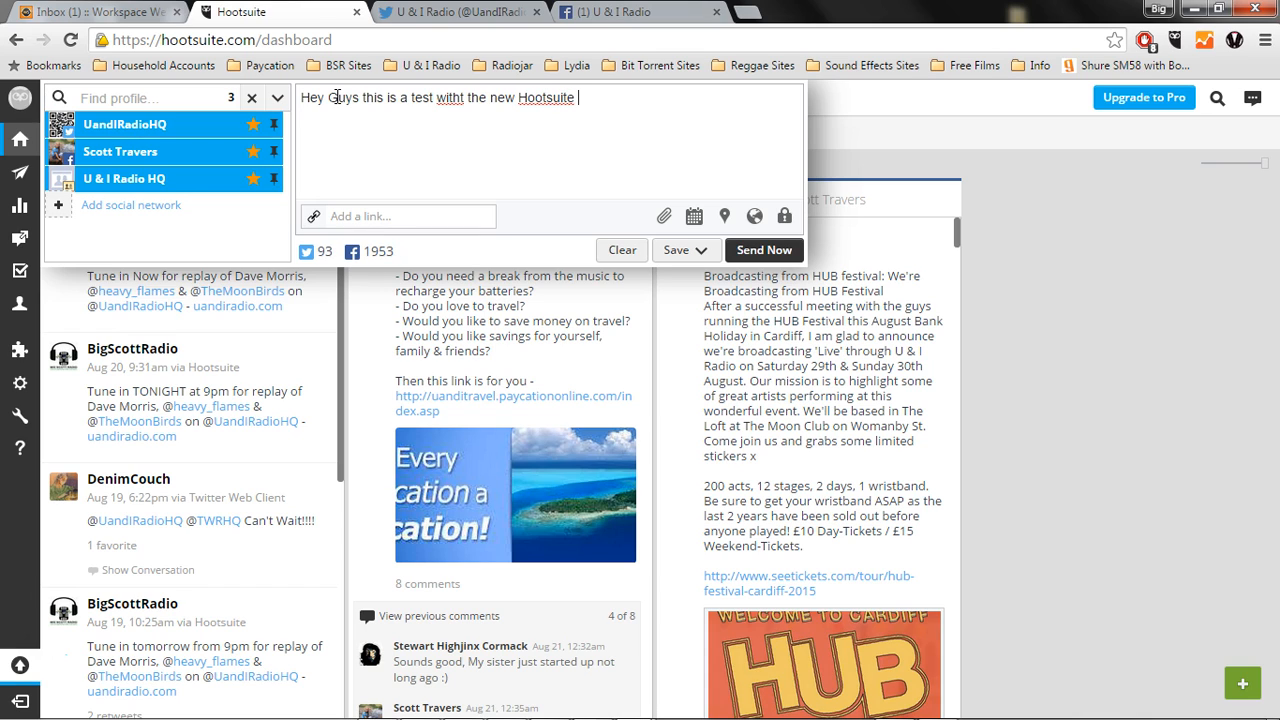
pyautogui.write('outt')
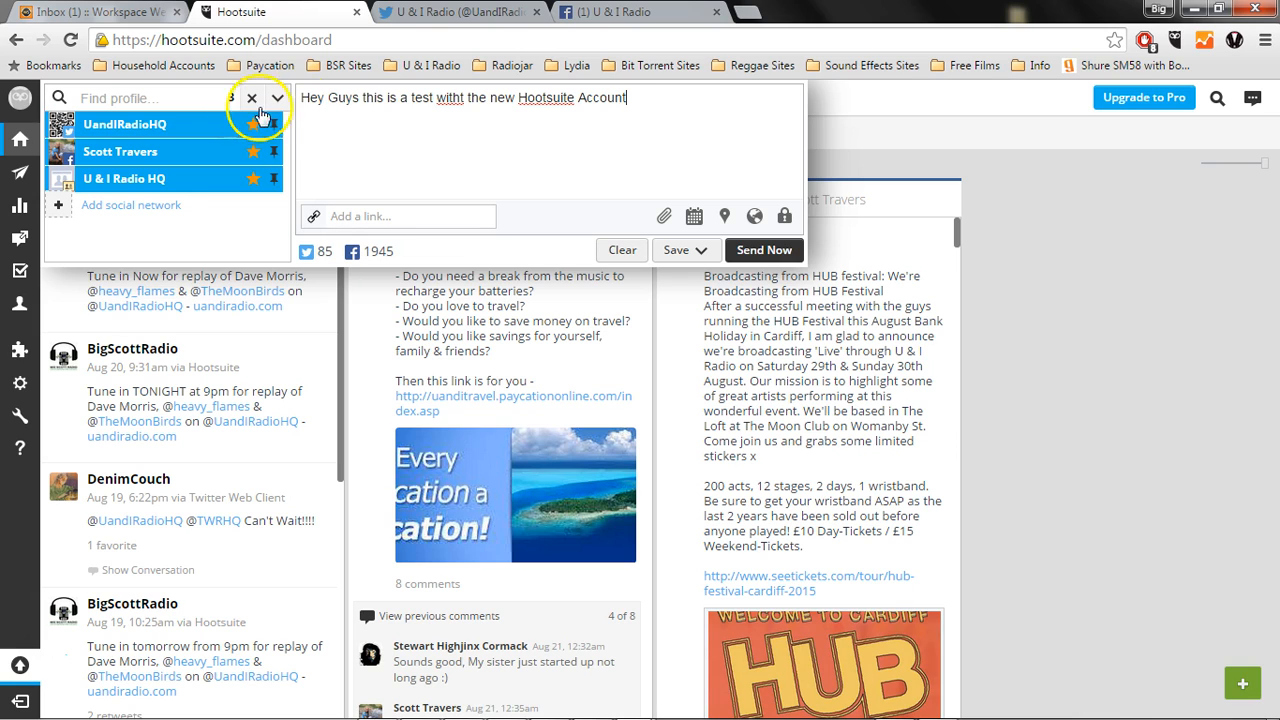
# - Correct the message's typos and add a smiley so it reads "Hey Guys this is a test with the new Hootsuite Account :)"
pyautogui.click(462, 98)
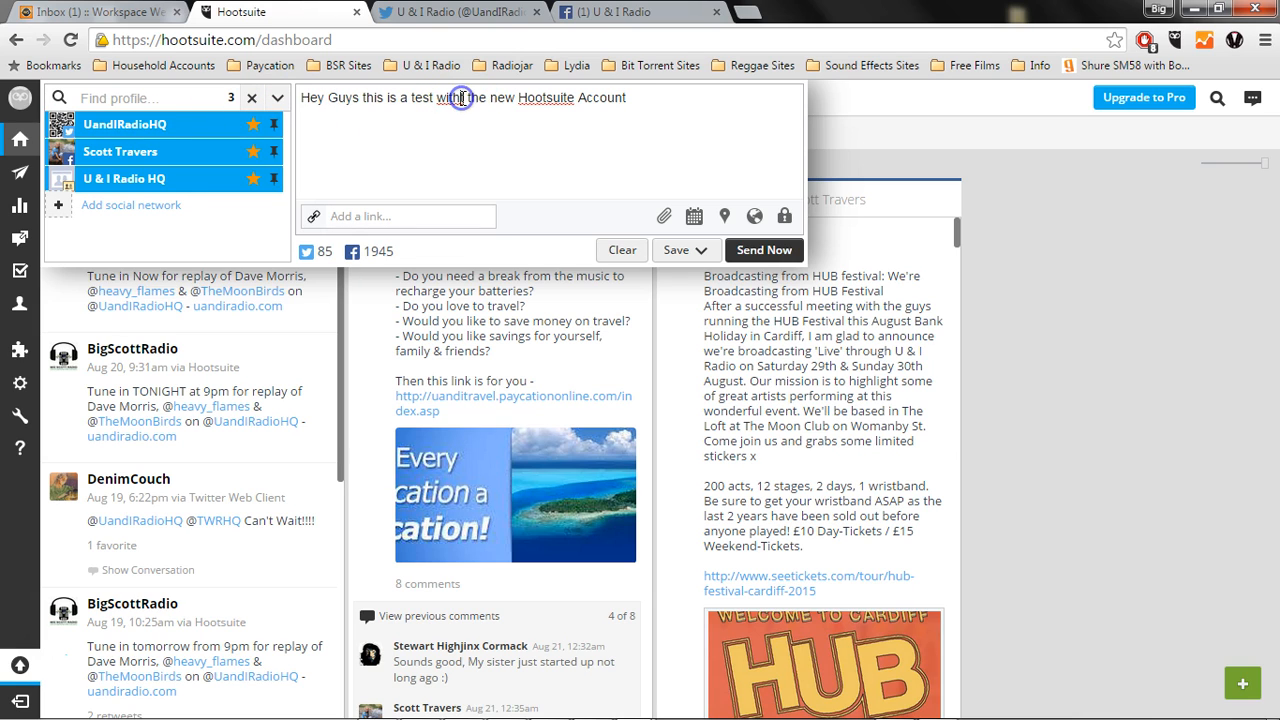
pyautogui.press('Delete')
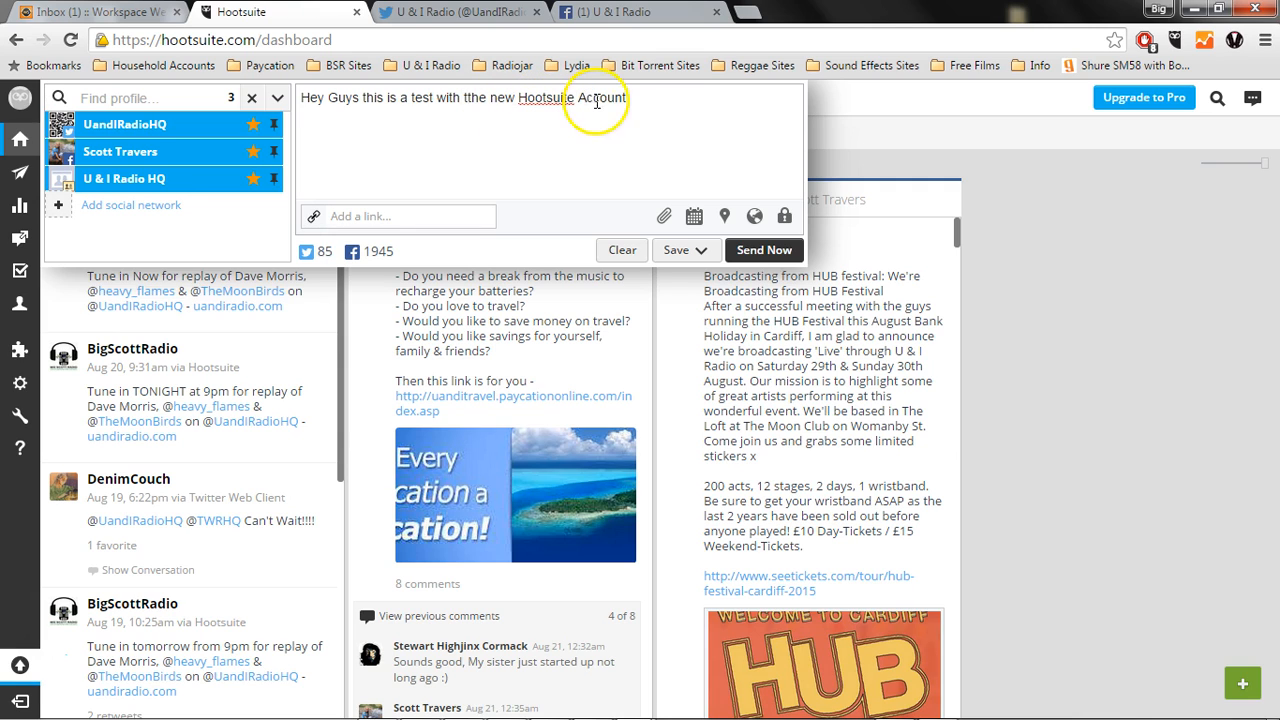
pyautogui.click(643, 97)
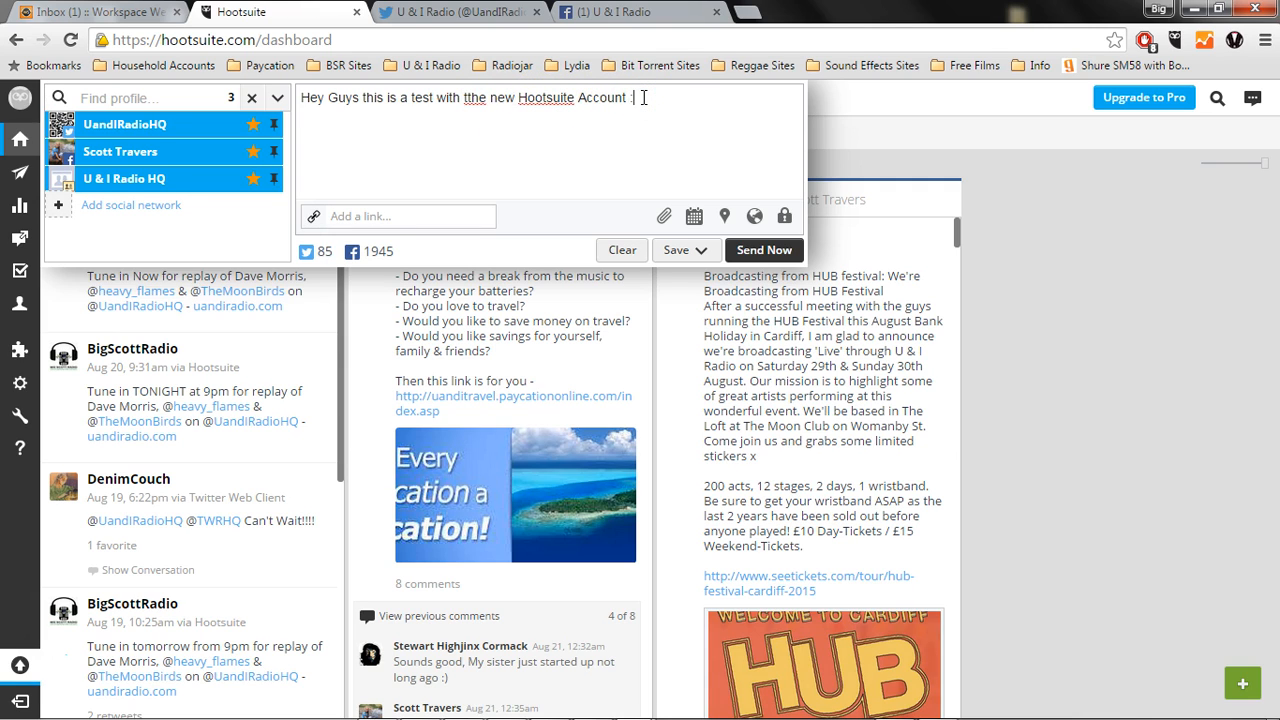
pyautogui.click(650, 103)
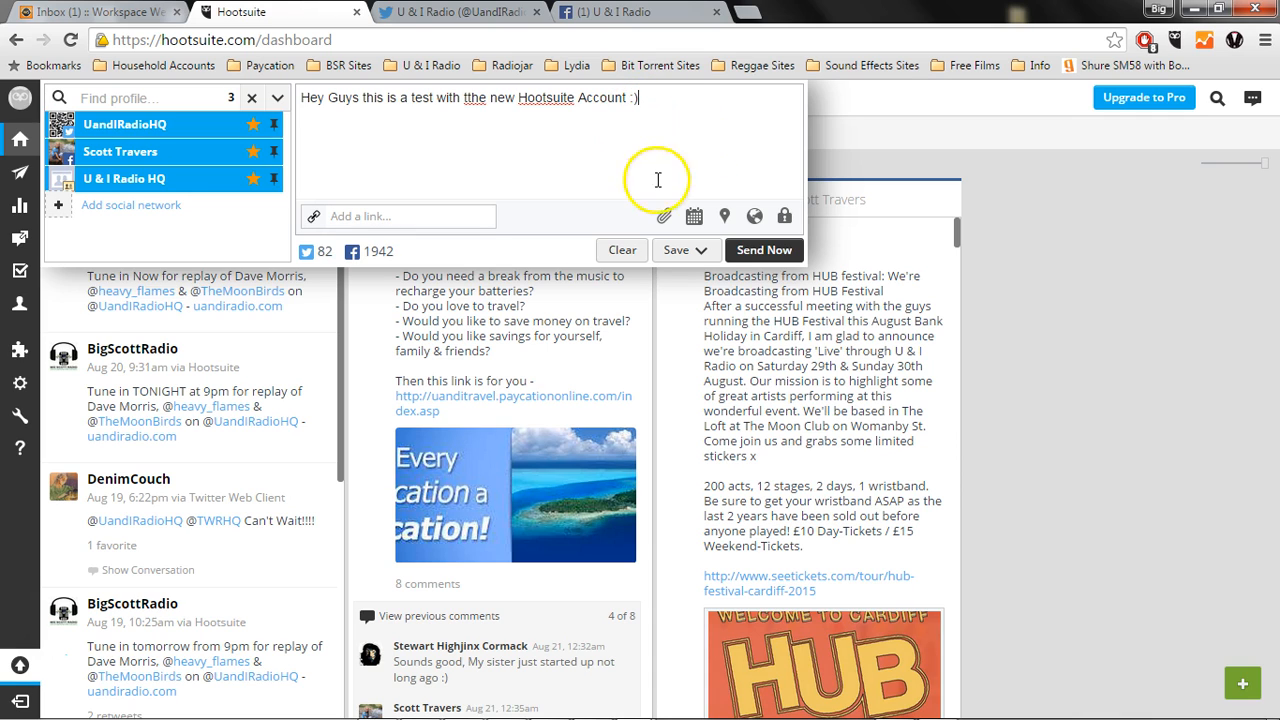
pyautogui.click(705, 258)
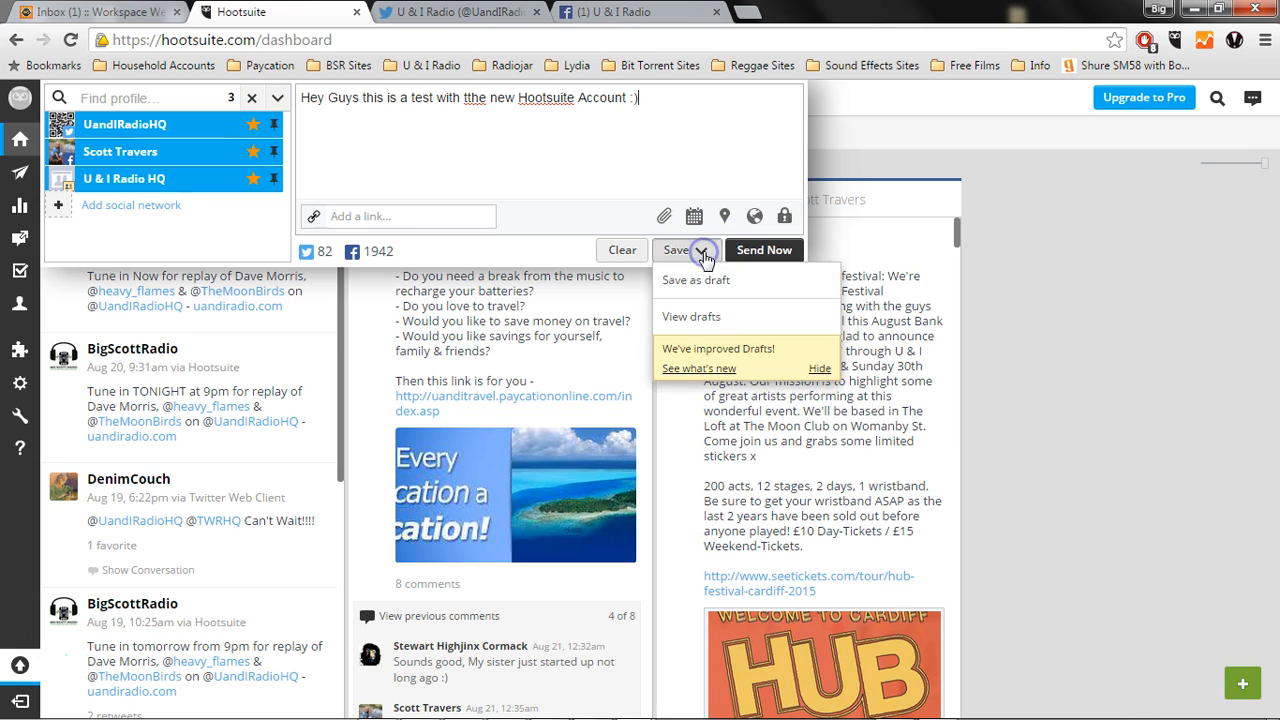
pyautogui.click(703, 256)
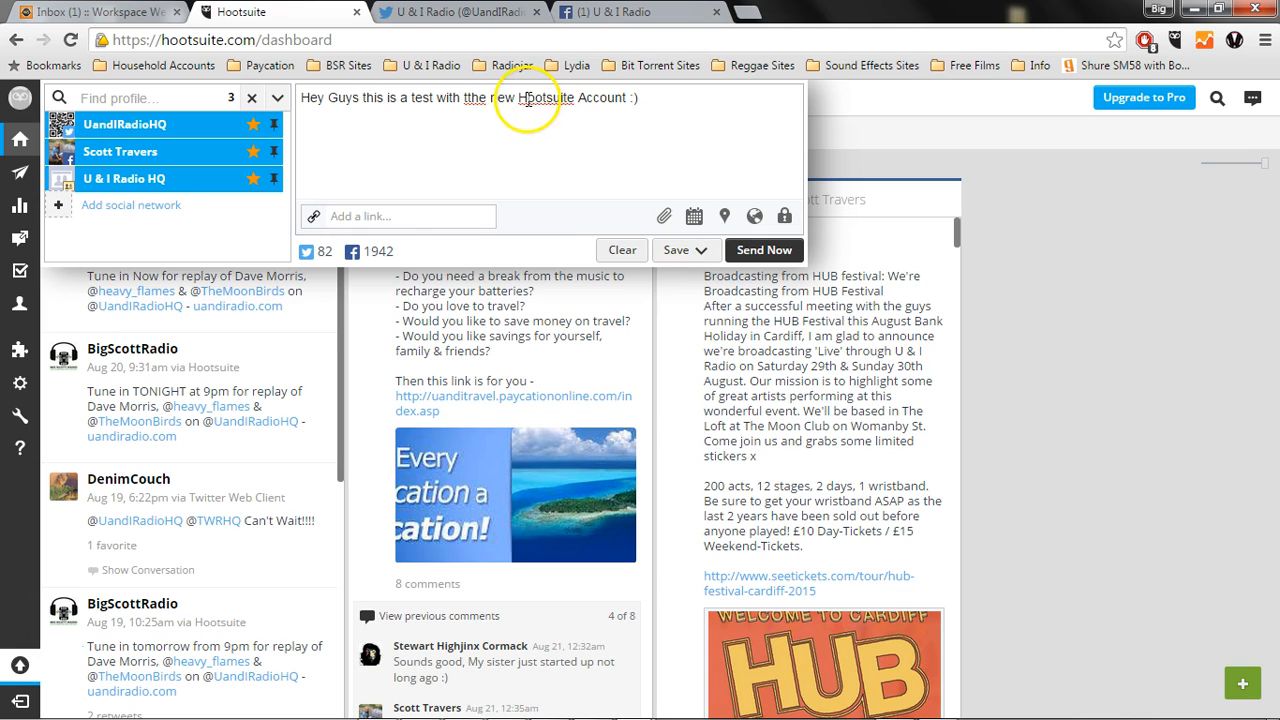
pyautogui.click(472, 100)
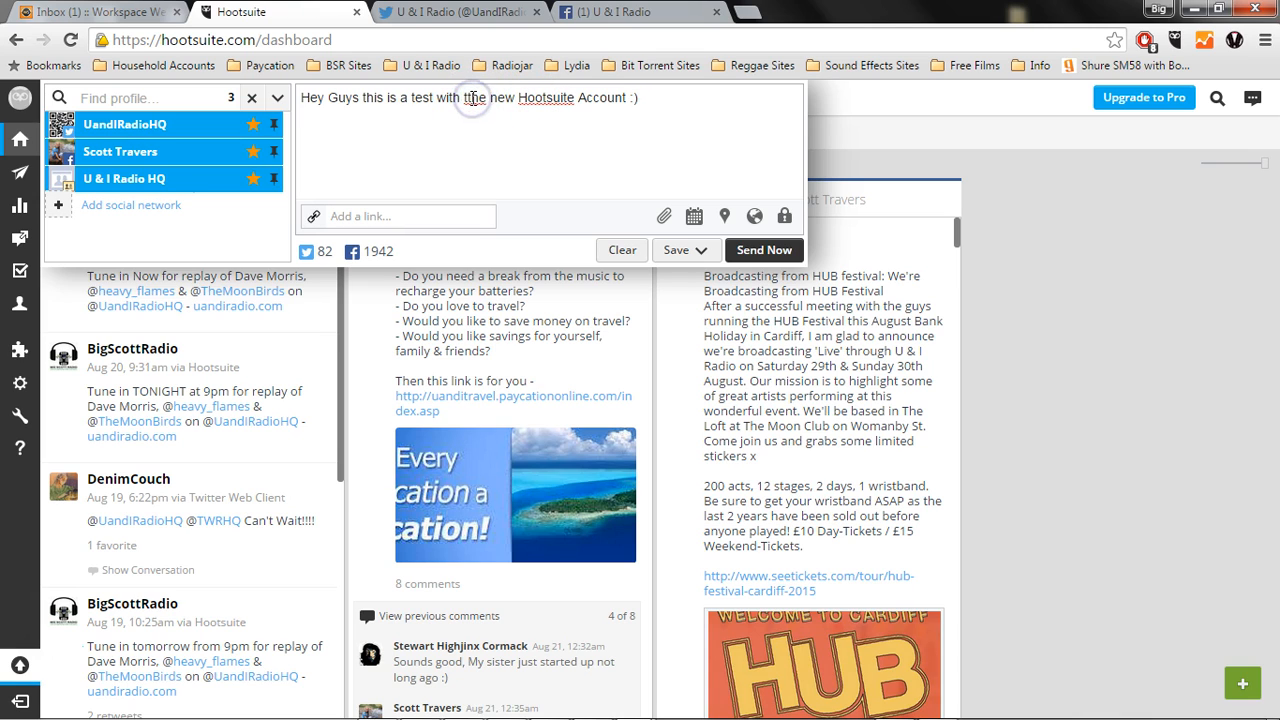
pyautogui.press('BackSpace')
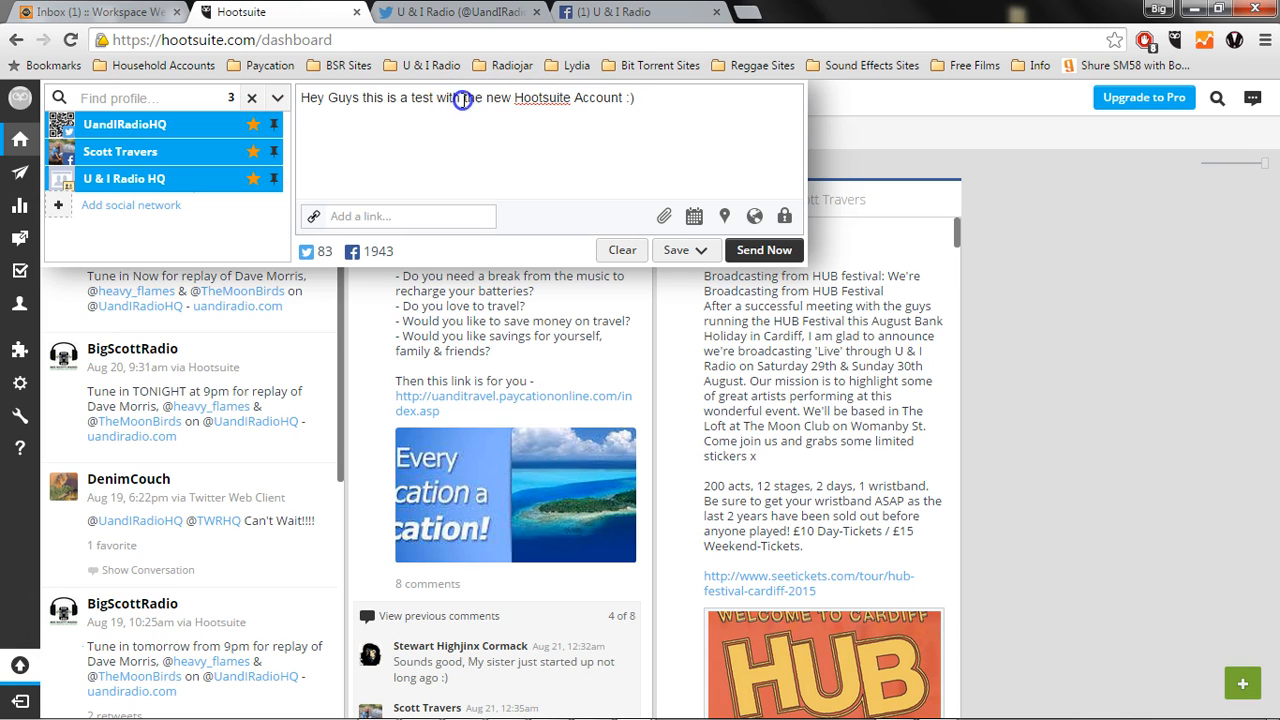
# - Turn on scheduling for the message, using 8:50 PM on 2015-08-22
pyautogui.tripleClick(466, 100)
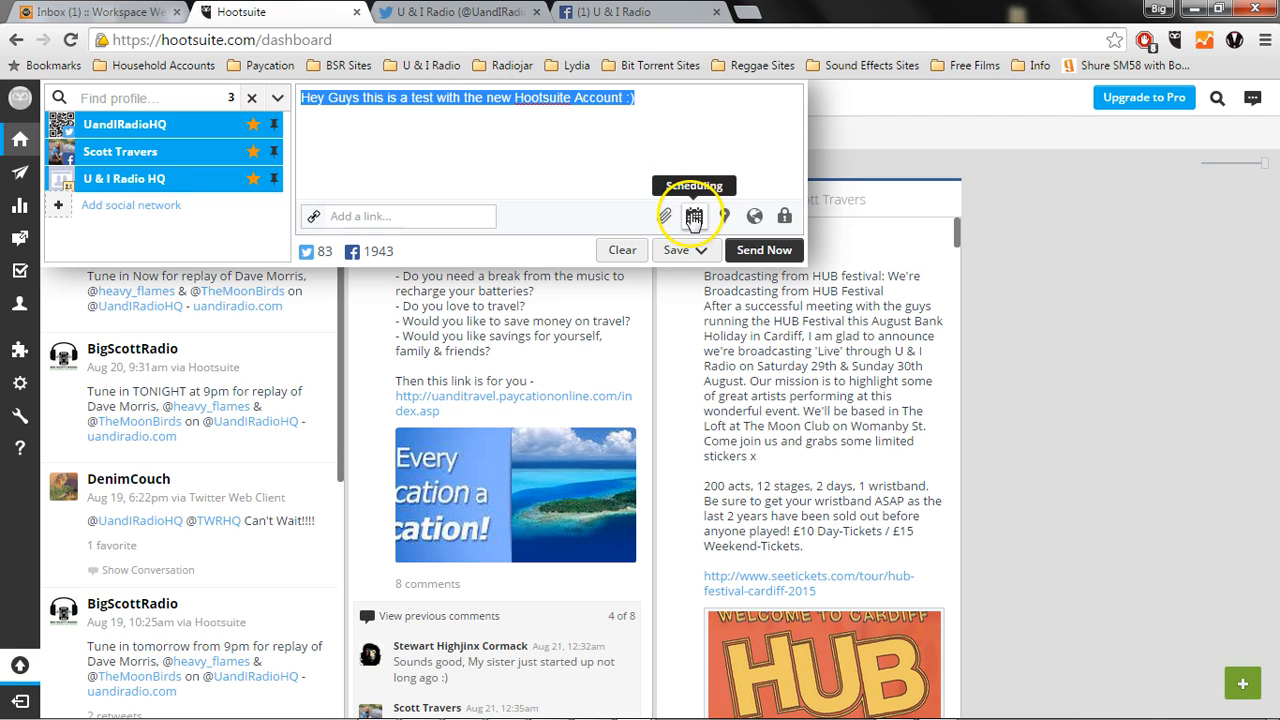
pyautogui.click(694, 219)
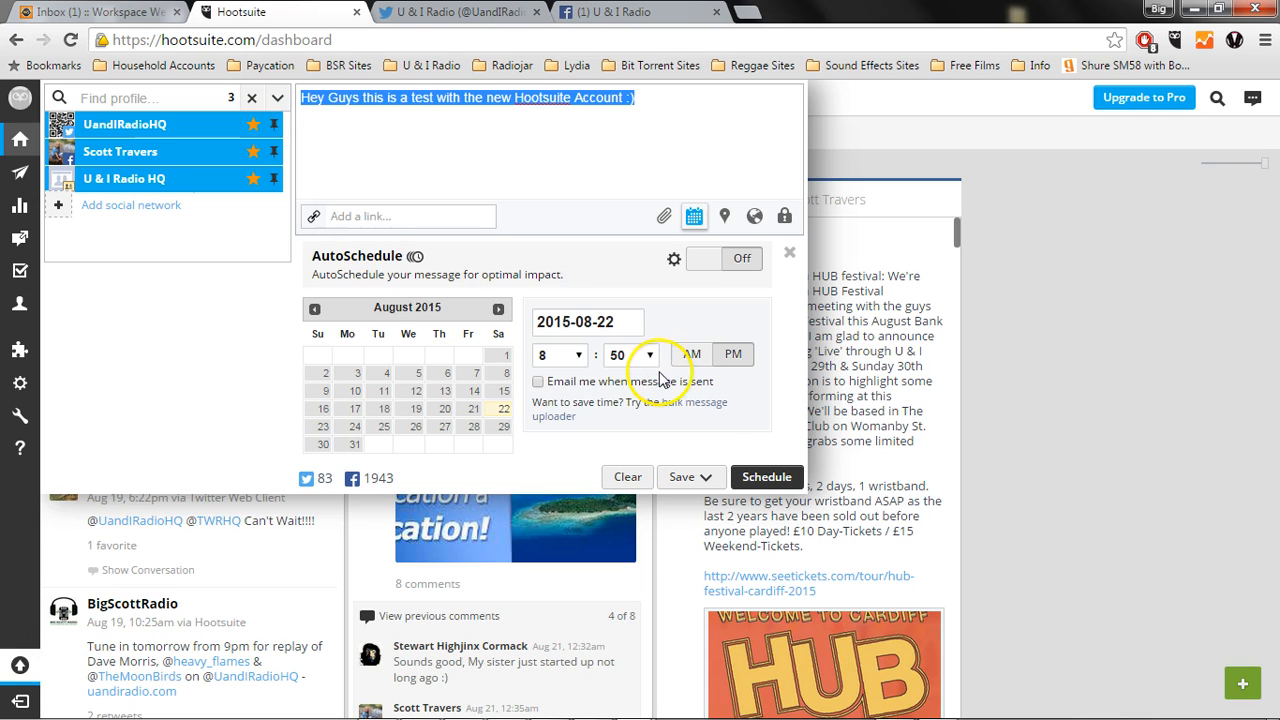
pyautogui.click(767, 478)
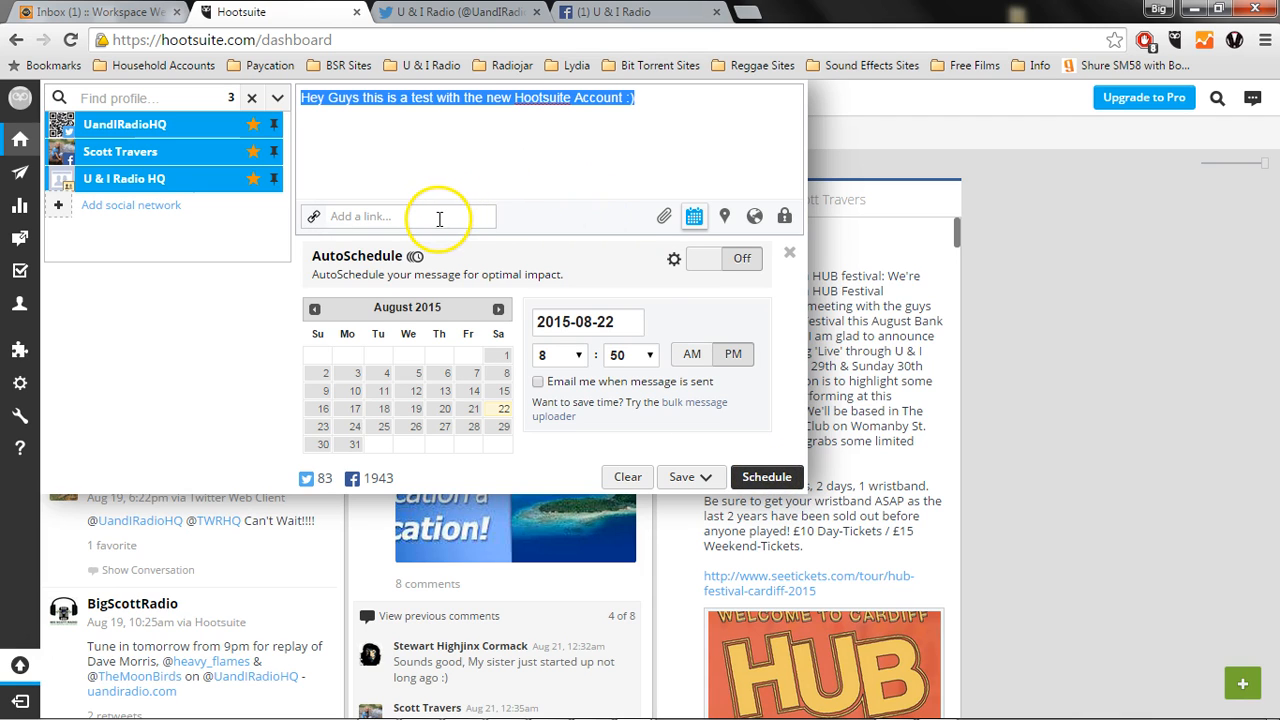
# - Copy the U & I Radio Facebook page's address and add it to the Hootsuite message as a shortened link
pyautogui.click(620, 12)
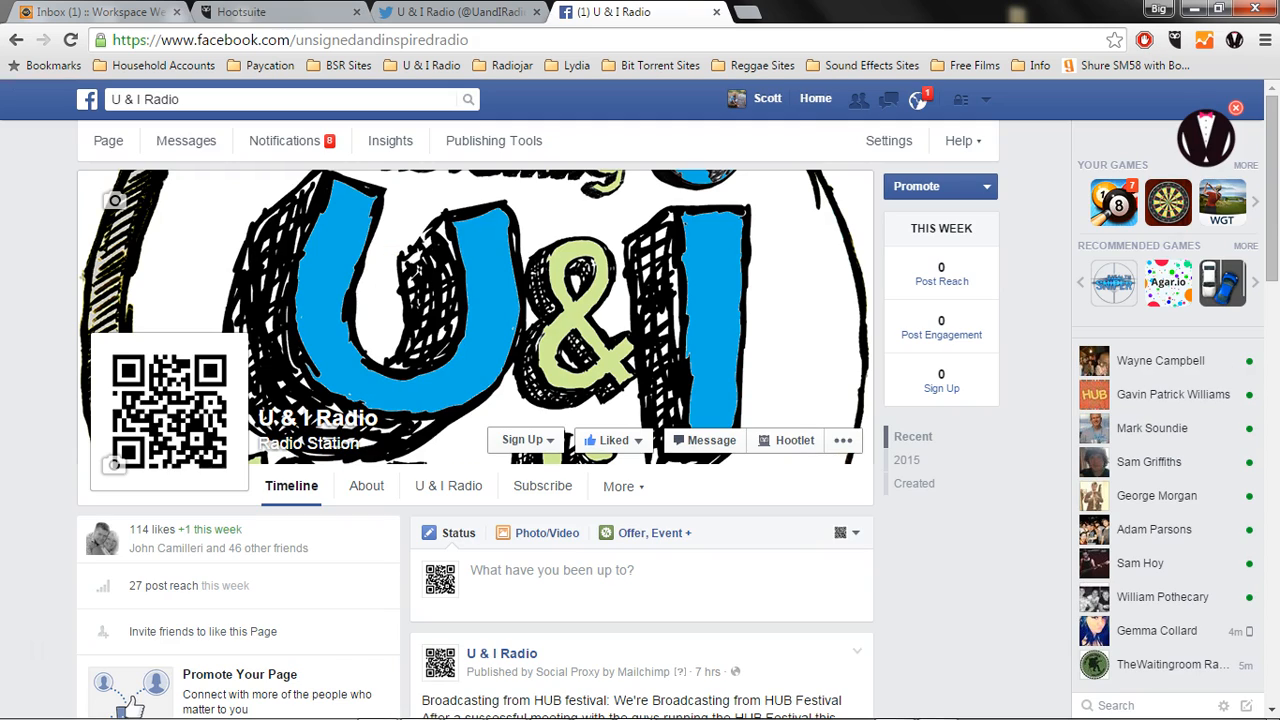
pyautogui.click(410, 46)
pyautogui.hotkey('ctrl', 'c')
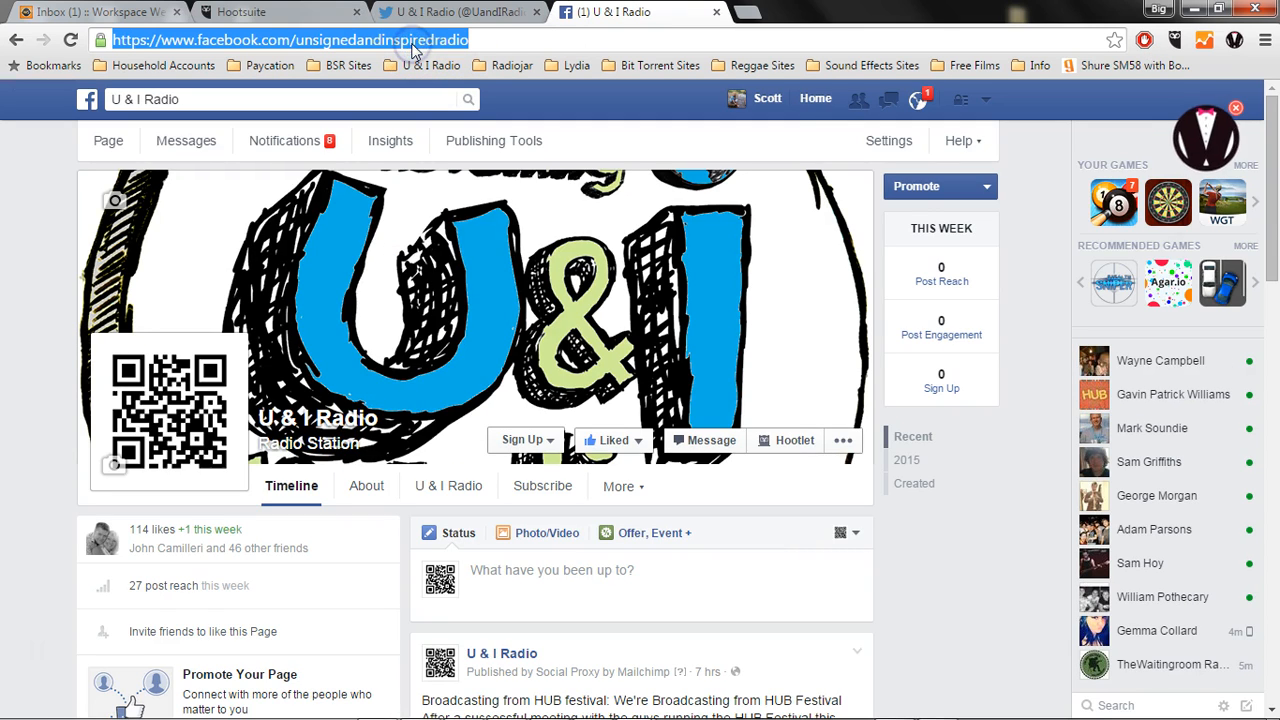
pyautogui.click(265, 12)
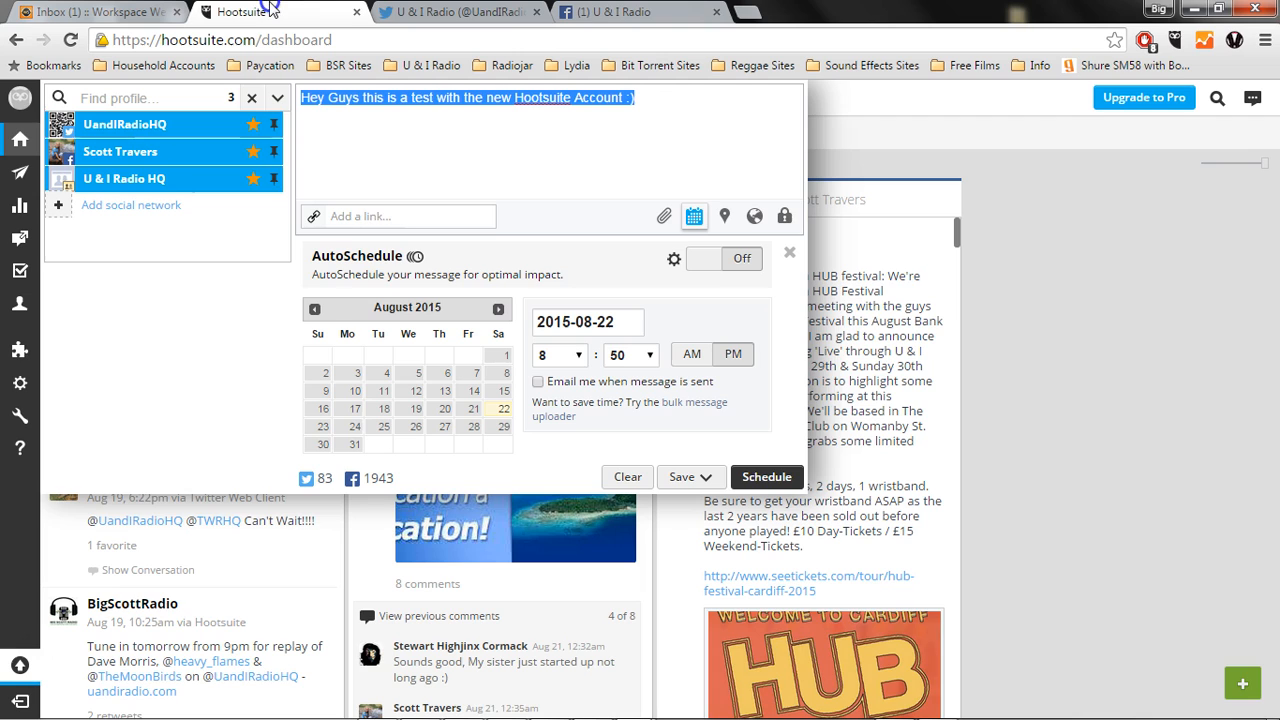
pyautogui.click(378, 213)
pyautogui.hotkey('ctrl', 'v')
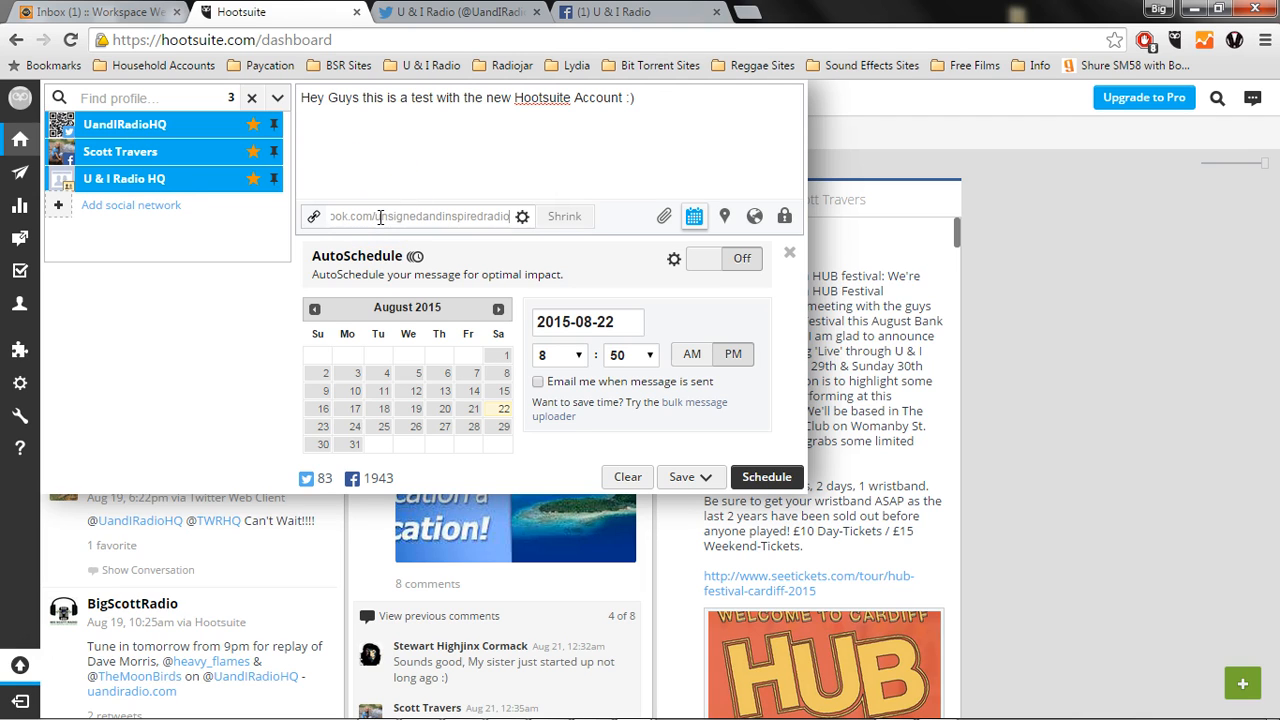
pyautogui.click(565, 219)
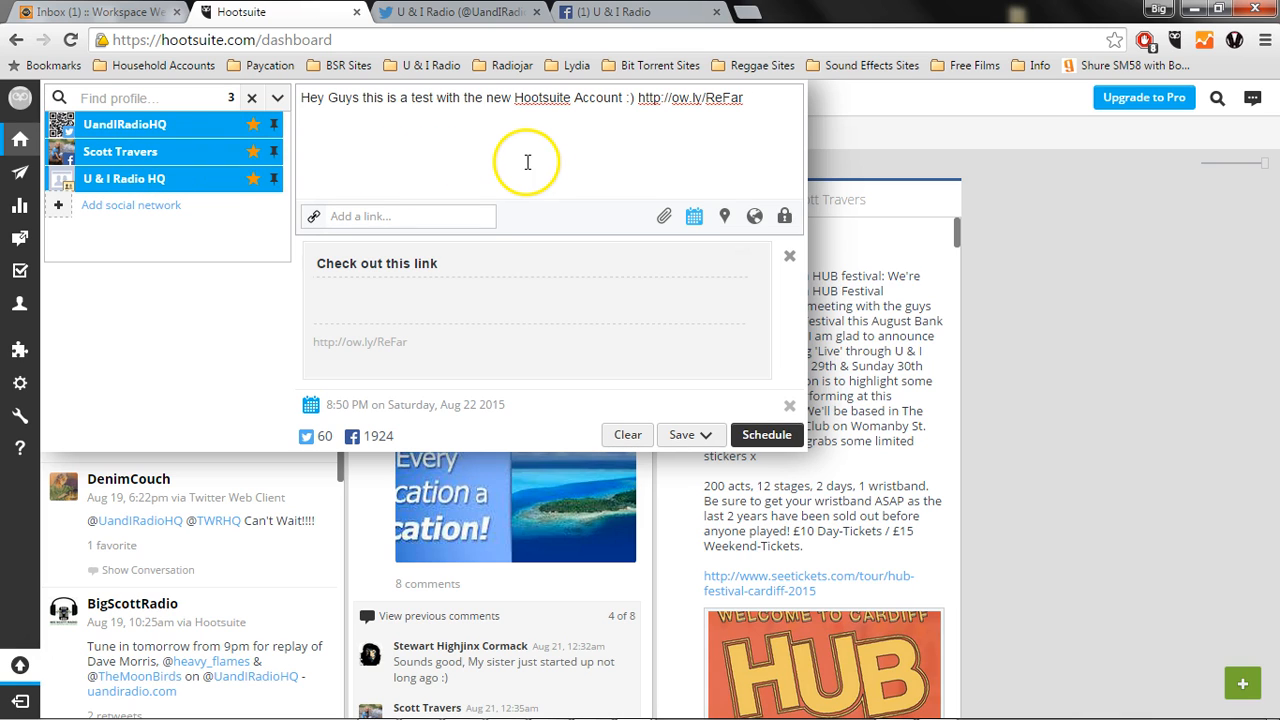
# - Attach the "100 x 100 - Transparent" logo image to the message
pyautogui.click(661, 218)
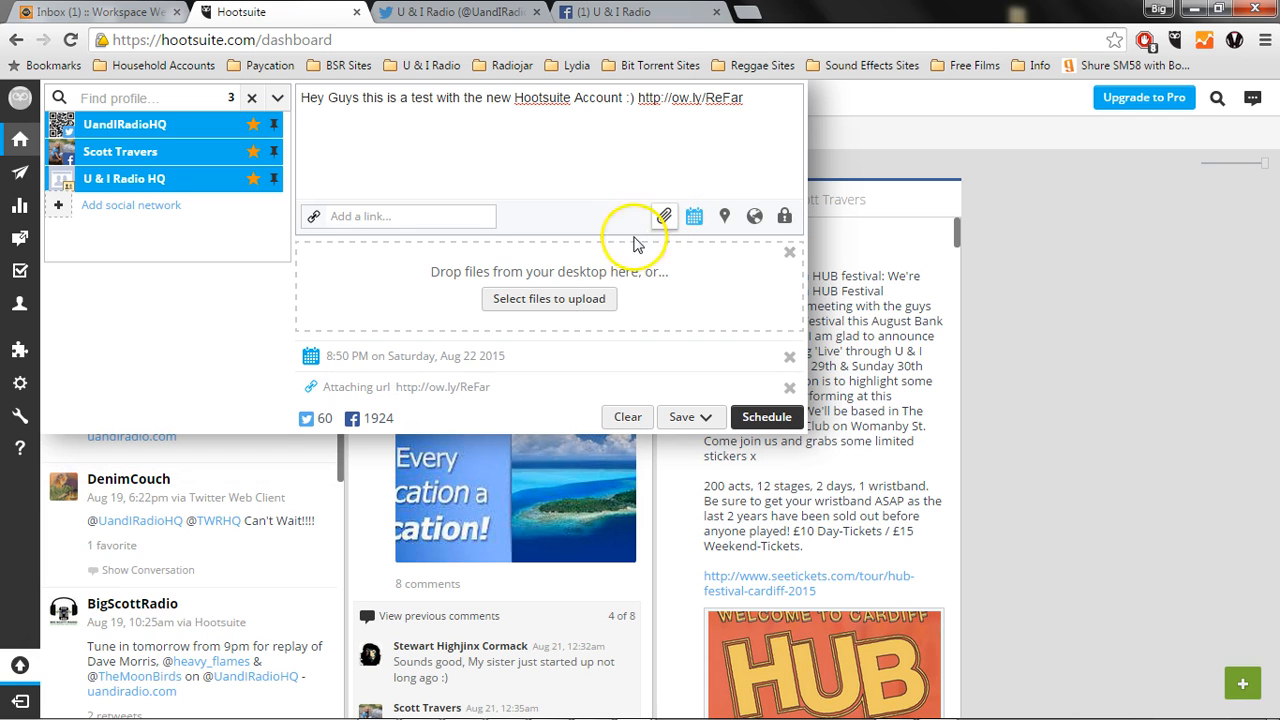
pyautogui.click(558, 306)
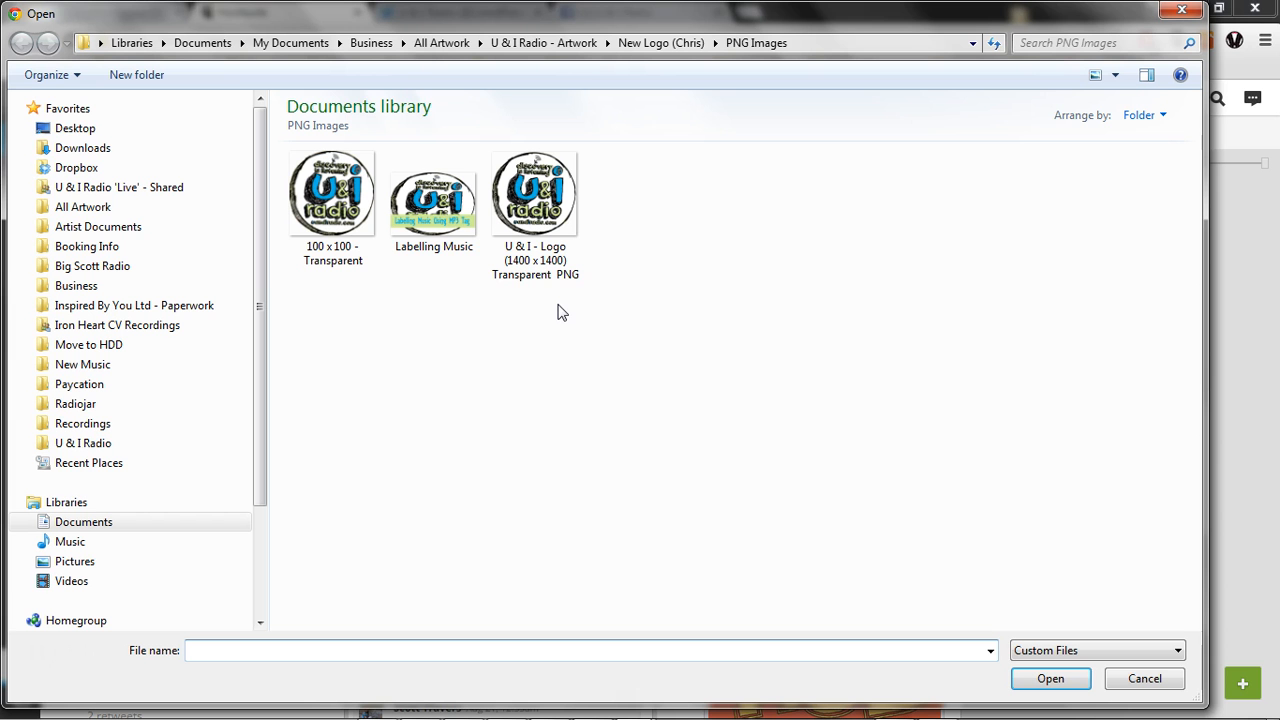
pyautogui.doubleClick(330, 205)
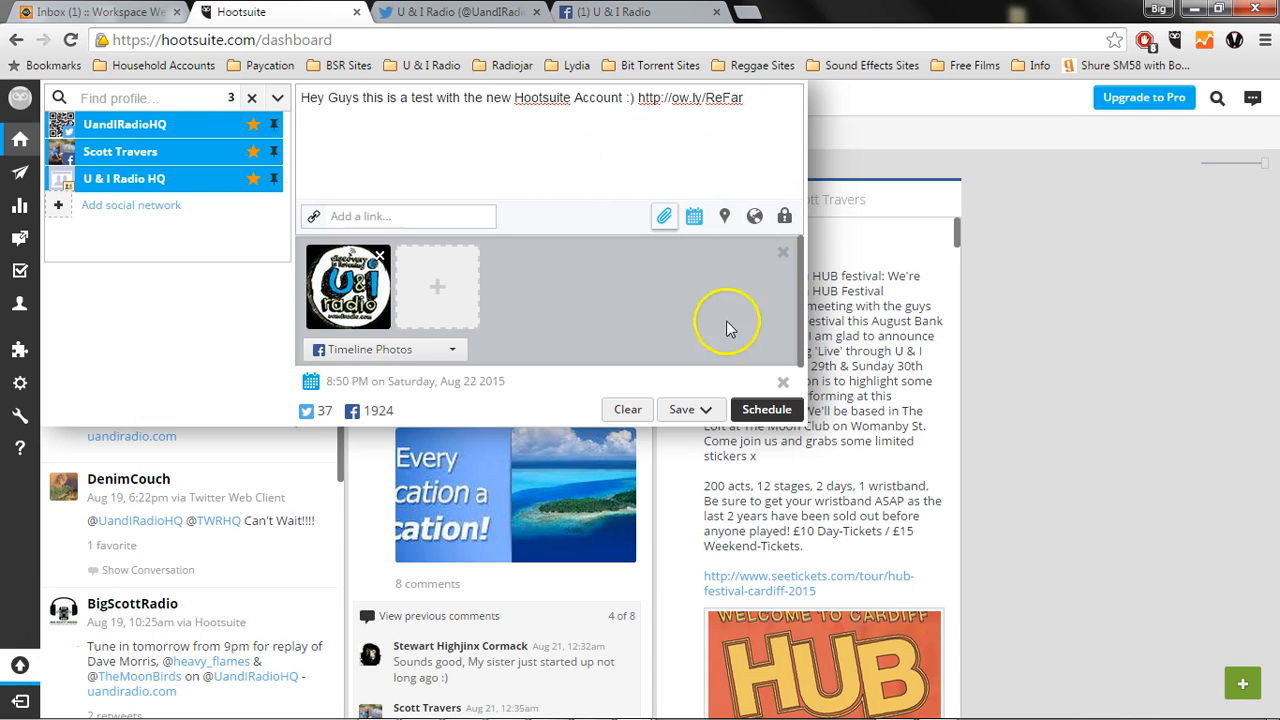
# - Copy the complete message text for reuse and schedule the message for 8:50 PM on August 22, 2015
pyautogui.tripleClick(524, 105)
pyautogui.hotkey('ctrl', 'c')
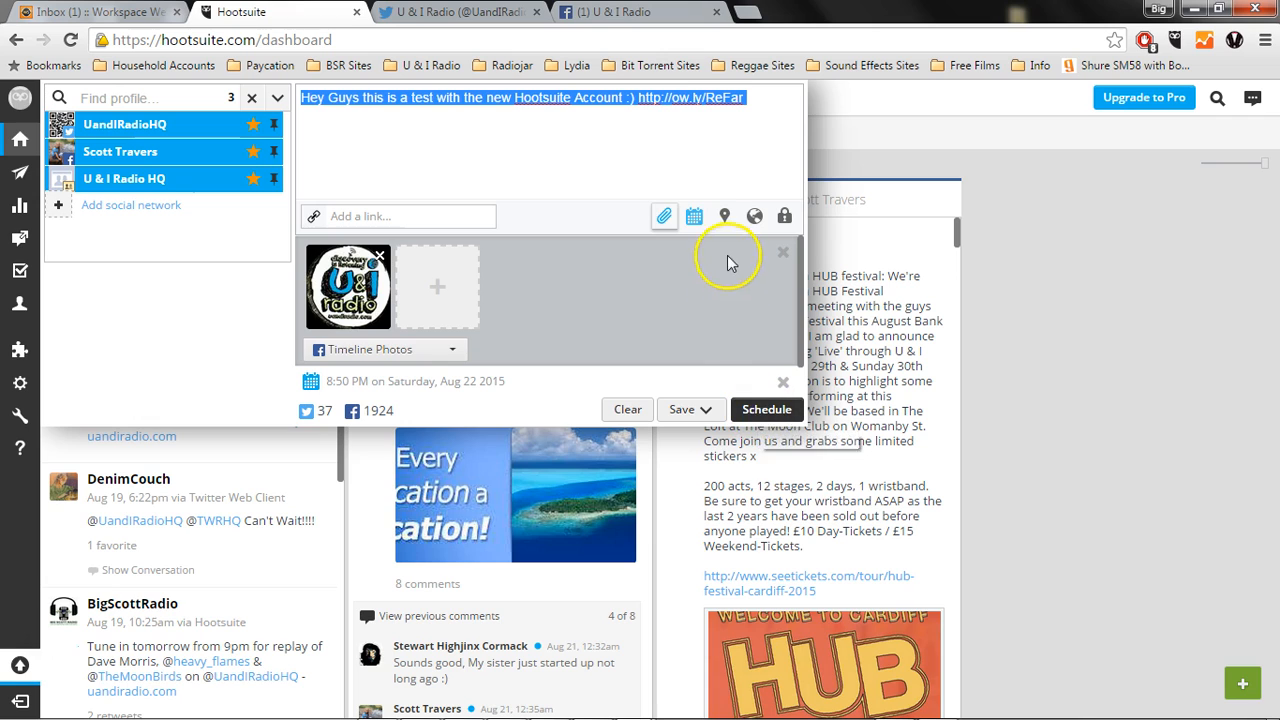
pyautogui.click(694, 218)
pyautogui.click(764, 637)
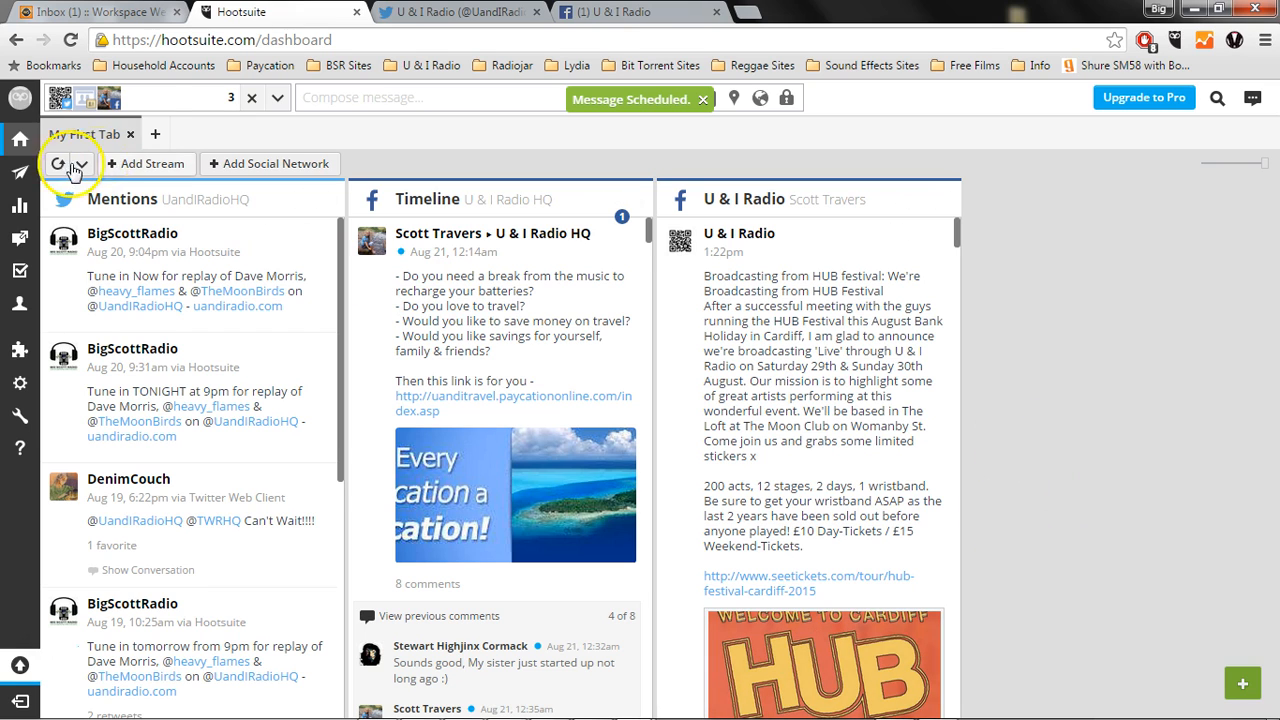
# - Open the Publisher's scheduled messages and paste the copied text into a new message
pyautogui.click(43, 175)
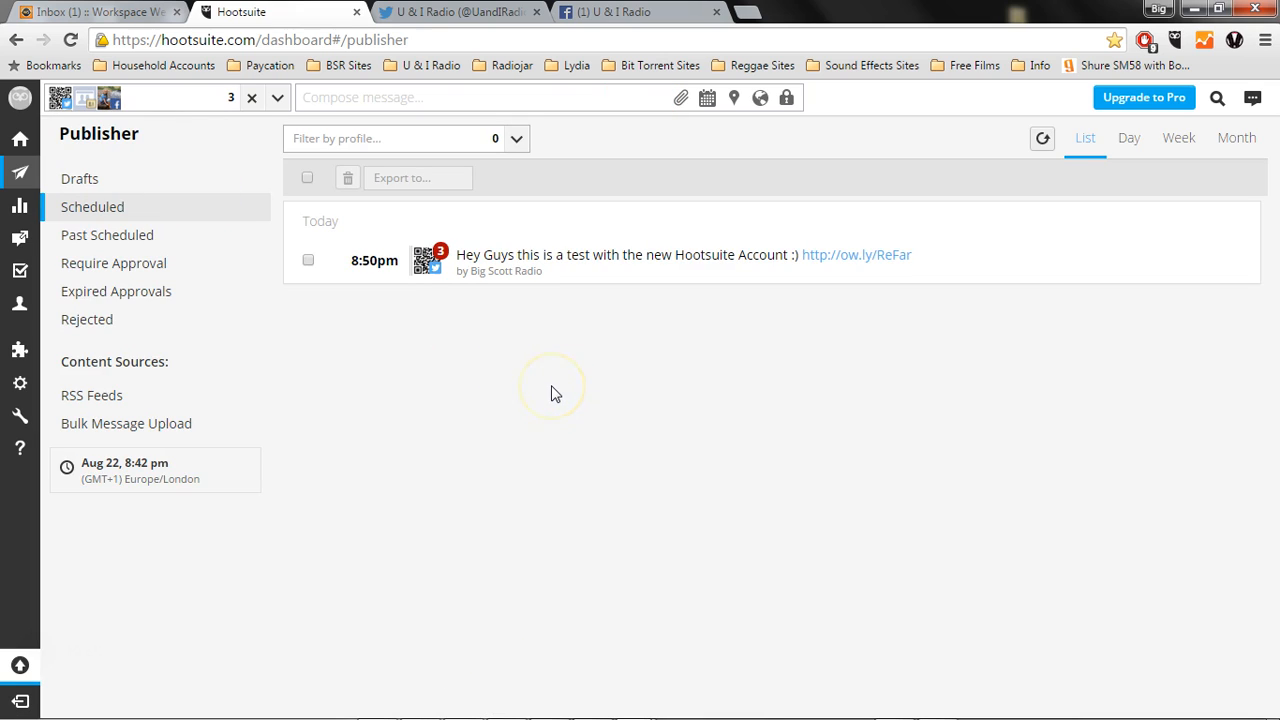
pyautogui.click(404, 97)
pyautogui.hotkey('ctrl', 'v')
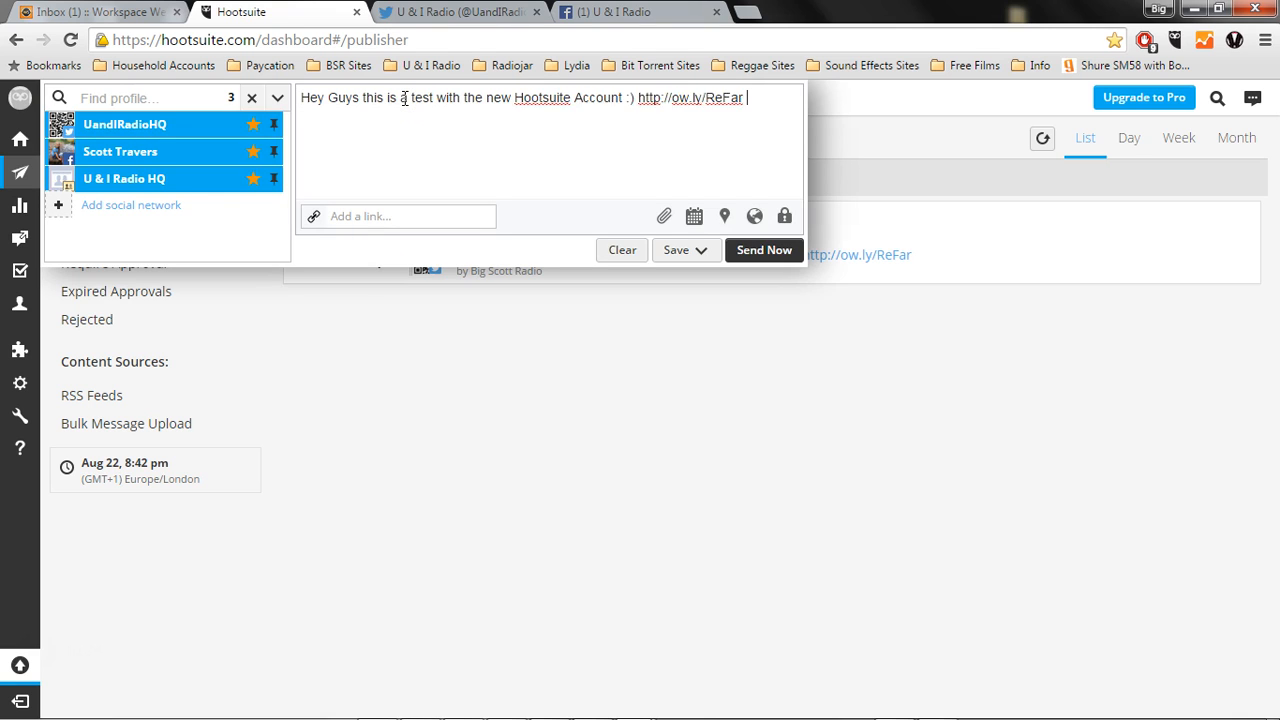
# - Set the new message's schedule to 10:30 AM on 2015-08-23
pyautogui.click(693, 216)
pyautogui.click(322, 428)
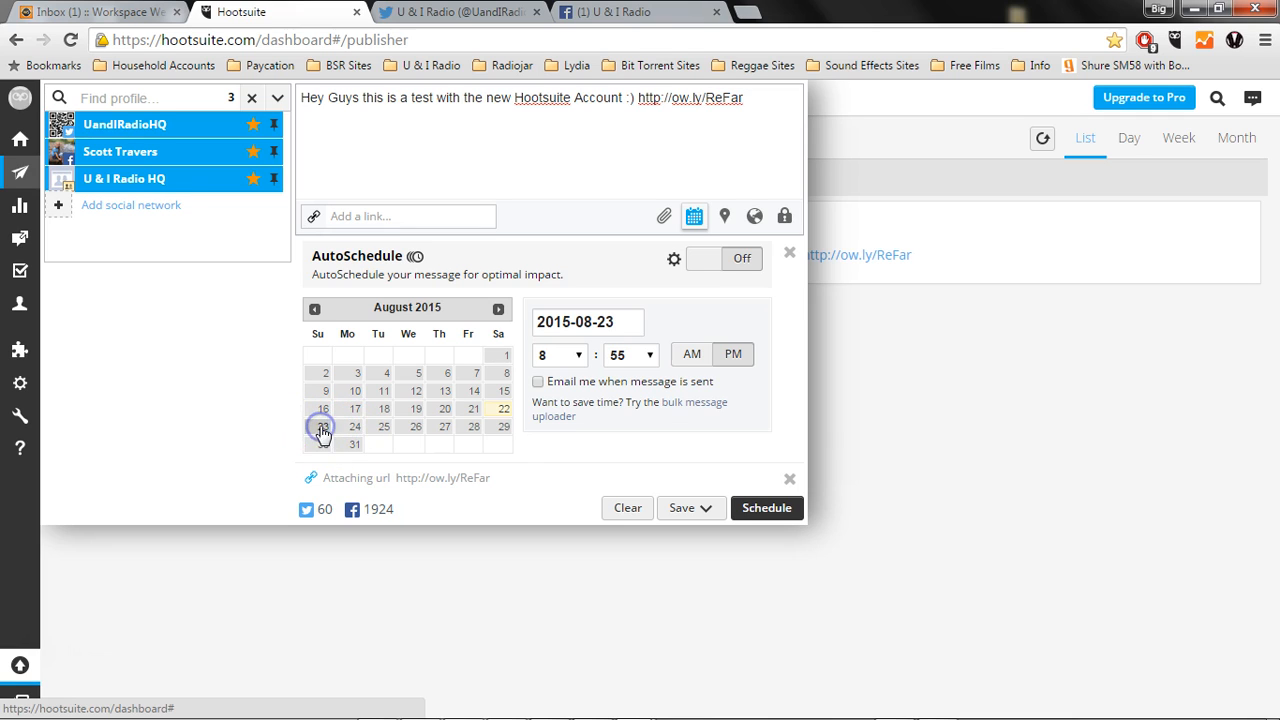
pyautogui.click(578, 356)
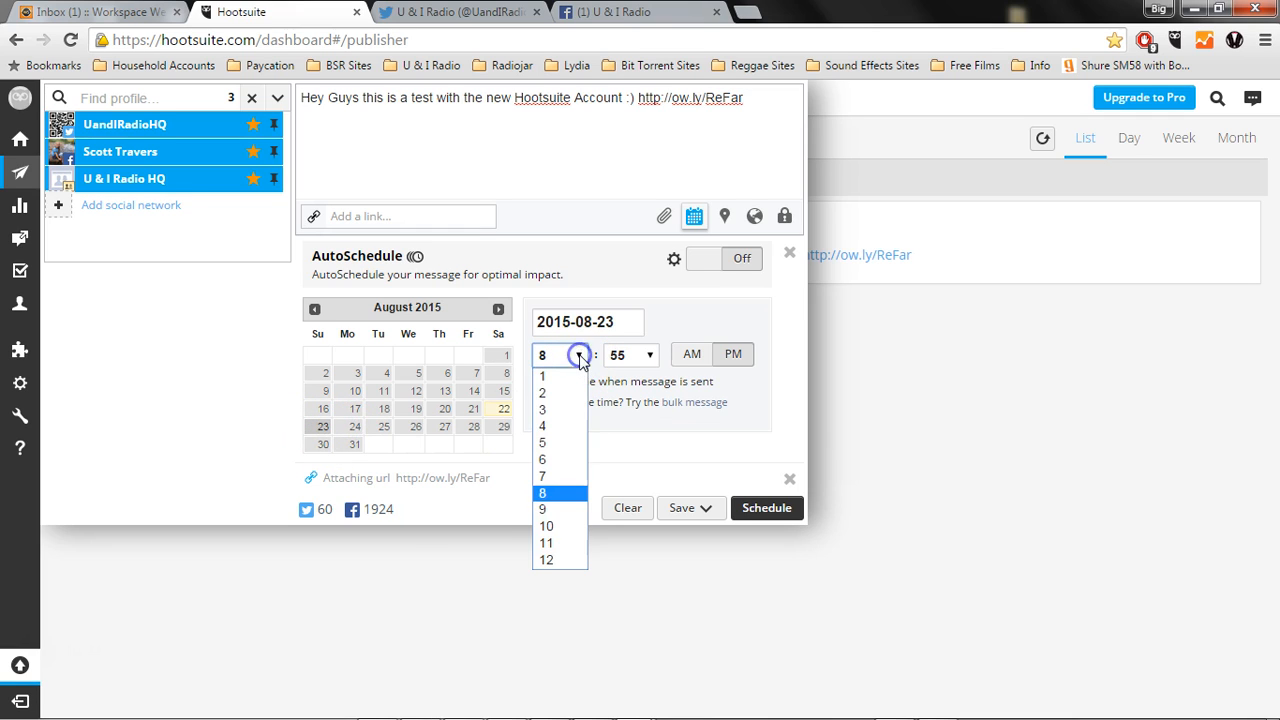
pyautogui.click(557, 527)
pyautogui.click(648, 356)
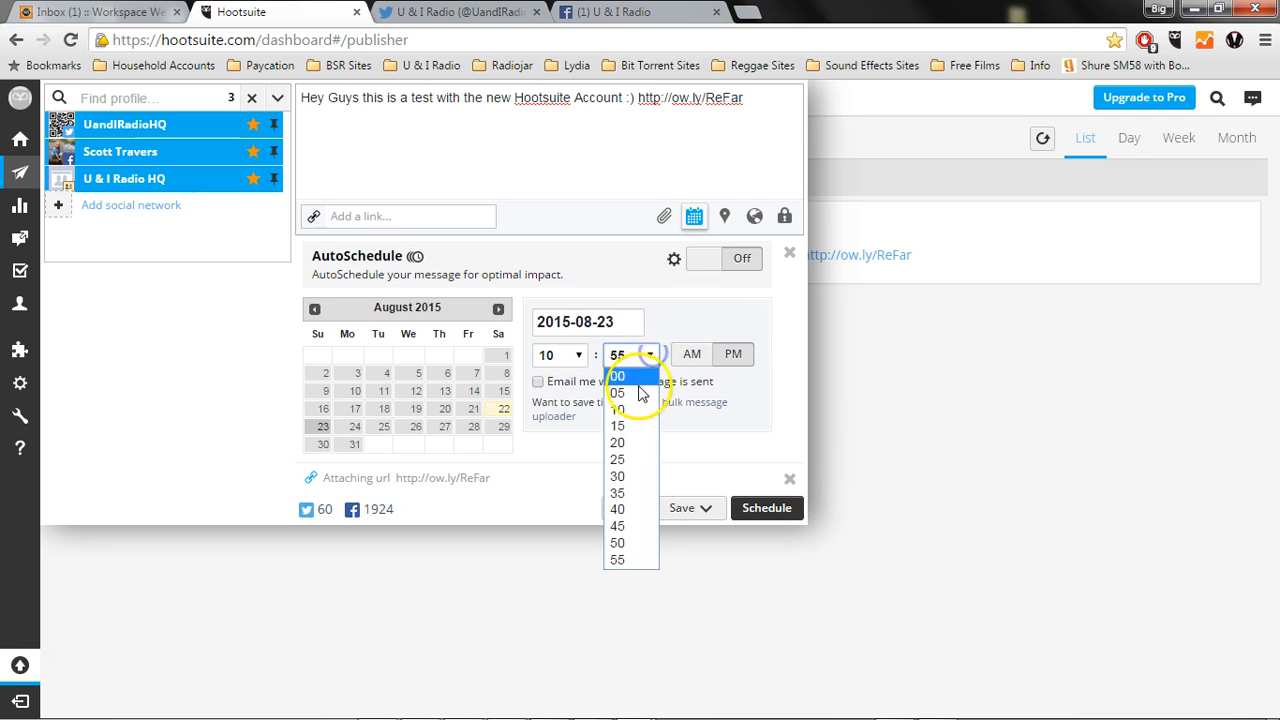
pyautogui.click(615, 477)
pyautogui.click(694, 354)
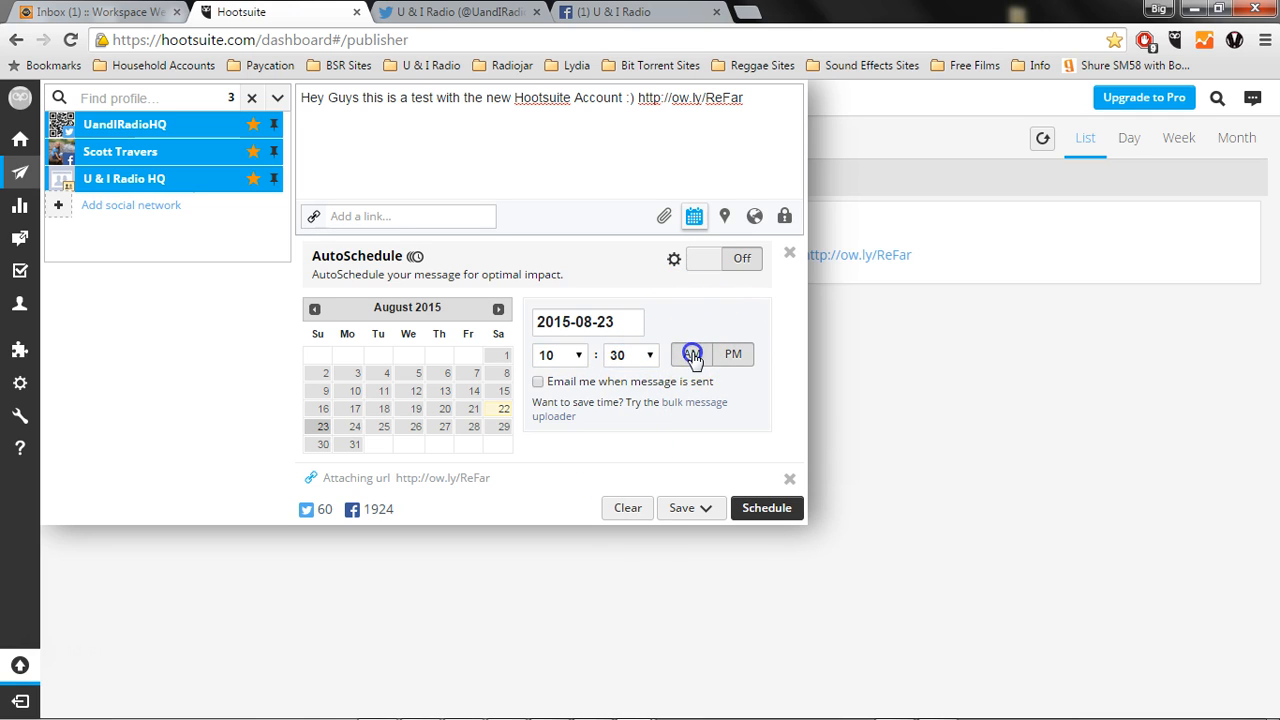
# - Attach the "100 x 100 - Transparent" logo image to the message scheduled for August 23
pyautogui.click(662, 218)
pyautogui.click(502, 299)
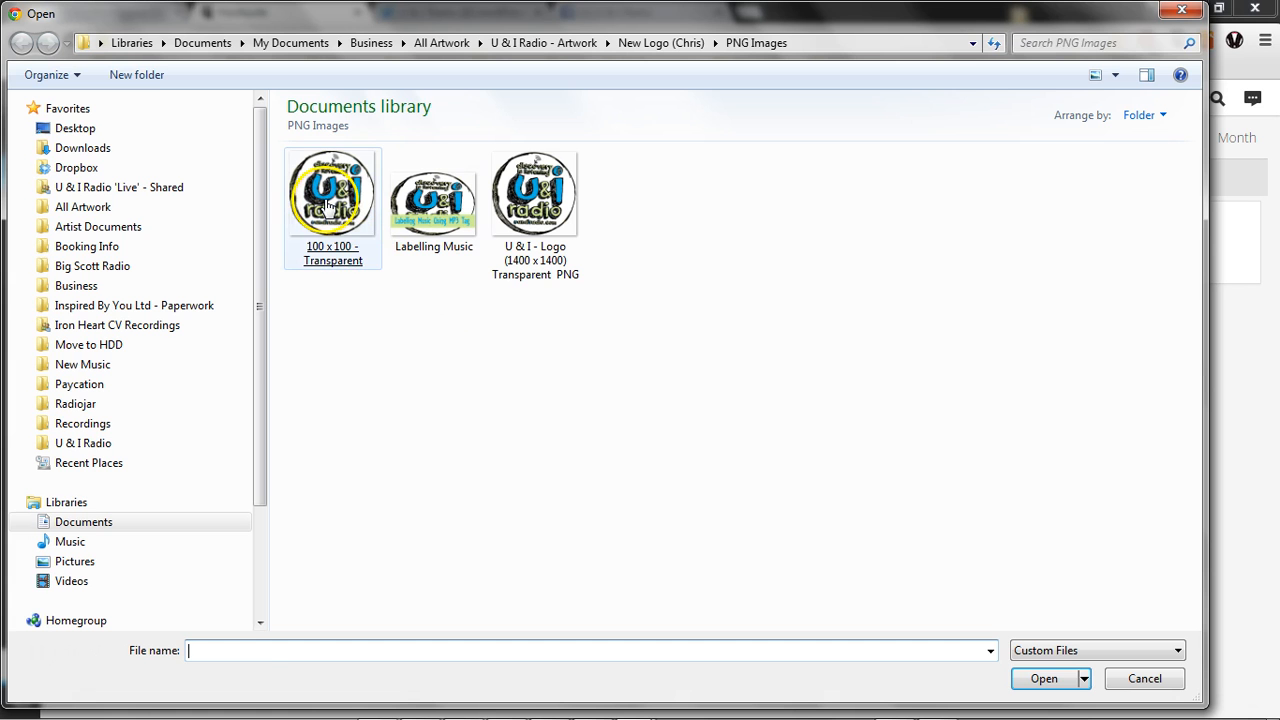
pyautogui.doubleClick(325, 203)
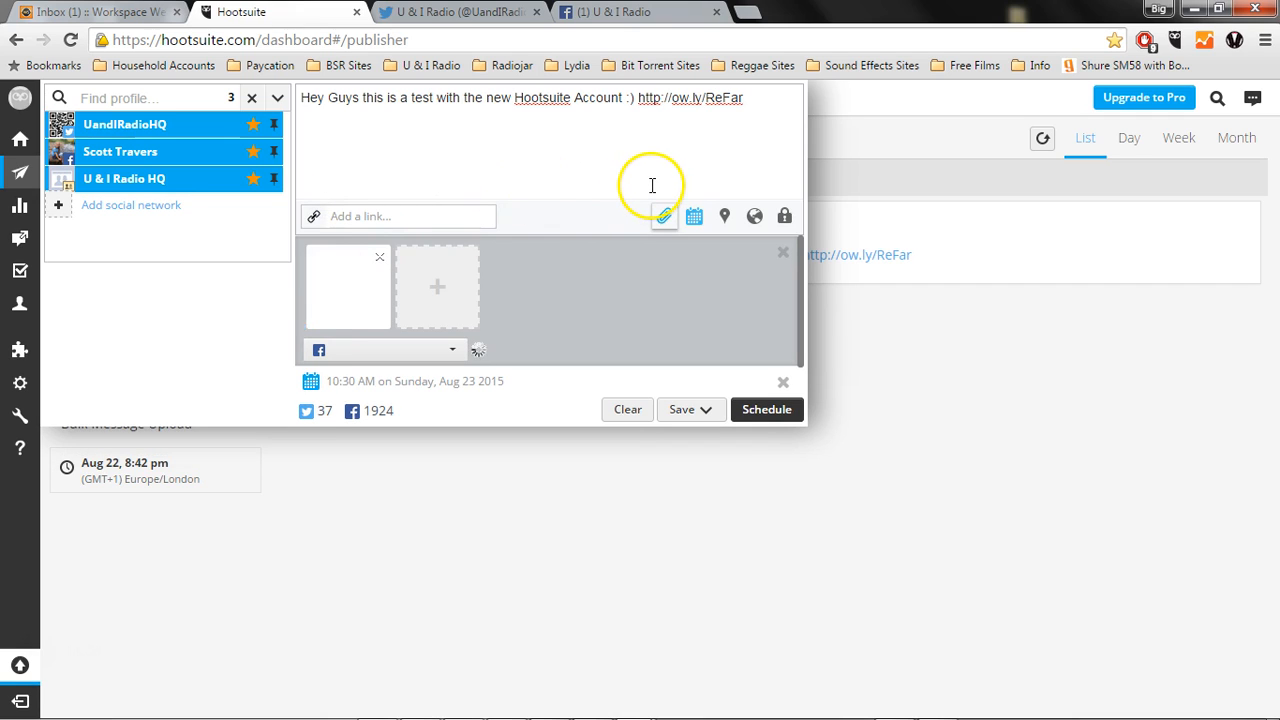
# - Unpin the personal Facebook profile and the U & I Radio HQ group, and schedule the message for the UandIRadioHQ Twitter account only
pyautogui.tripleClick(458, 100)
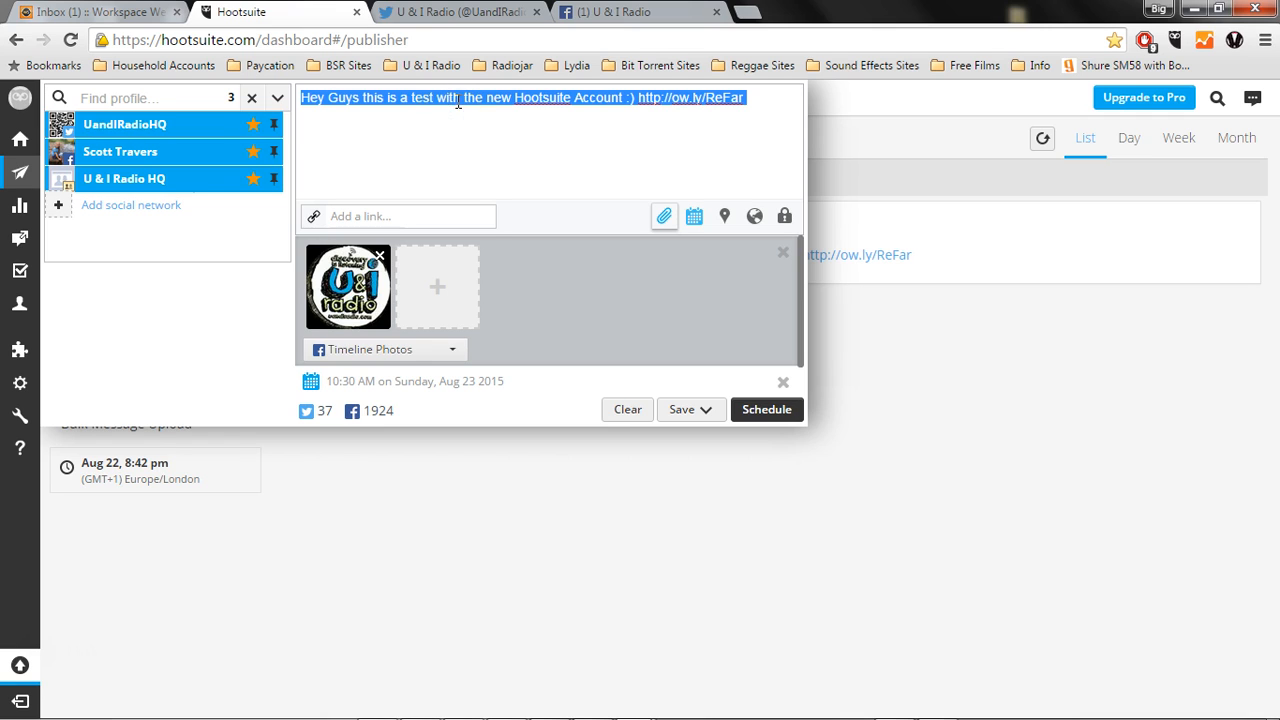
pyautogui.click(275, 158)
pyautogui.click(274, 180)
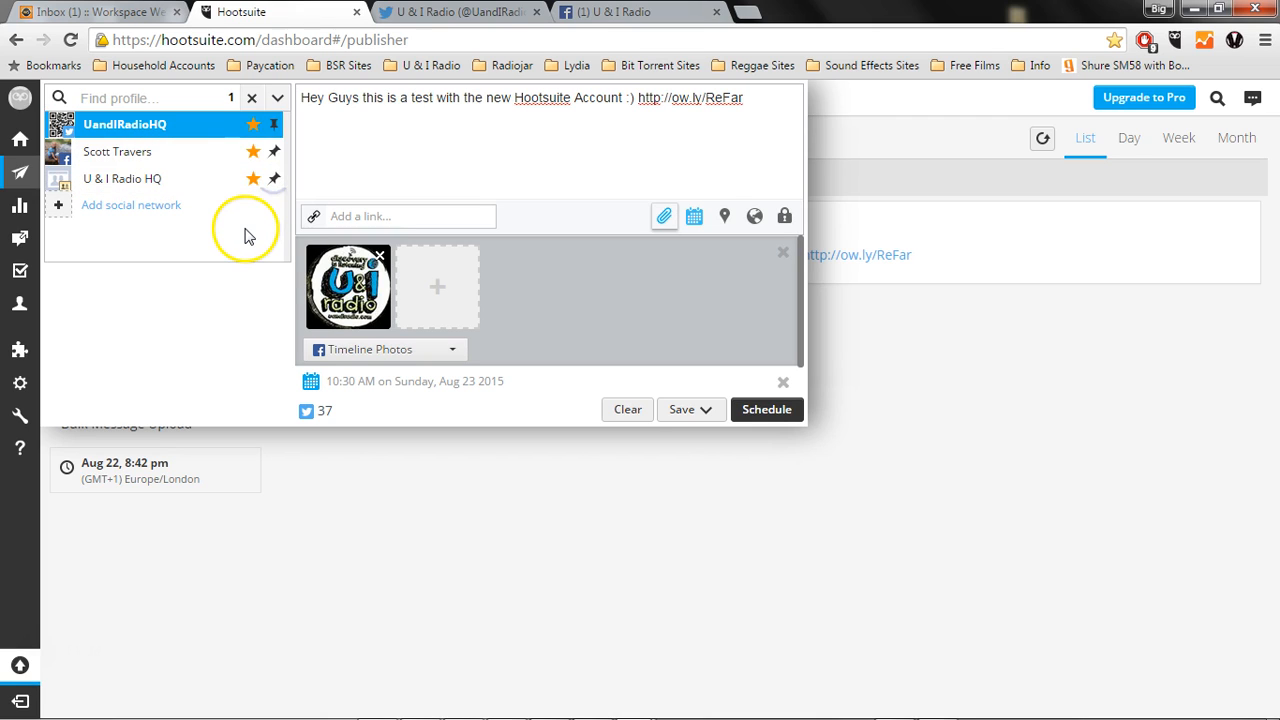
pyautogui.click(752, 412)
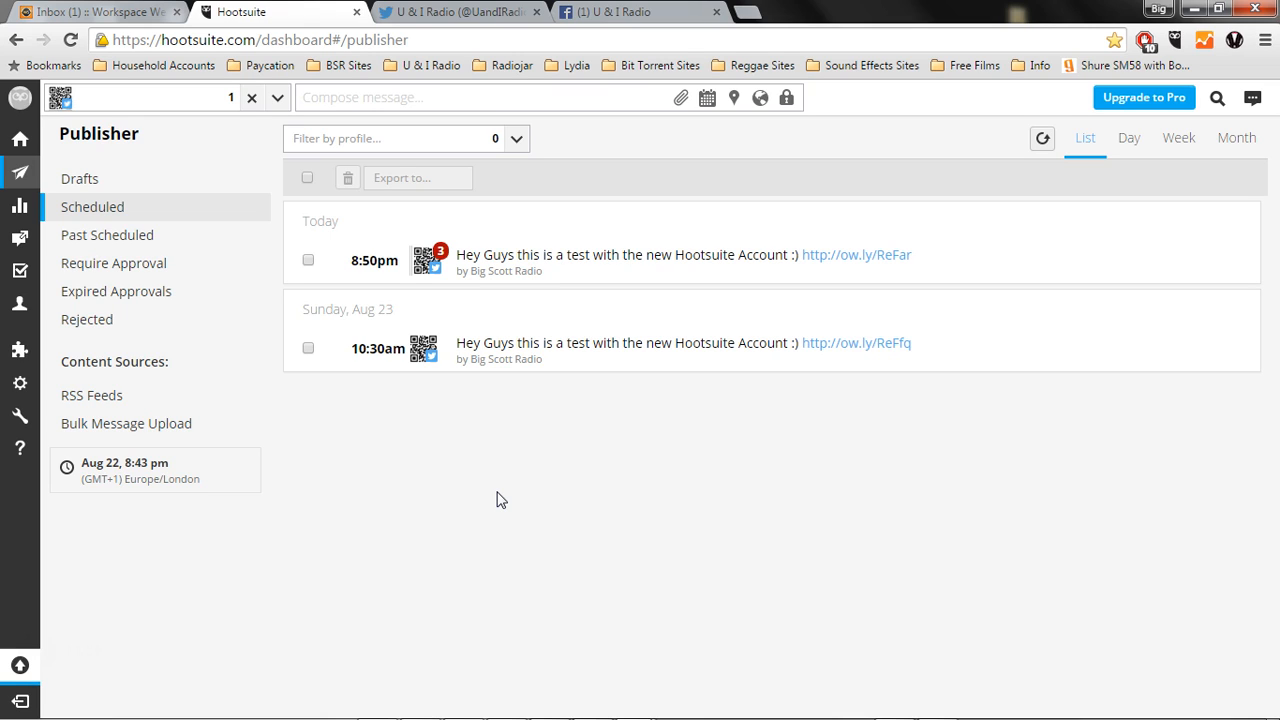
pyautogui.click(500, 516)
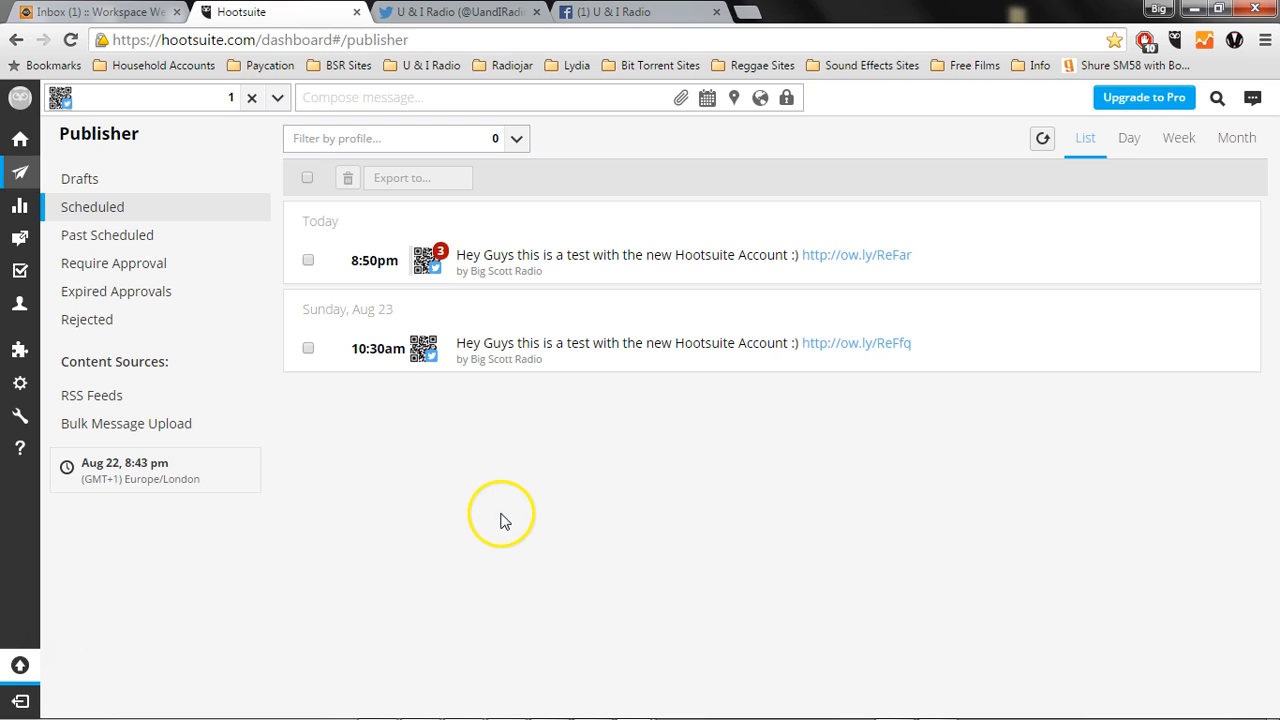